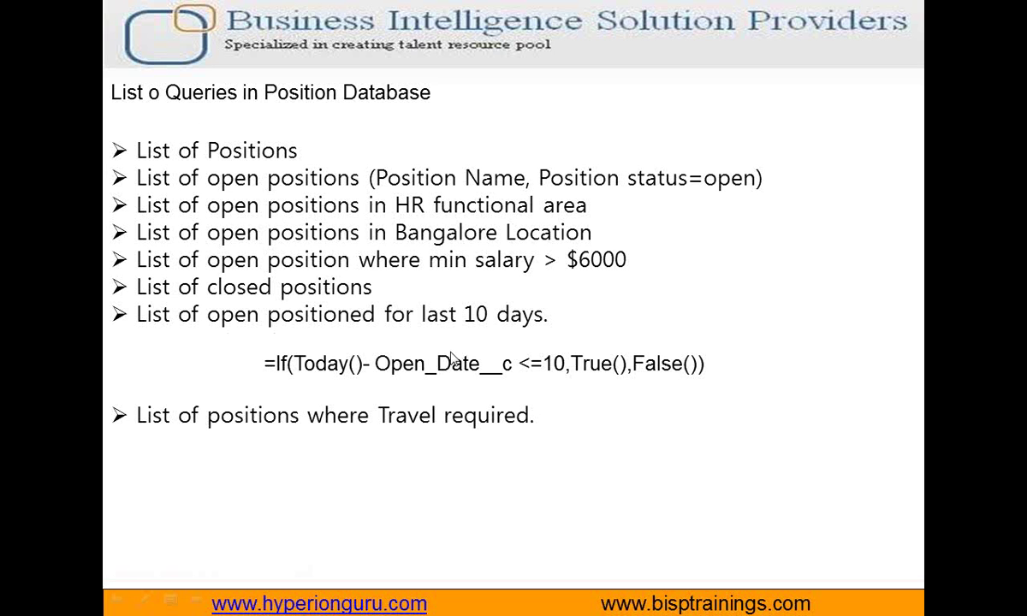
# Leave the slide show and switch to Salesforce in Chrome to review the recent records of the Positions object.
pyautogui.press('Escape')
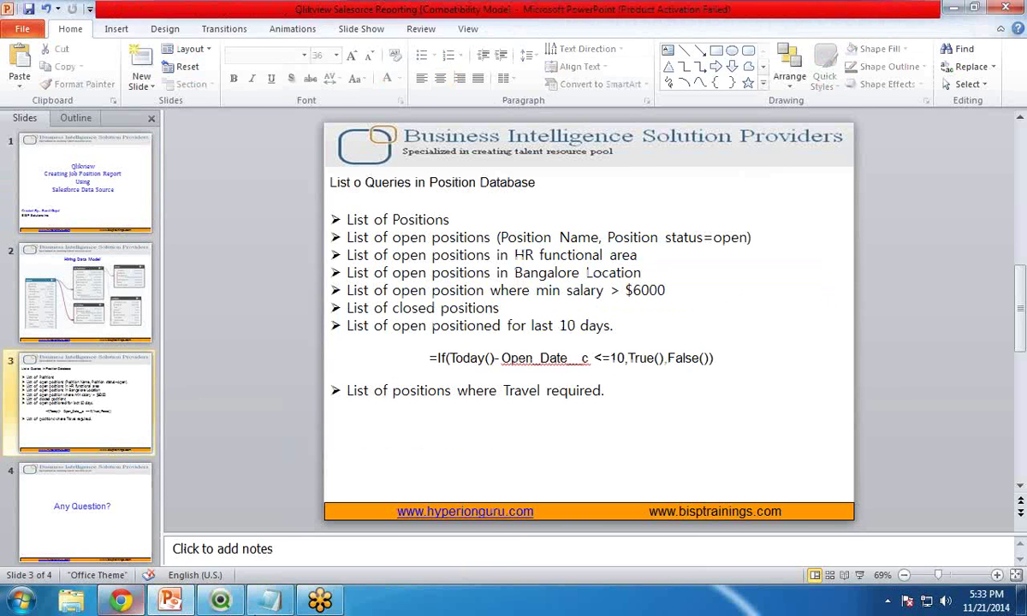
pyautogui.click(223, 605)
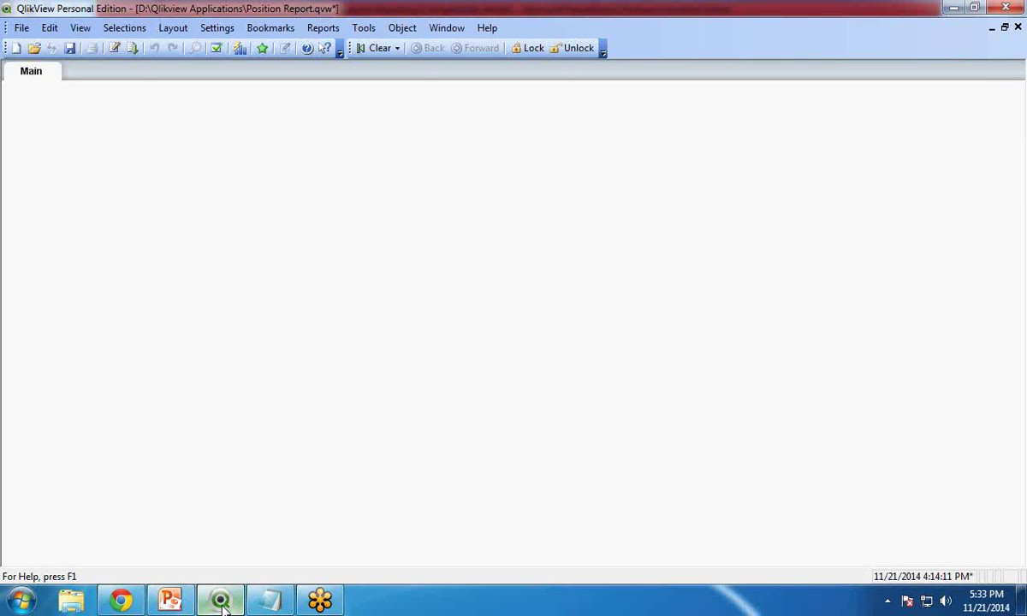
pyautogui.click(122, 601)
pyautogui.click(235, 10)
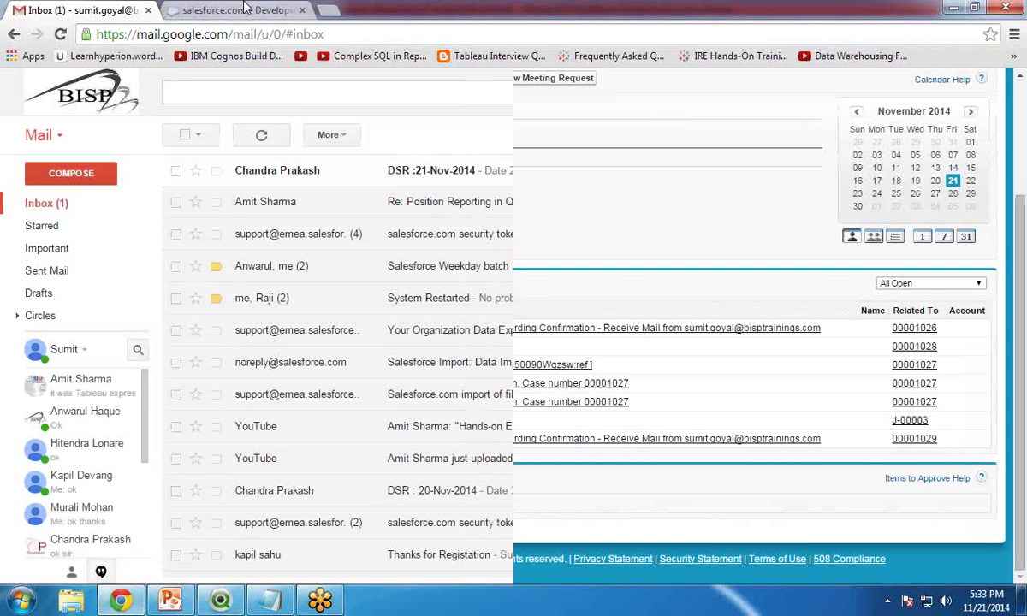
pyautogui.scroll(3, 475, 346)
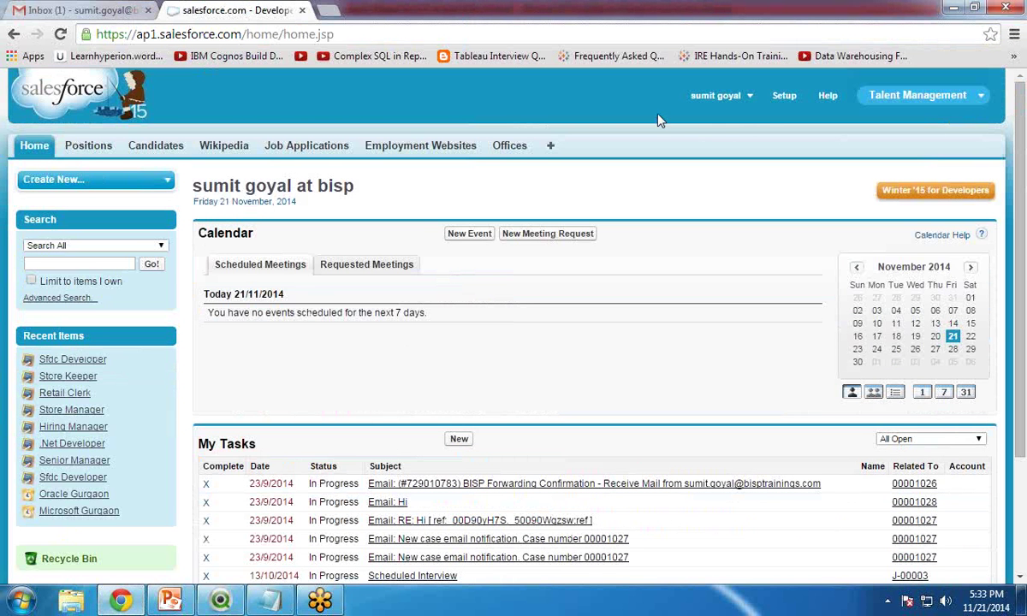
pyautogui.click(88, 151)
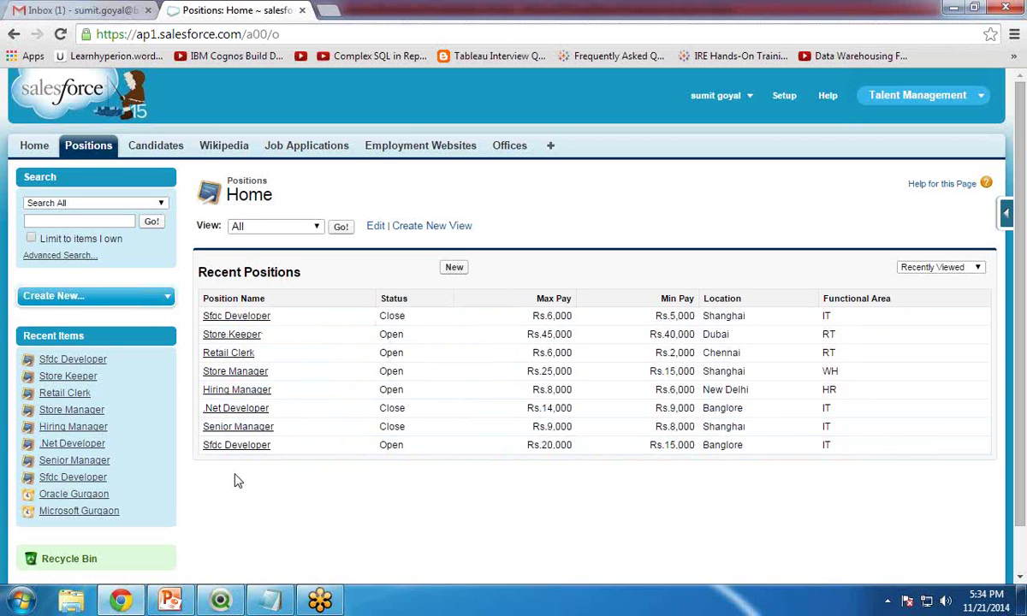
# Switch to QlikView, open the Position Report load script for editing, add a blank line and enlarge the editor window.
pyautogui.click(170, 601)
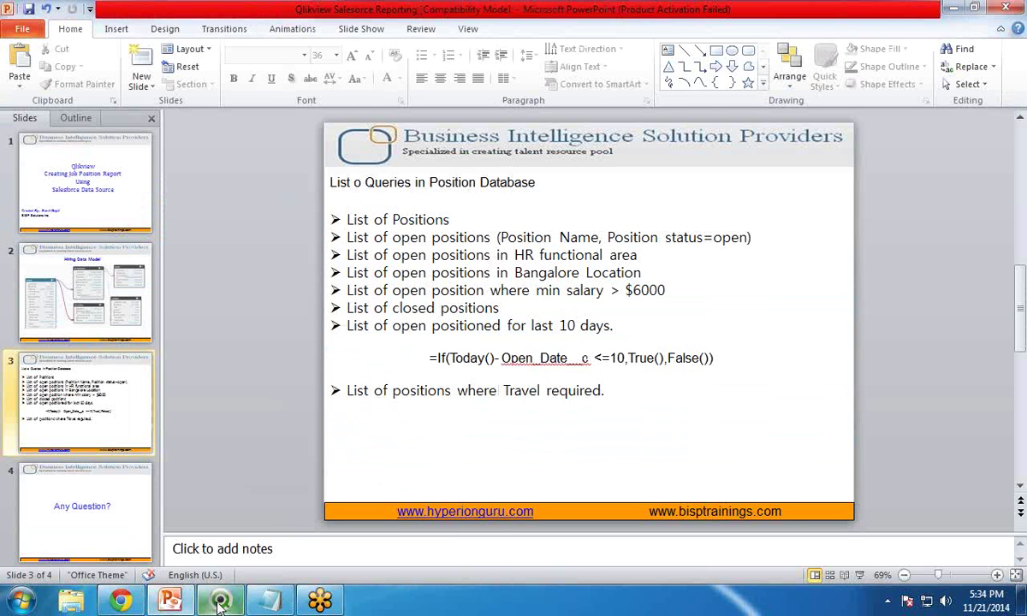
pyautogui.moveTo(220, 600)
pyautogui.click(244, 522)
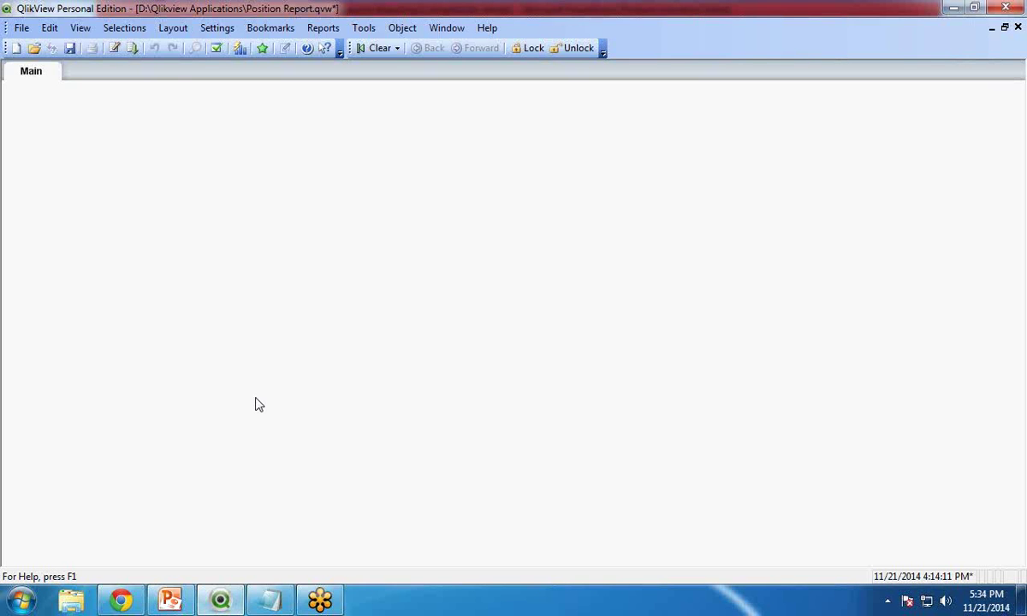
pyautogui.click(115, 49)
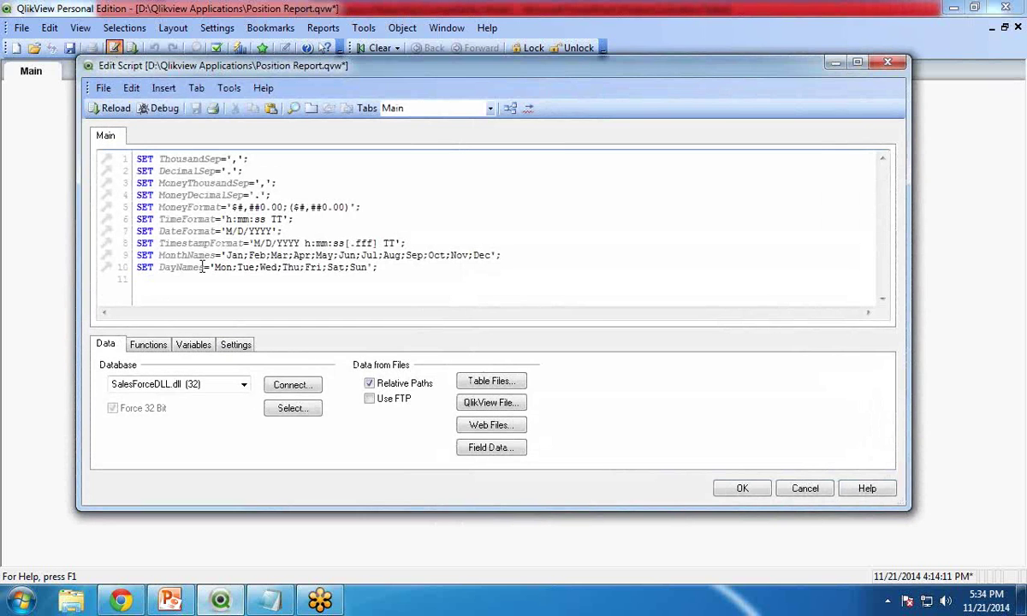
pyautogui.press('Return')
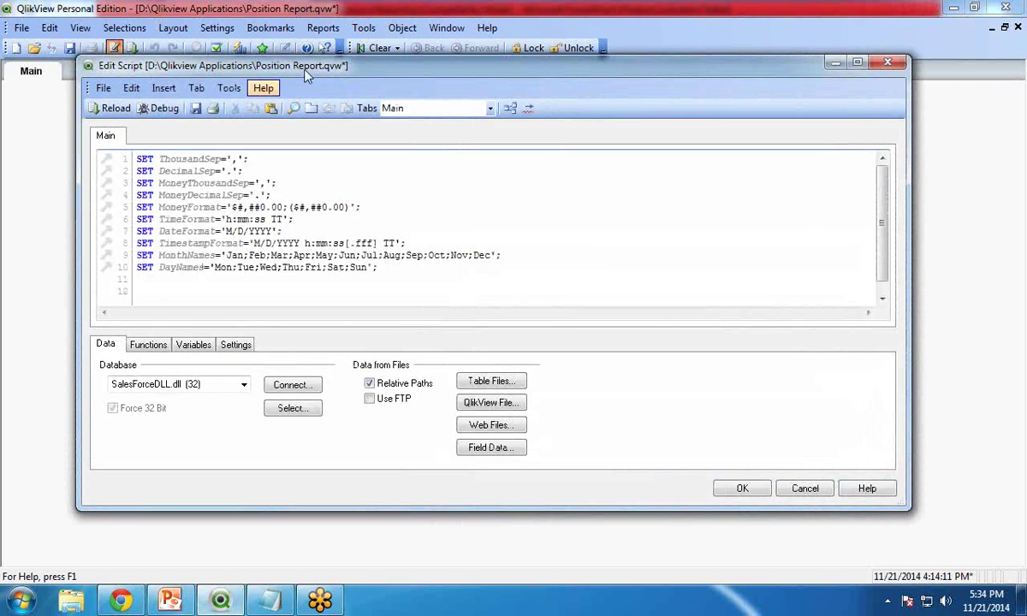
pyautogui.moveTo(321, 69); pyautogui.dragTo(324, 59)
pyautogui.moveTo(459, 498); pyautogui.dragTo(460, 537)
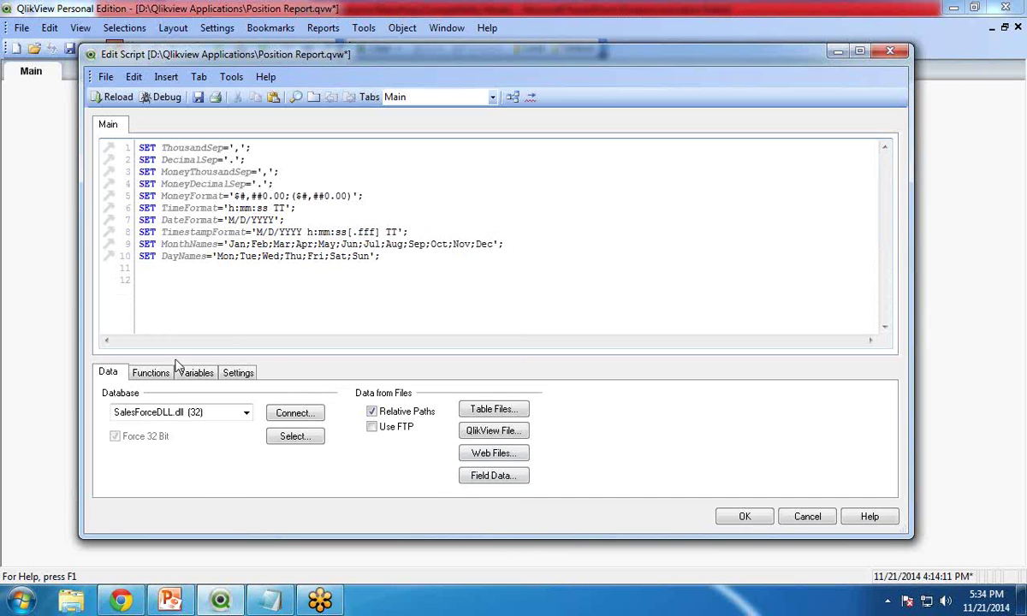
# Start a new database connection in the script using the SalesForceDLL.dll (32) provider.
pyautogui.click(245, 413)
pyautogui.click(216, 473)
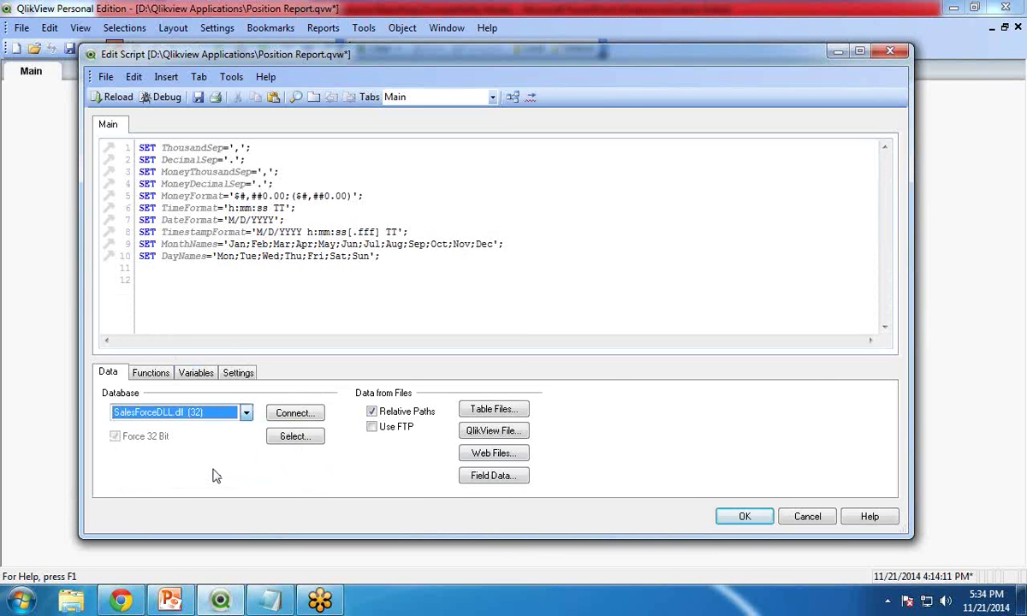
pyautogui.click(288, 414)
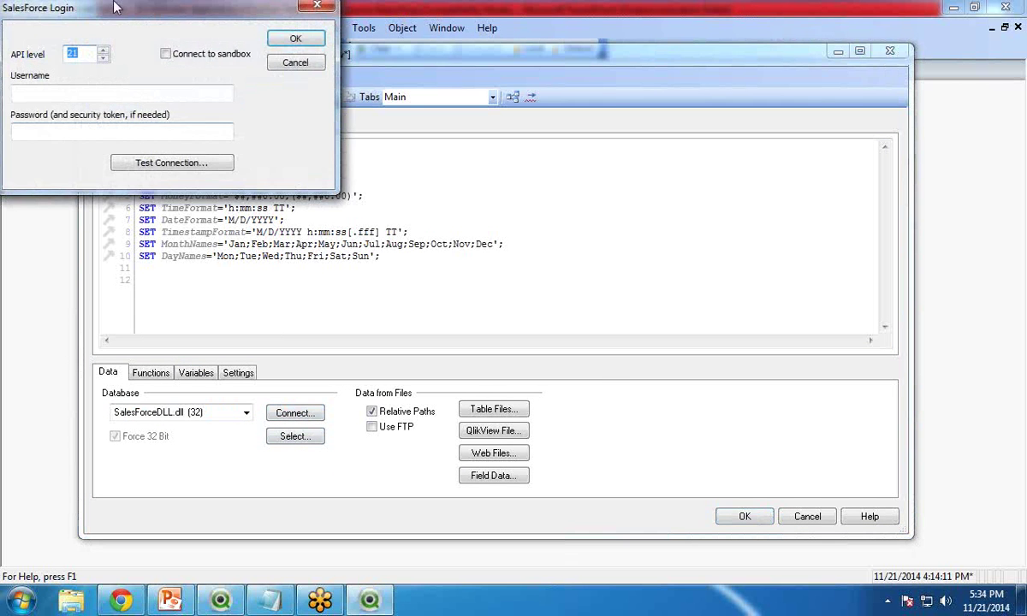
# Fill in the SalesForce Login with the account username and password.
pyautogui.moveTo(117, 14); pyautogui.dragTo(376, 189)
pyautogui.click(365, 263)
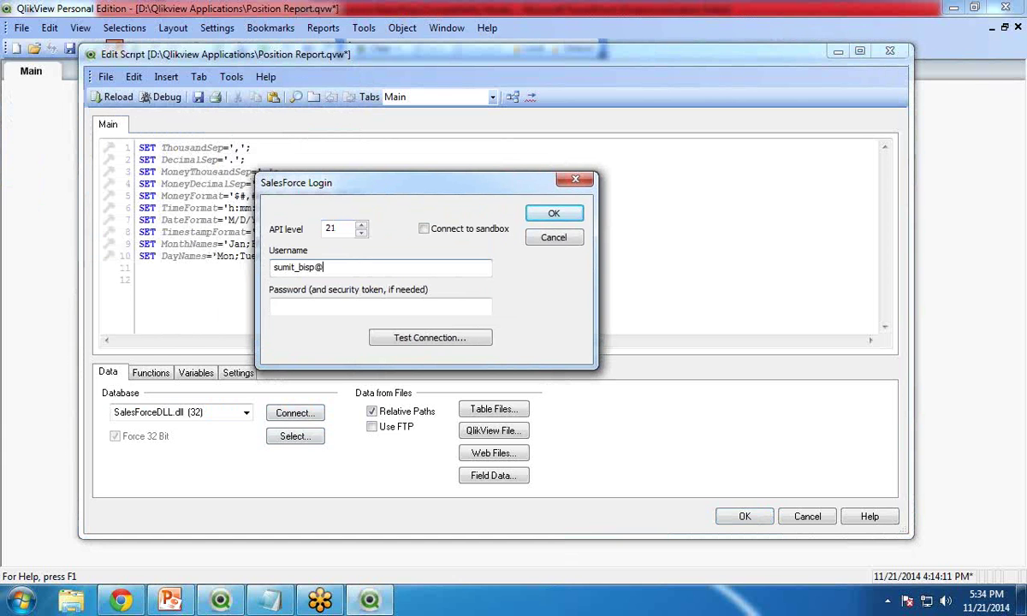
pyautogui.click(274, 306)
pyautogui.write('•••••••••')
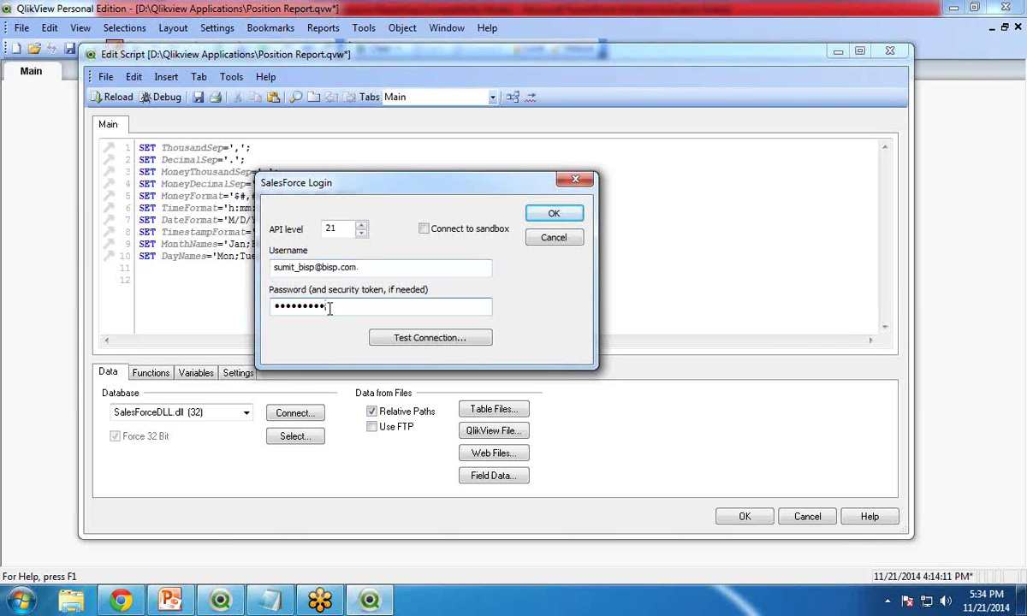
# Copy the security token from the existing Salesforce confirmation e-mail and append it to the login password.
pyautogui.click(122, 604)
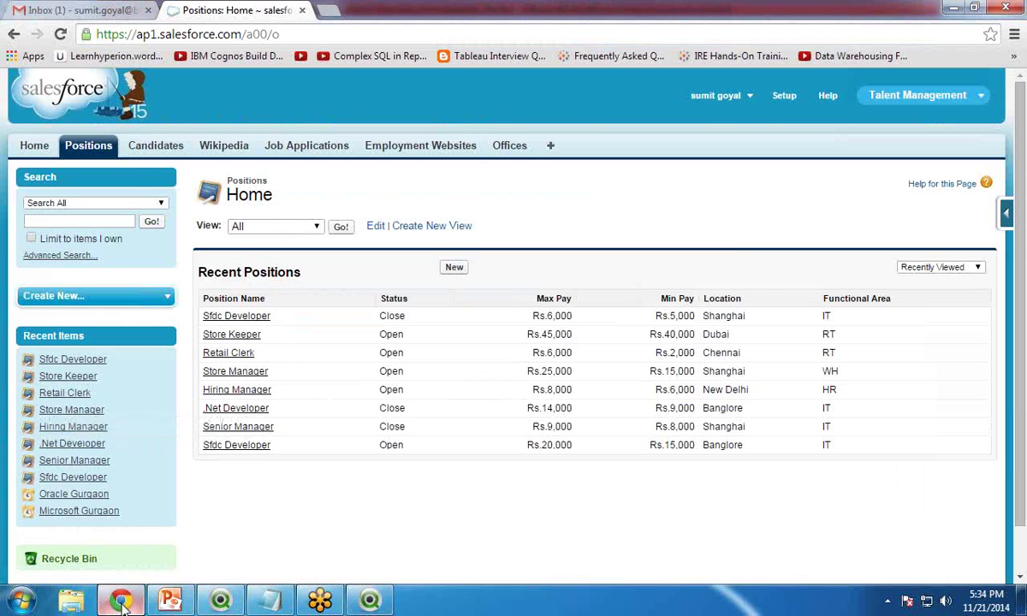
pyautogui.click(82, 9)
pyautogui.click(428, 261)
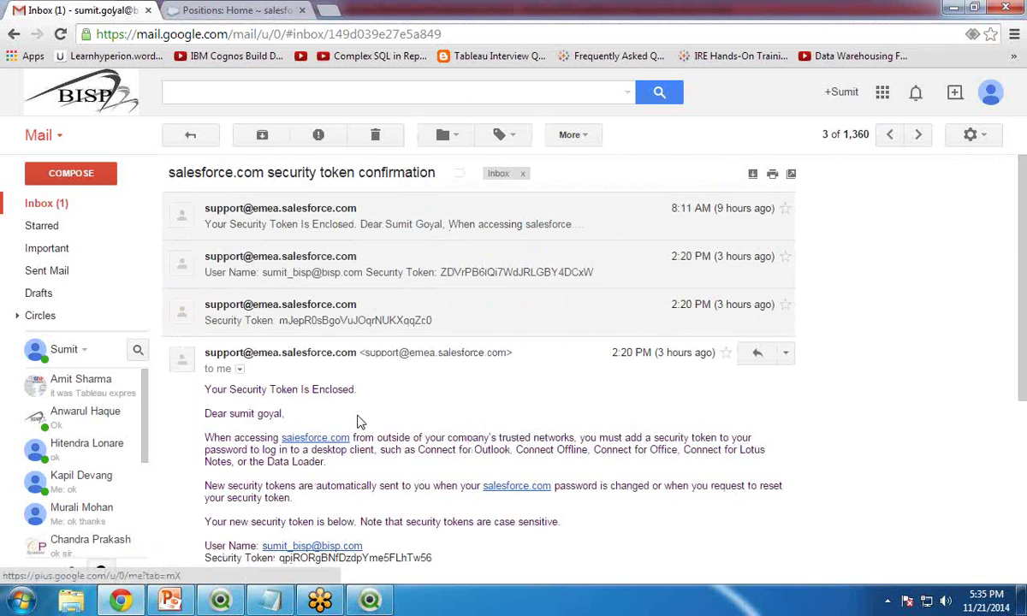
pyautogui.scroll(-2, 300, 420)
pyautogui.moveTo(280, 399); pyautogui.dragTo(441, 405)
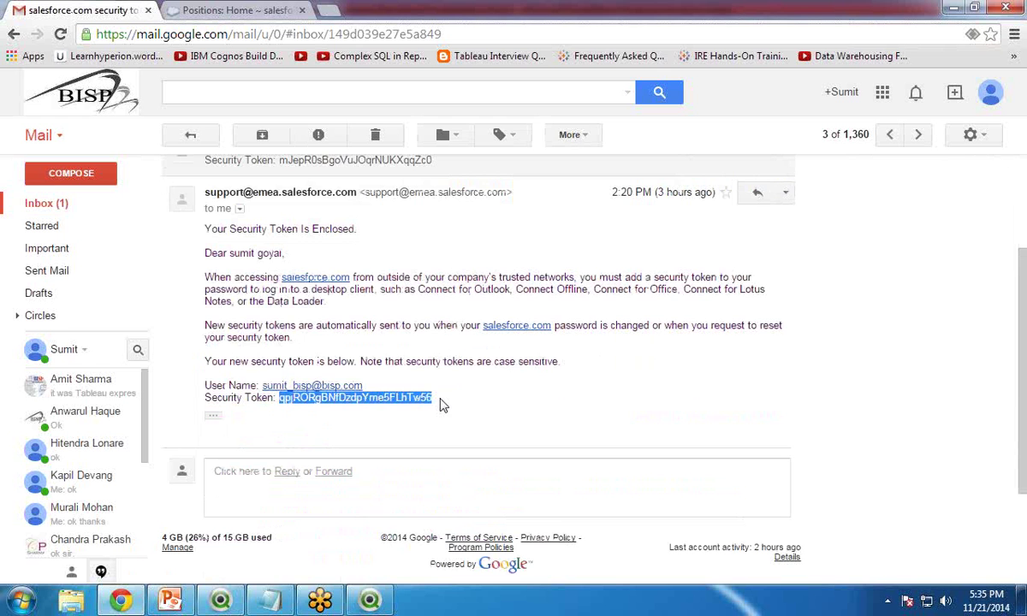
pyautogui.click(370, 600)
pyautogui.hotkey('ctrl', 'v')
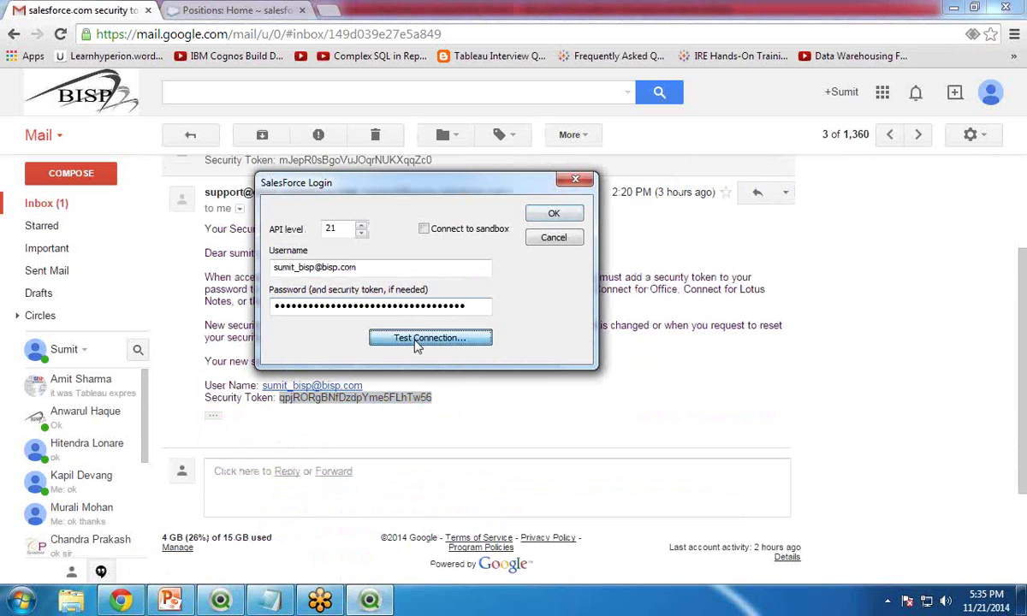
# Test the Salesforce connection with these credentials, dismiss the message and clear the password field.
pyautogui.click(417, 342)
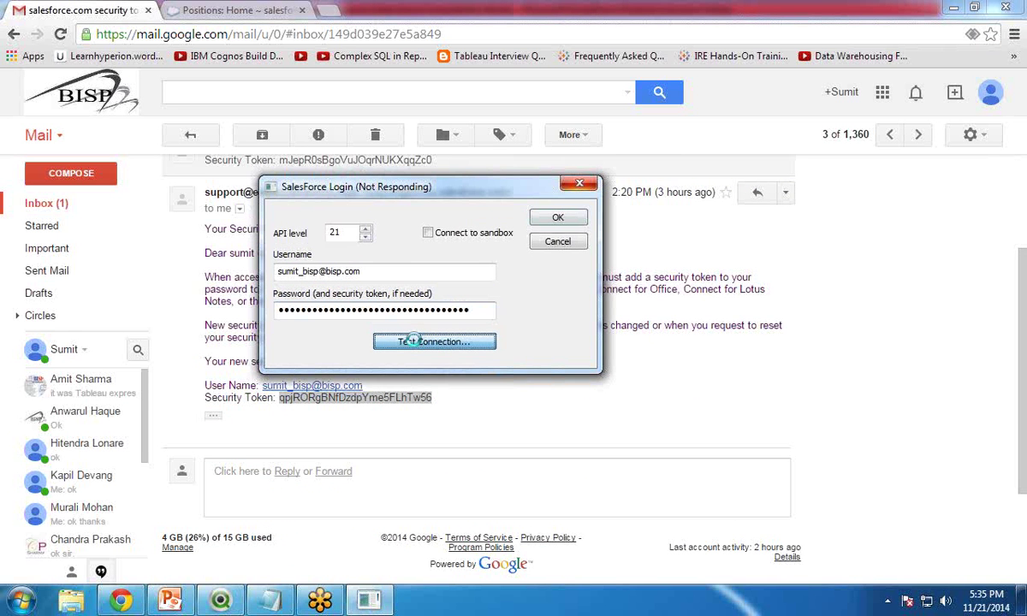
pyautogui.moveTo(220, 600)
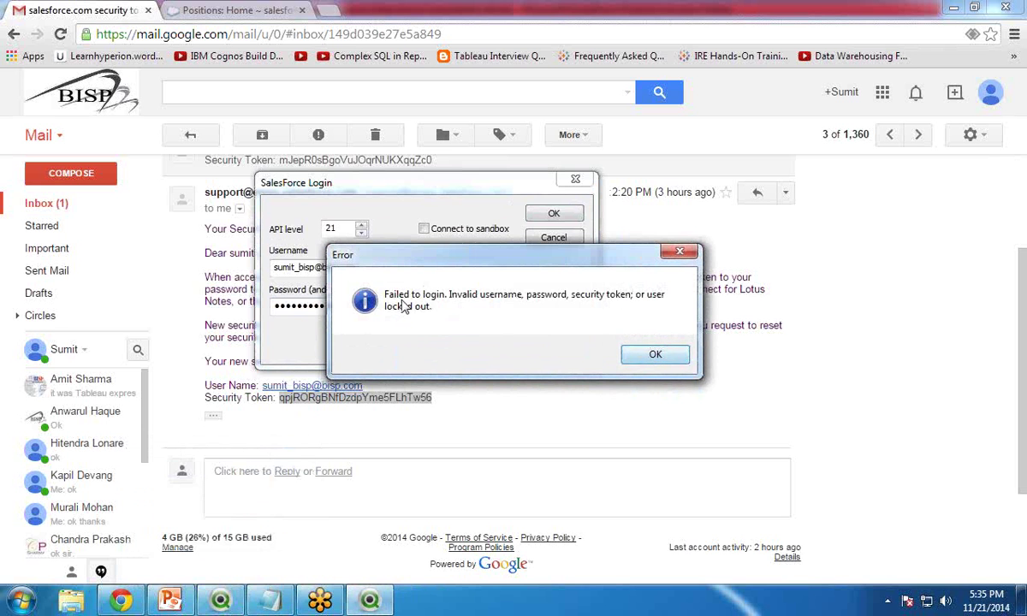
pyautogui.click(652, 356)
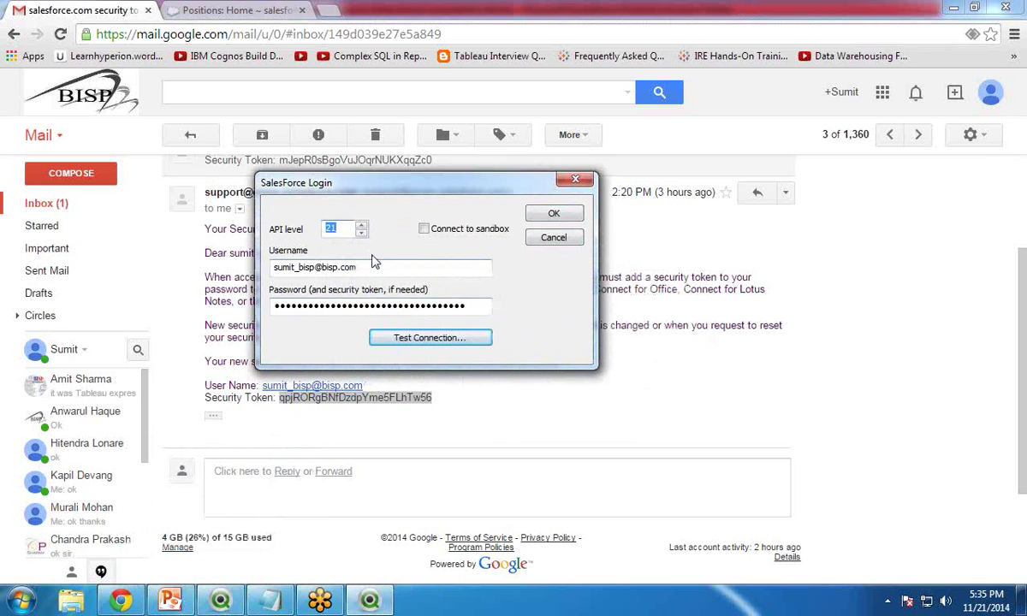
pyautogui.moveTo(467, 306); pyautogui.dragTo(273, 318)
pyautogui.press('BackSpace')
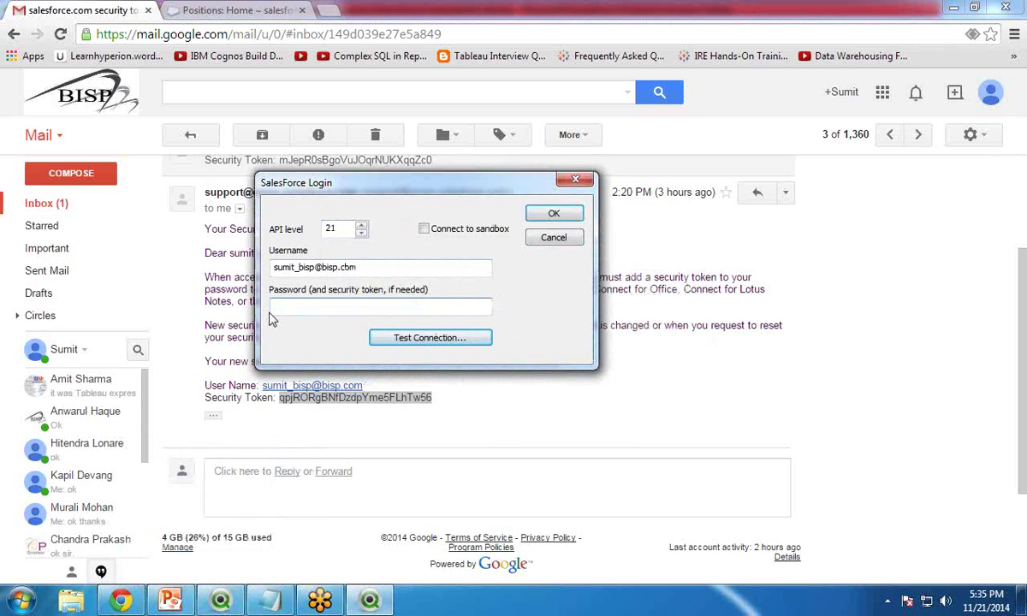
# Reset the account's security token in the personal settings of Salesforce in the browser.
pyautogui.click(210, 9)
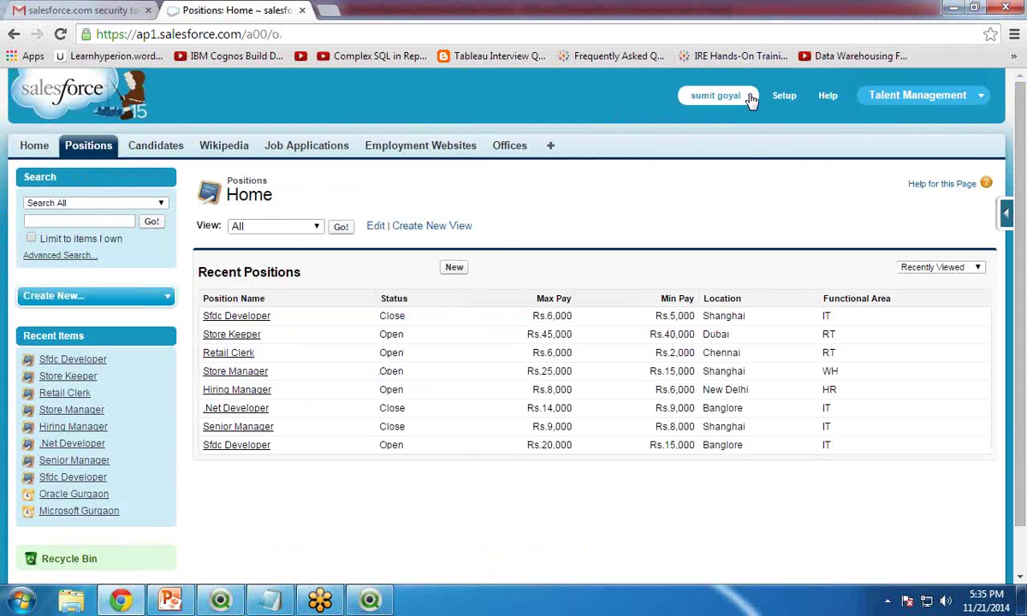
pyautogui.click(719, 95)
pyautogui.click(668, 130)
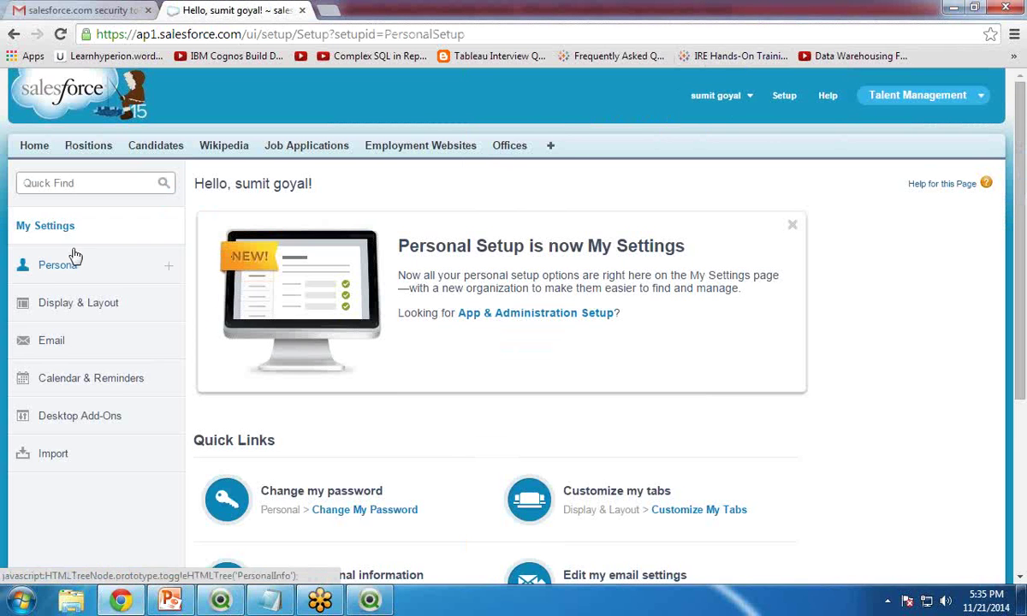
pyautogui.click(58, 264)
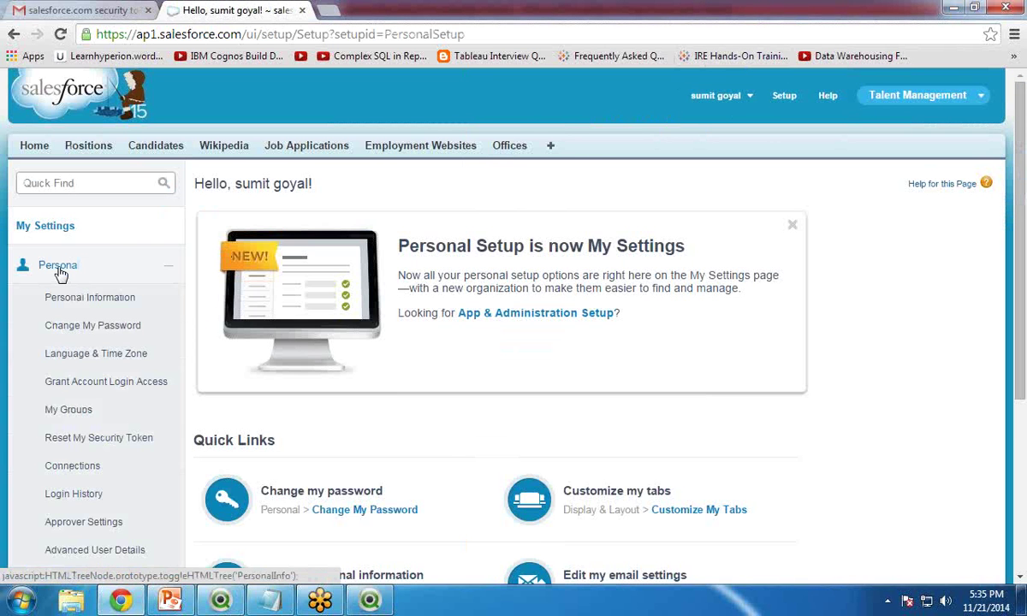
pyautogui.click(95, 439)
pyautogui.click(255, 400)
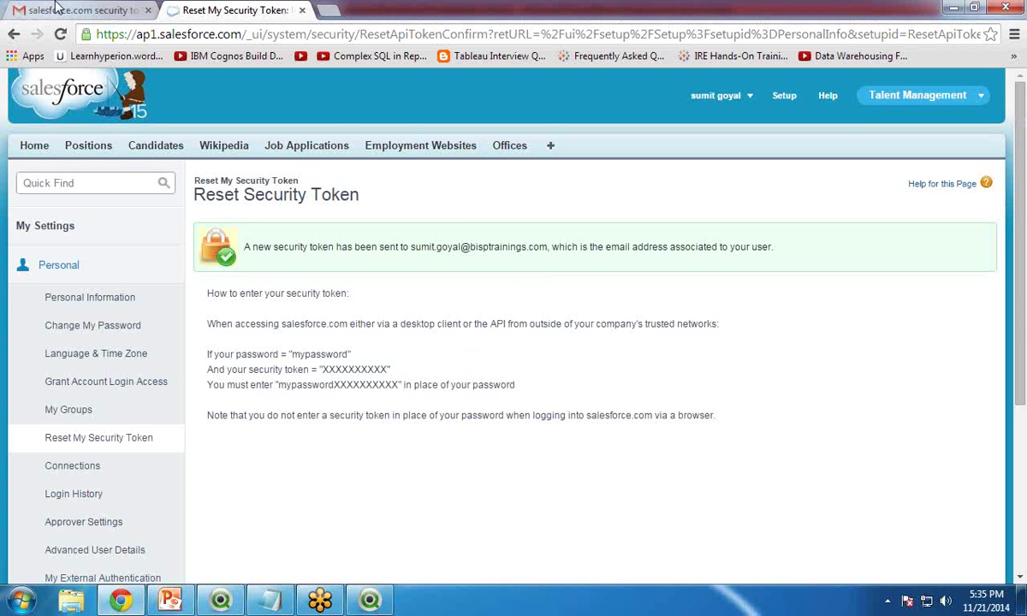
# Open the newest Salesforce security token confirmation e-mail in the Gmail inbox and copy its token.
pyautogui.click(73, 9)
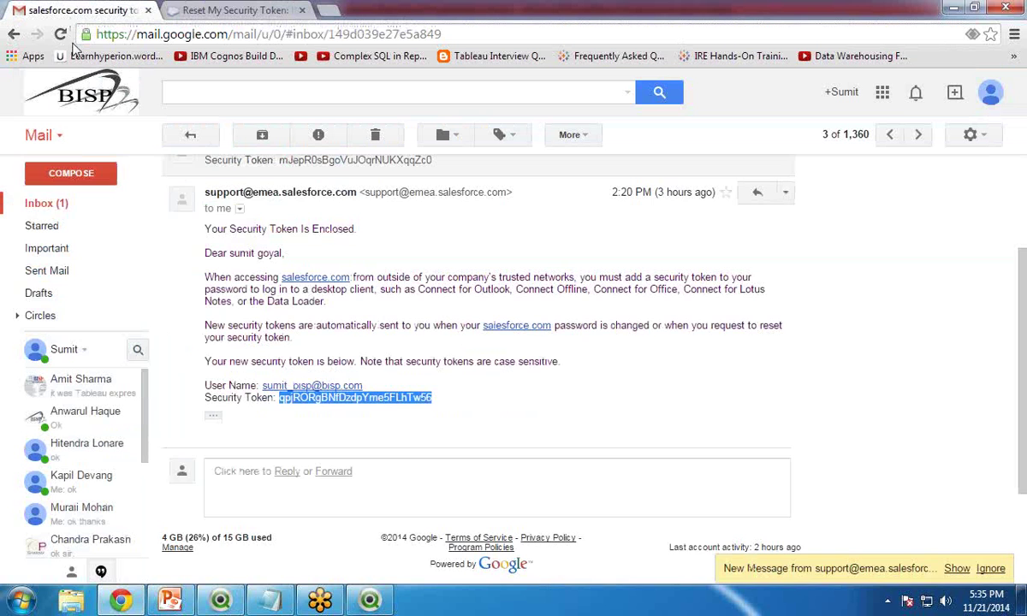
pyautogui.click(51, 205)
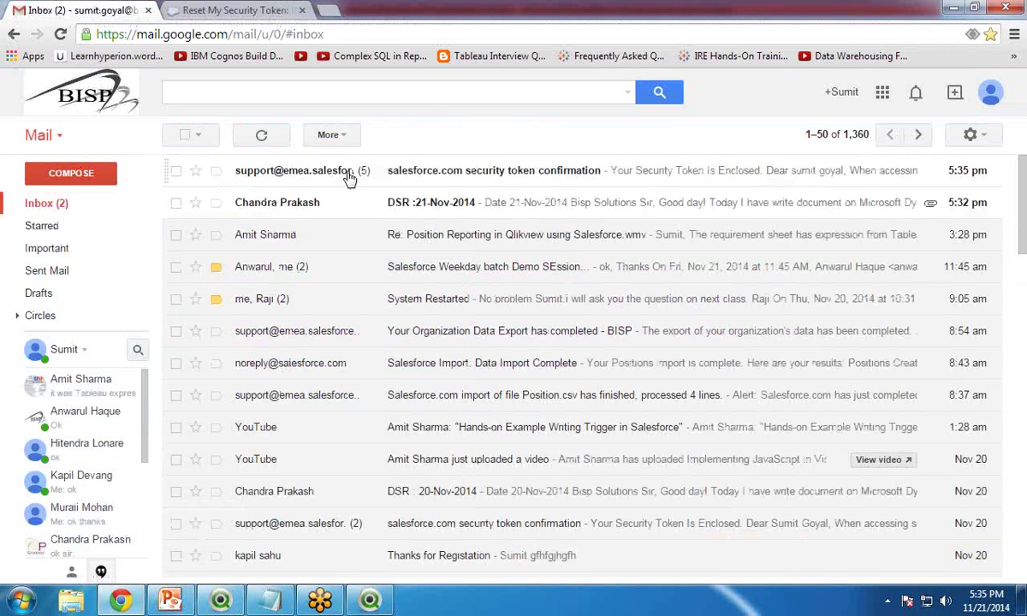
pyautogui.click(354, 171)
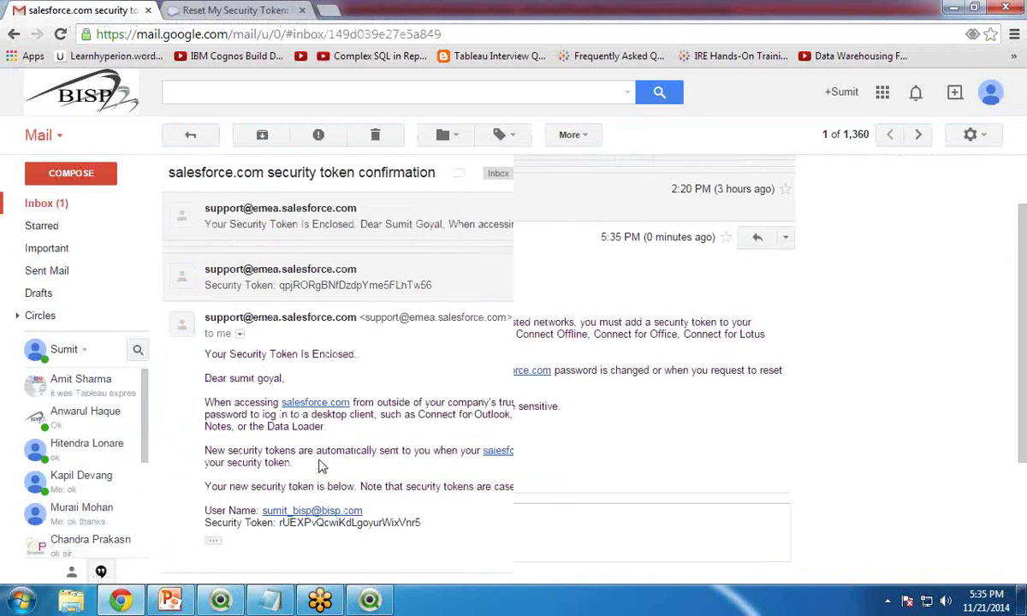
pyautogui.moveTo(281, 362); pyautogui.dragTo(431, 362)
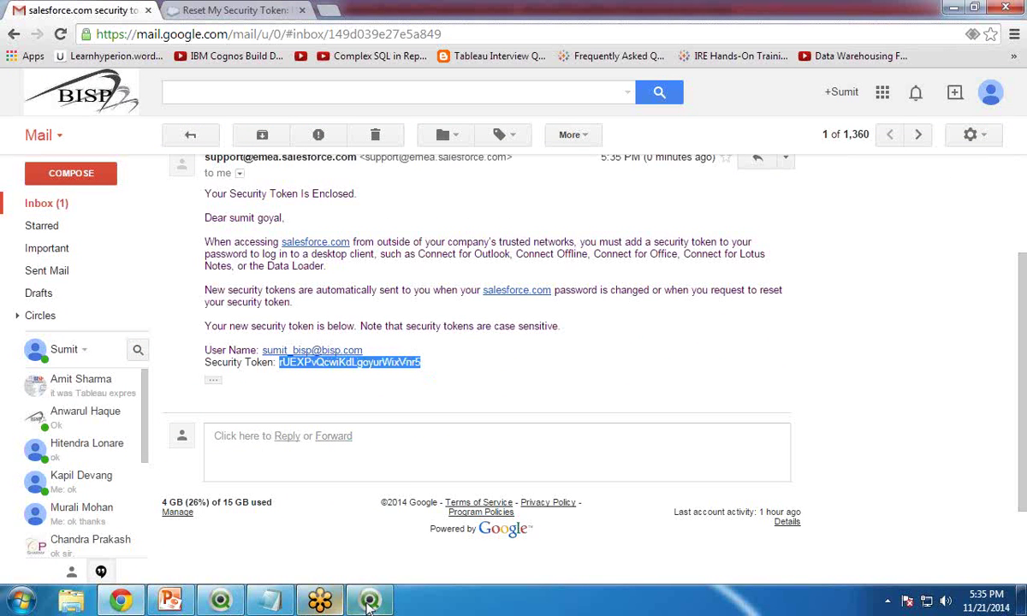
# Enter the password followed by the new security token in the SalesForce Login, test the connection and accept the login.
pyautogui.click(320, 599)
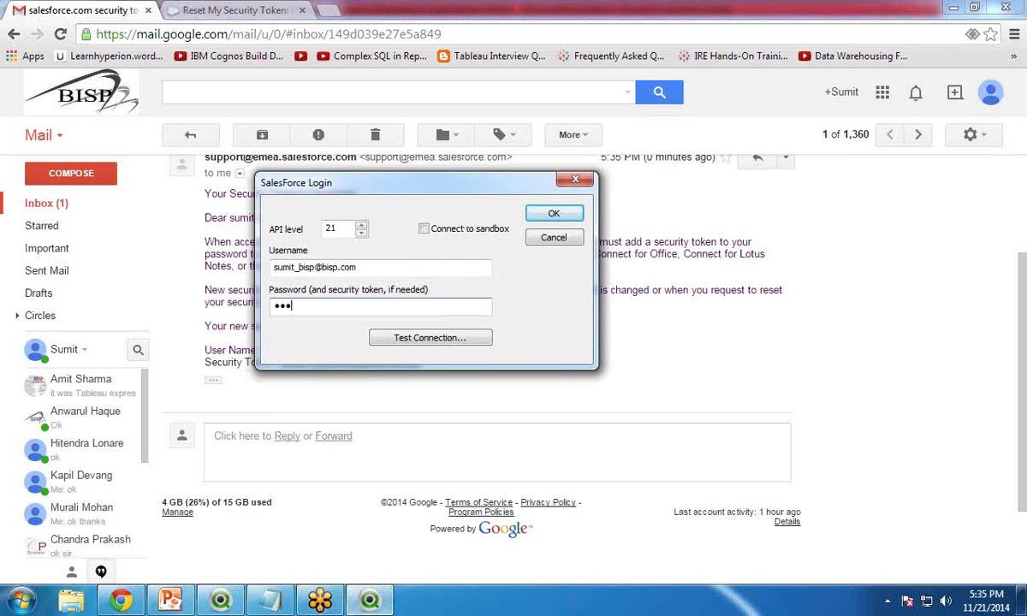
pyautogui.hotkey('ctrl', 'v')
pyautogui.click(405, 341)
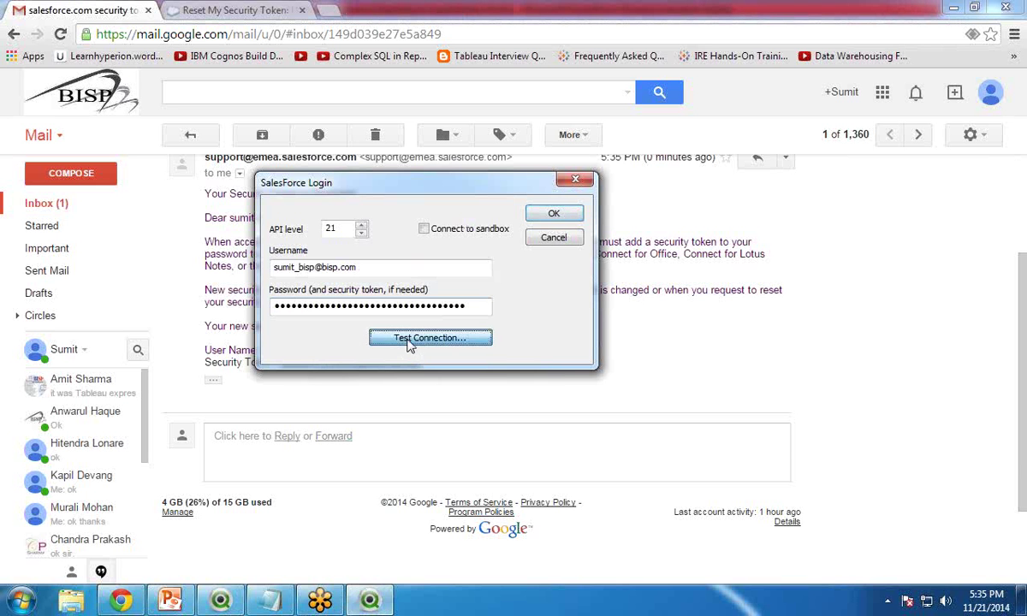
pyautogui.click(238, 604)
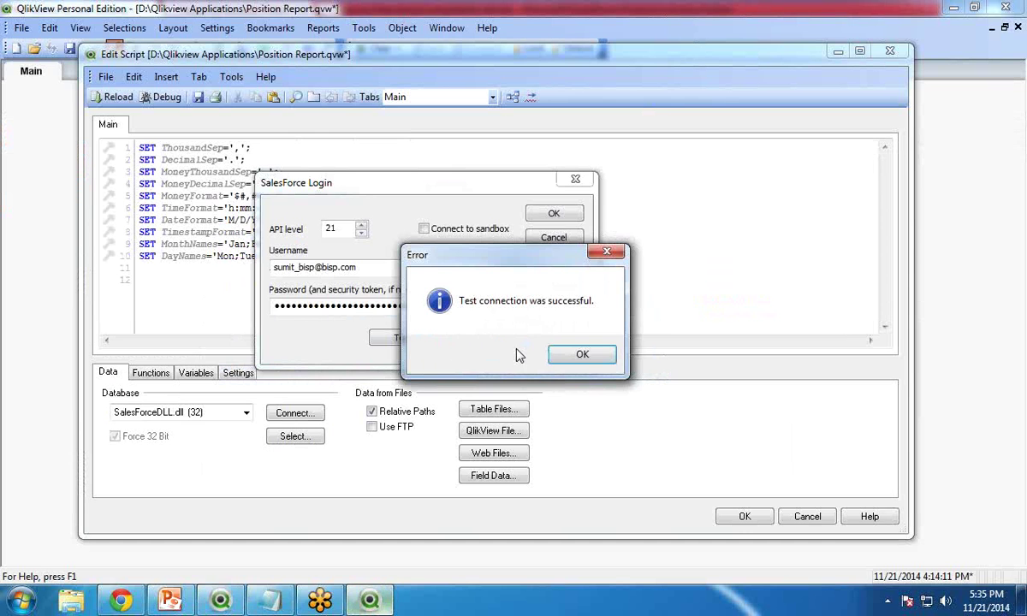
pyautogui.click(582, 356)
pyautogui.click(559, 216)
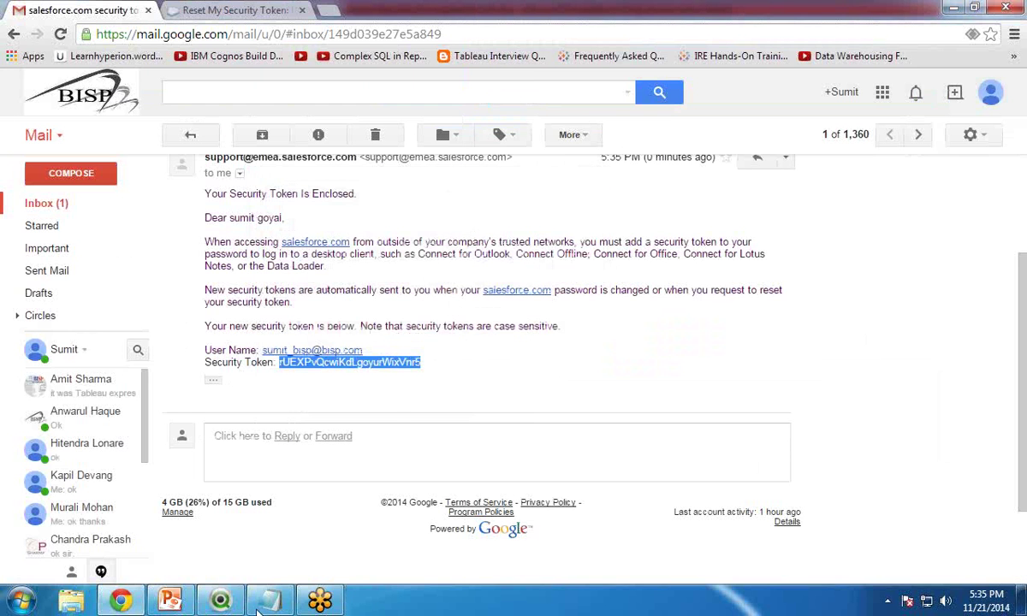
# Return to the QlikView script editor and place the cursor on the empty line below the CUSTOM CONNECT statement.
pyautogui.click(220, 601)
pyautogui.moveTo(335, 345); pyautogui.dragTo(246, 331)
pyautogui.click(179, 310)
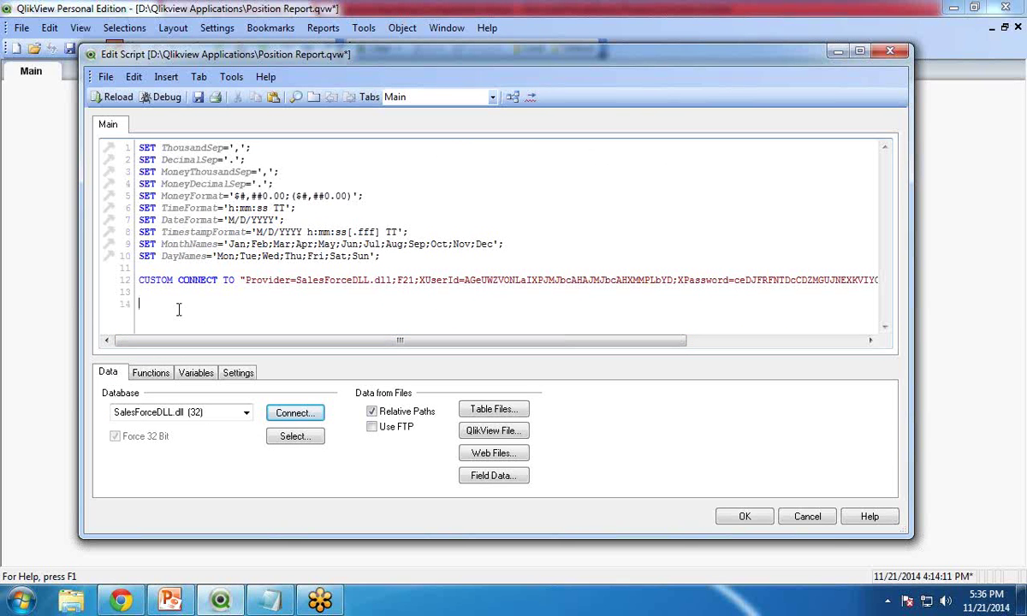
# Insert a SQL SELECT * statement for the Position__c table into the load script.
pyautogui.click(297, 438)
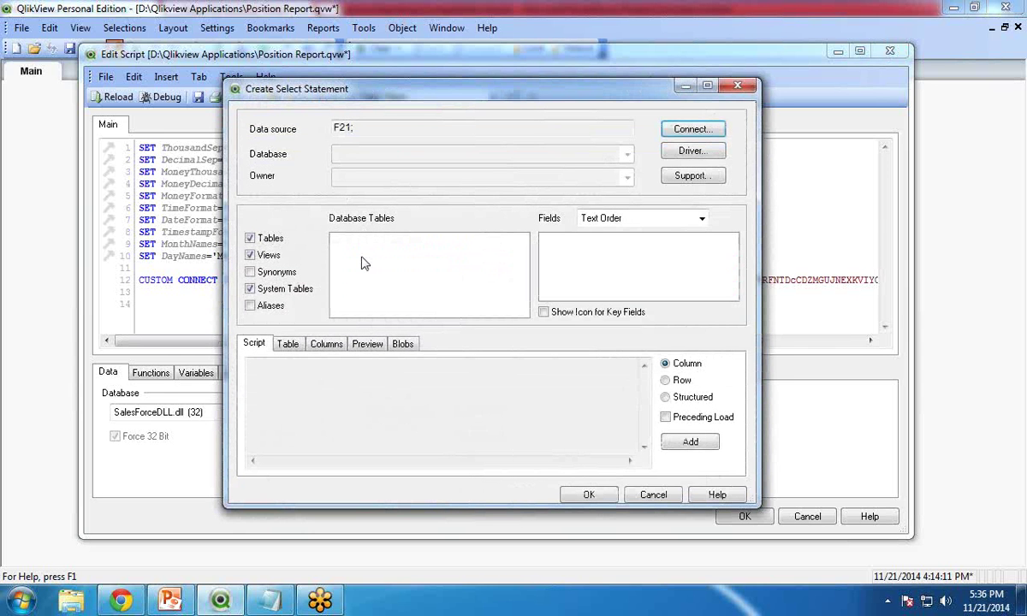
pyautogui.moveTo(310, 90); pyautogui.dragTo(284, 103)
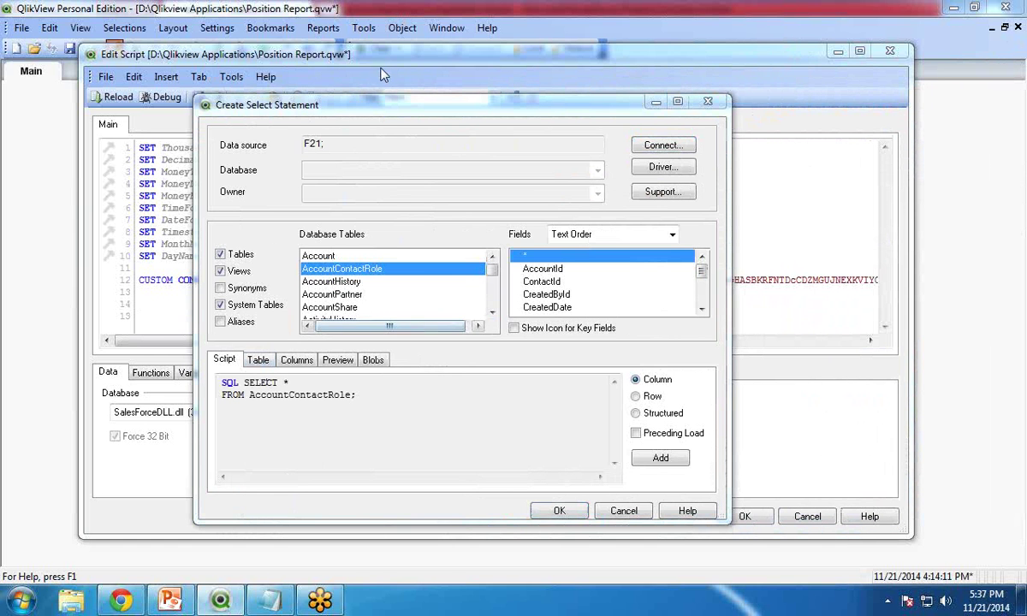
pyautogui.moveTo(315, 114); pyautogui.dragTo(354, 103)
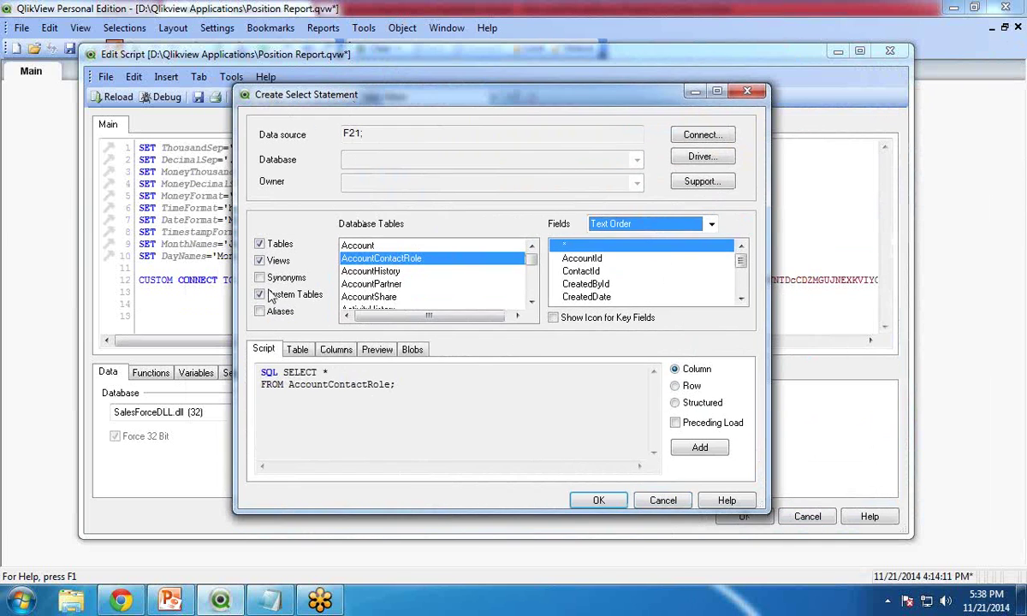
pyautogui.moveTo(531, 304)
pyautogui.mouseDown()
pyautogui.moveTo(536, 283)
pyautogui.moveTo(531, 307)
pyautogui.mouseUp()
pyautogui.click(530, 306)
pyautogui.click(531, 306)
pyautogui.click(364, 283)
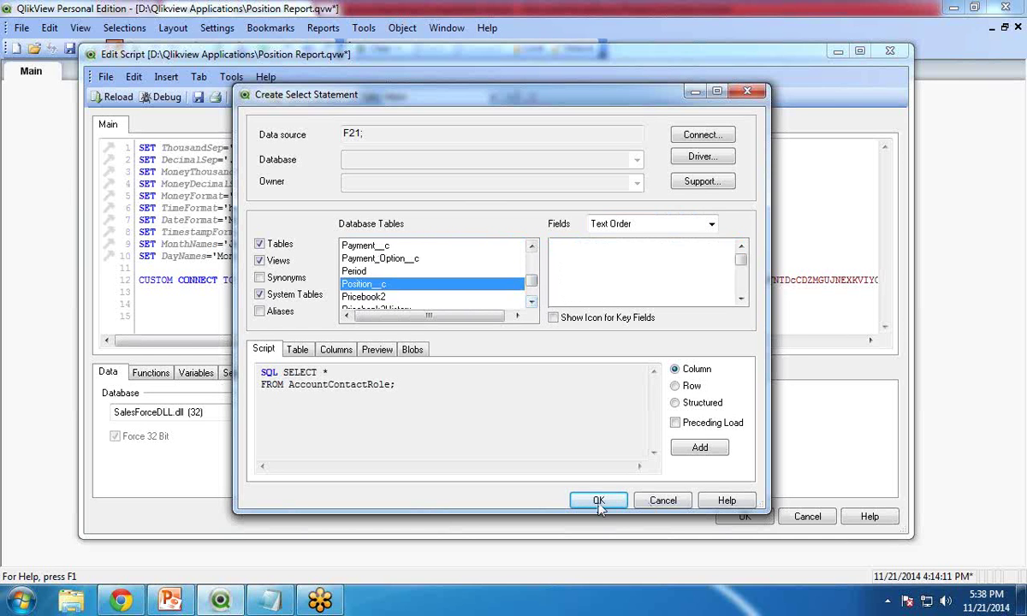
pyautogui.click(597, 500)
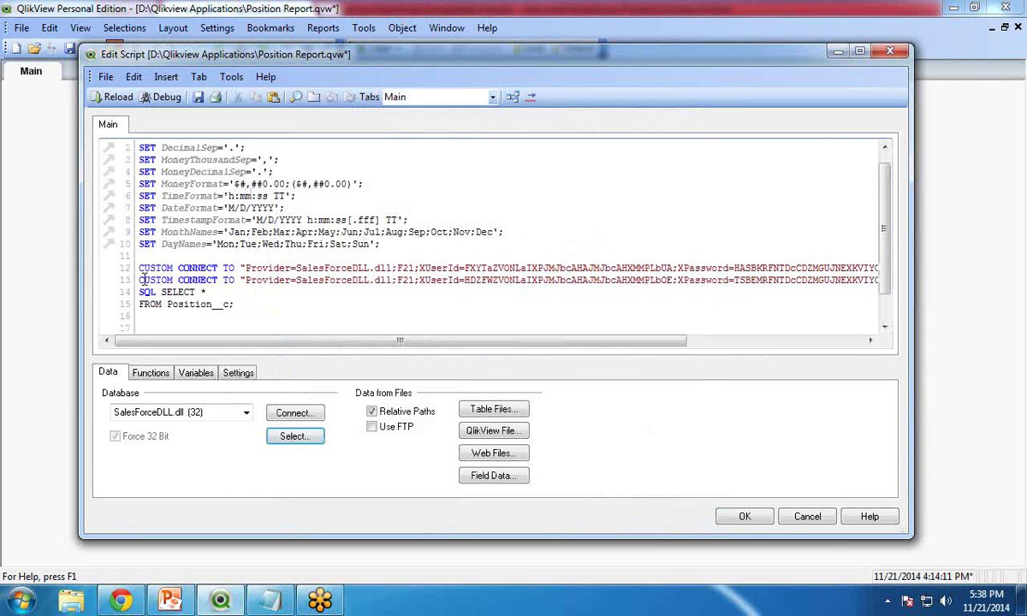
# Delete the first of the two CUSTOM CONNECT statements on line 12 of the script.
pyautogui.click(142, 268)
pyautogui.hotkey('shift', 'End')
pyautogui.press('Delete')
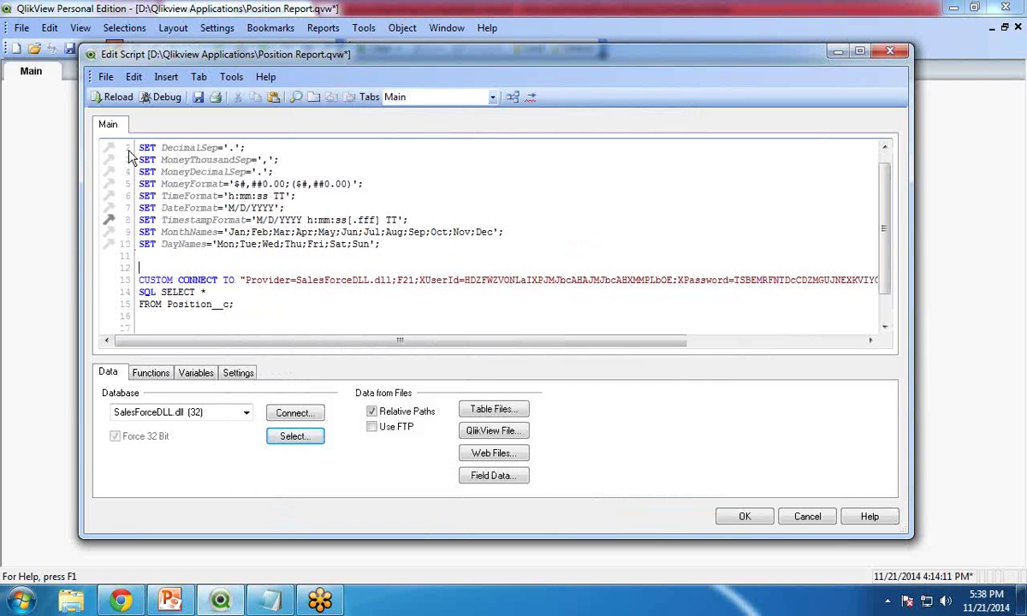
# Save the document and reload the script, closing the execution progress and accepting the sheet properties without adding listbox fields.
pyautogui.click(199, 99)
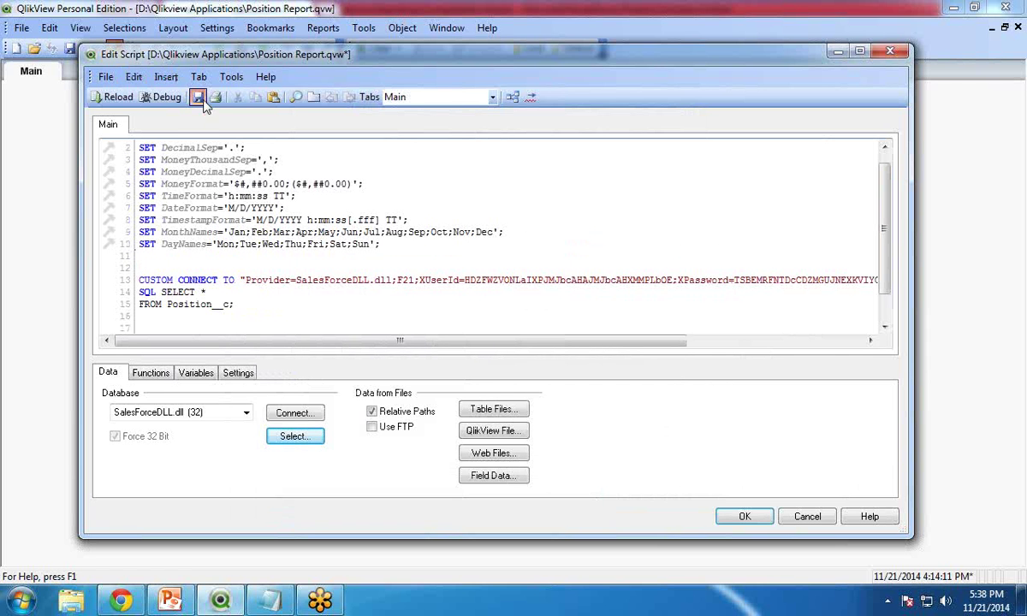
pyautogui.click(117, 97)
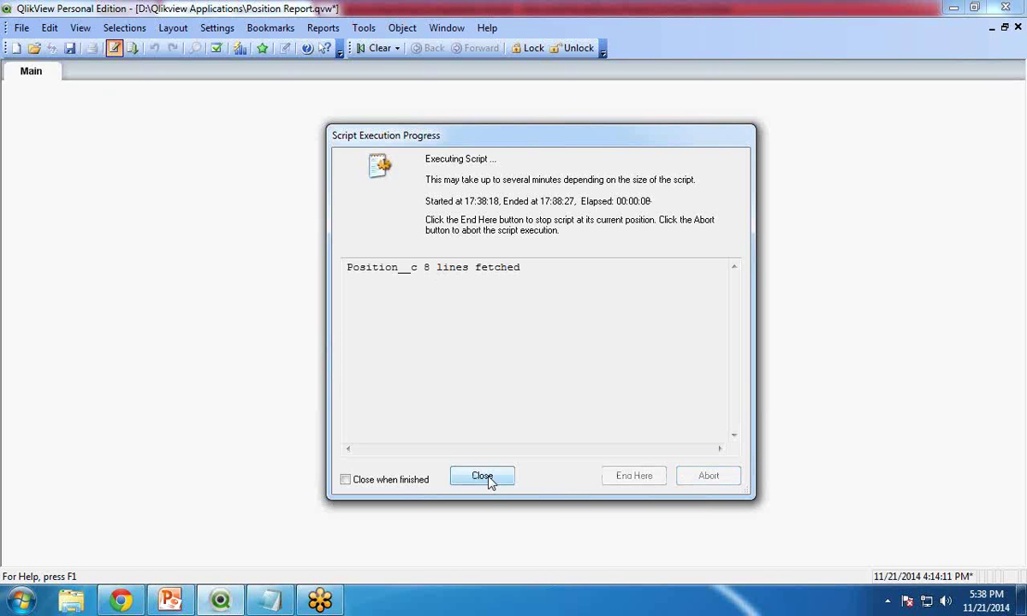
pyautogui.click(485, 480)
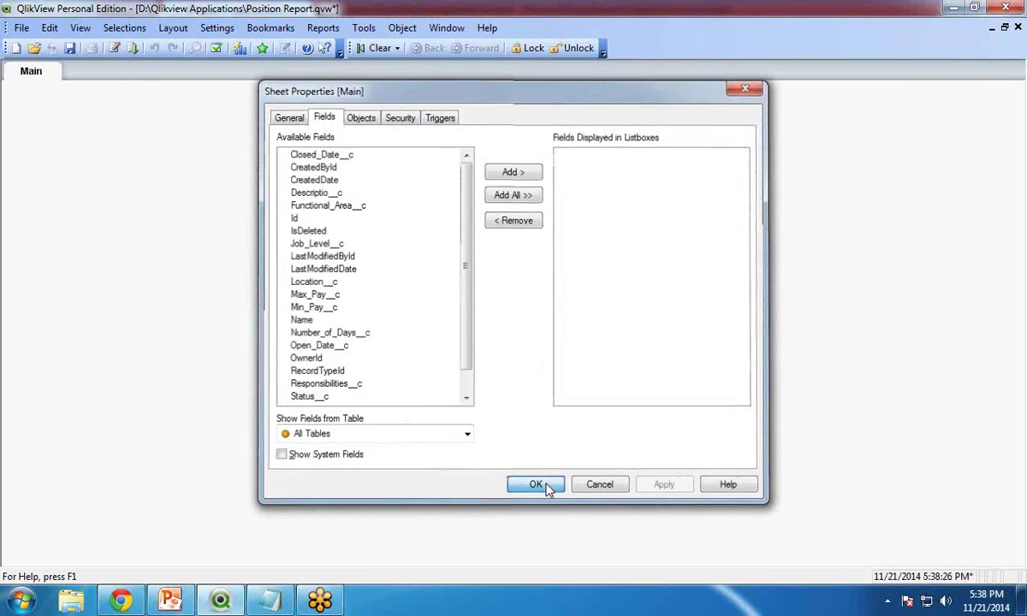
pyautogui.click(536, 485)
# Switch to the PowerPoint slide of position queries, highlight "List of Positions" and return to QlikView.
pyautogui.click(170, 601)
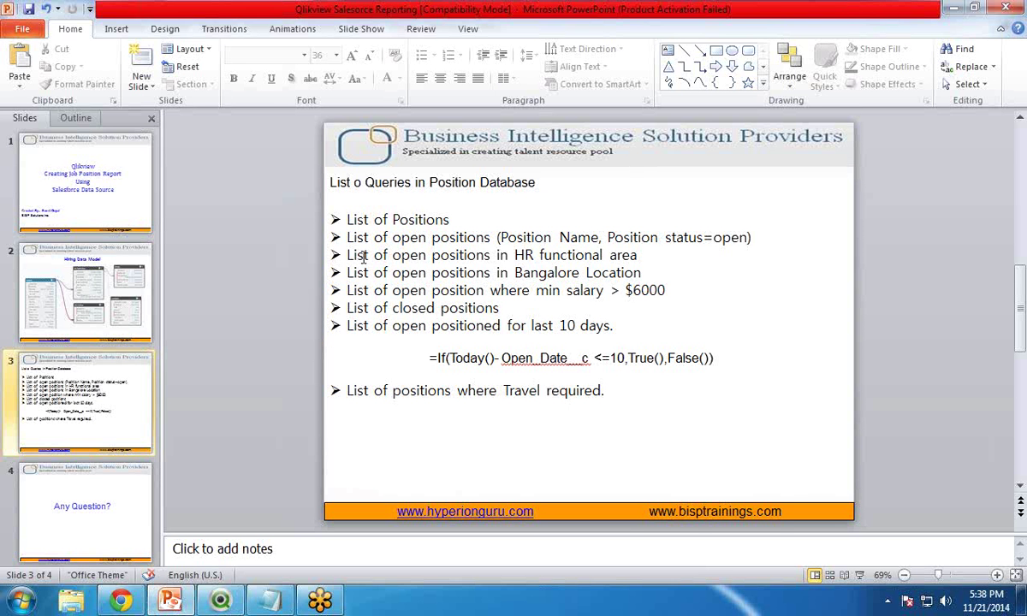
pyautogui.moveTo(345, 219); pyautogui.dragTo(448, 219)
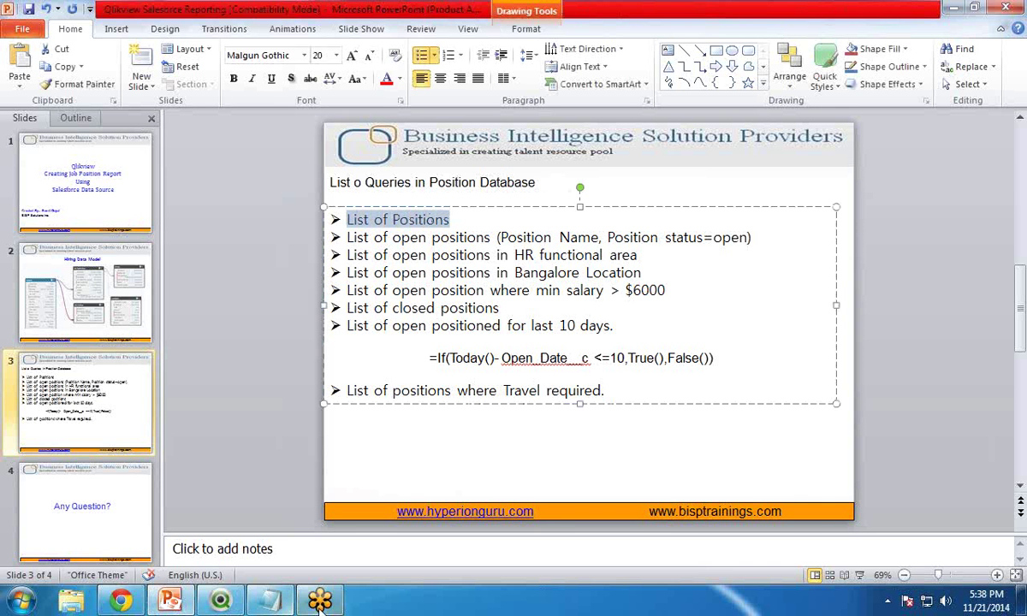
pyautogui.click(224, 602)
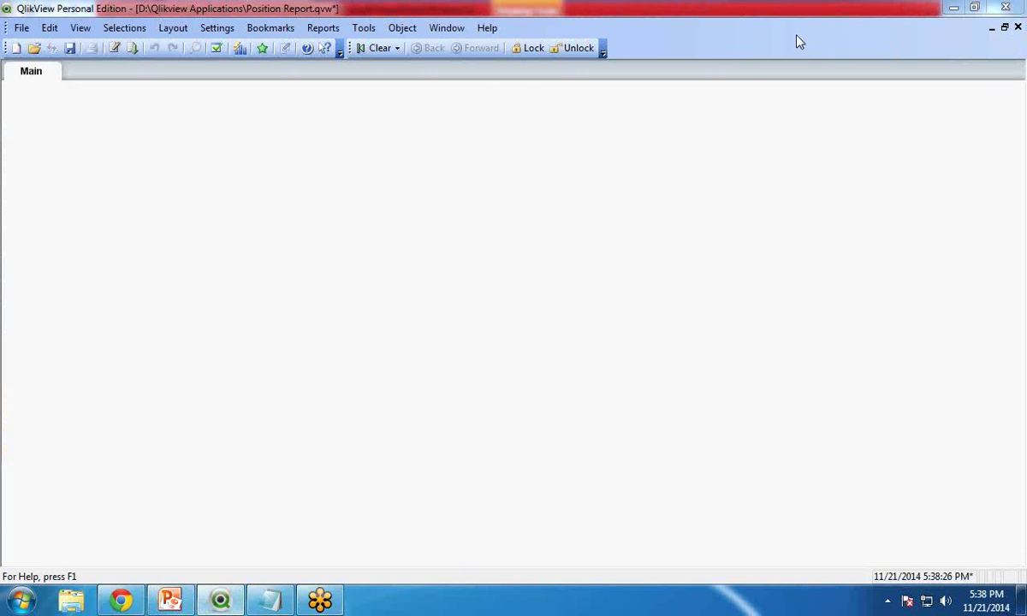
# Start a new table box on the Main sheet and add the Name field to its displayed fields.
pyautogui.rightClick(314, 214)
pyautogui.moveTo(375, 263)
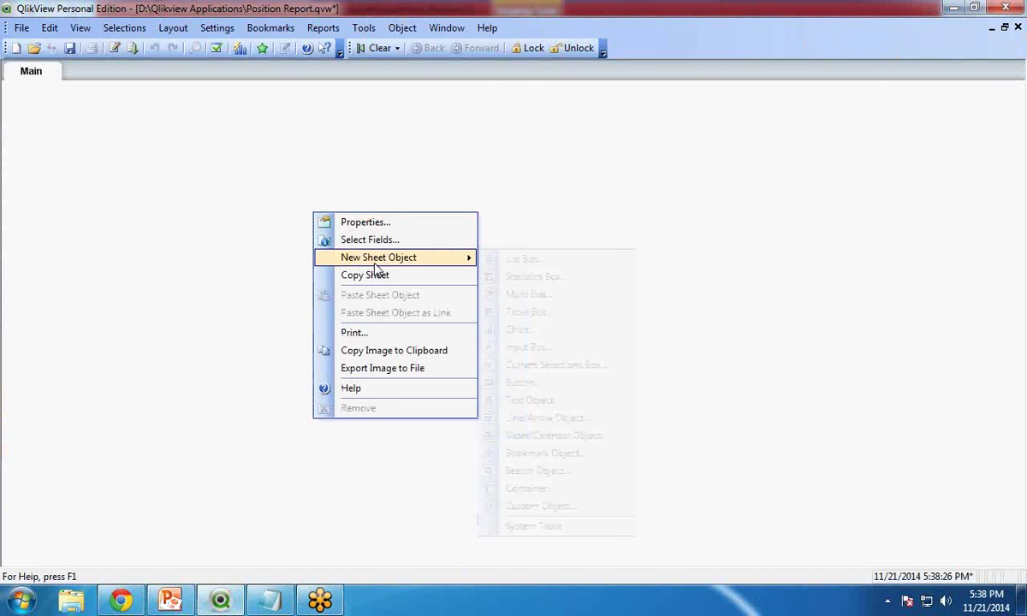
pyautogui.click(545, 312)
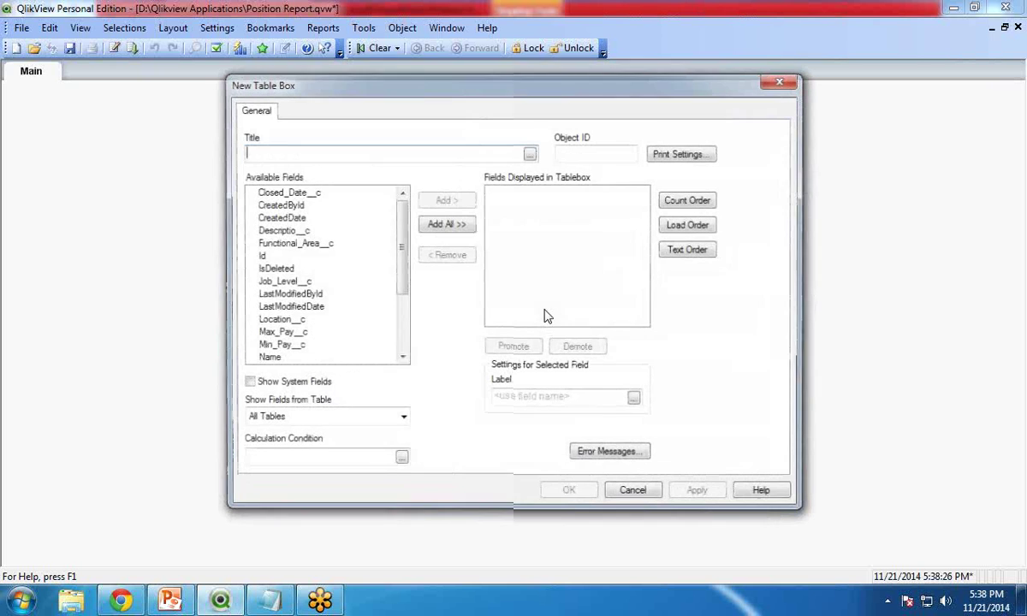
pyautogui.scroll(-3, 340, 320)
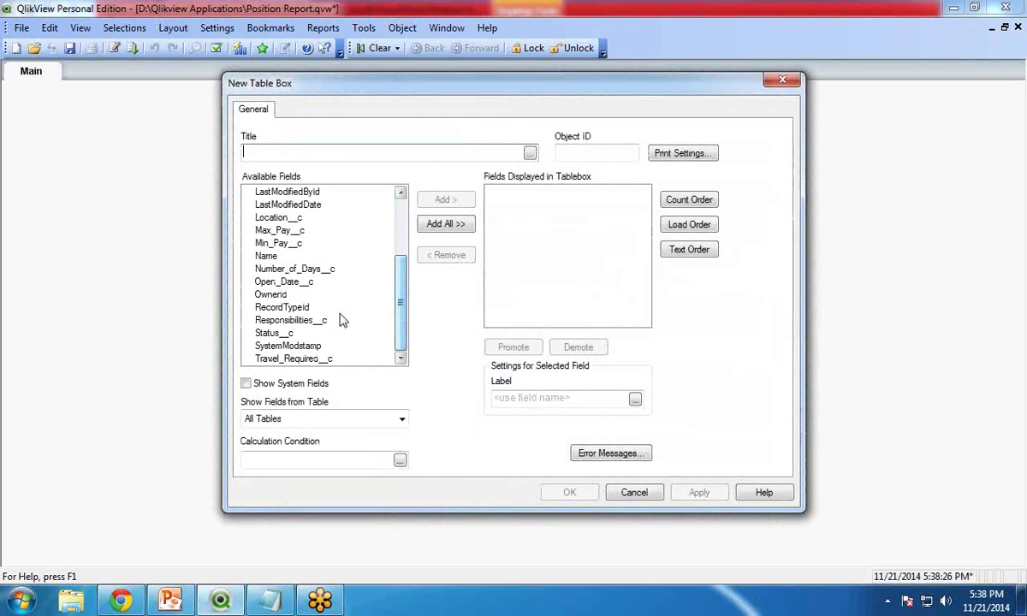
pyautogui.click(269, 256)
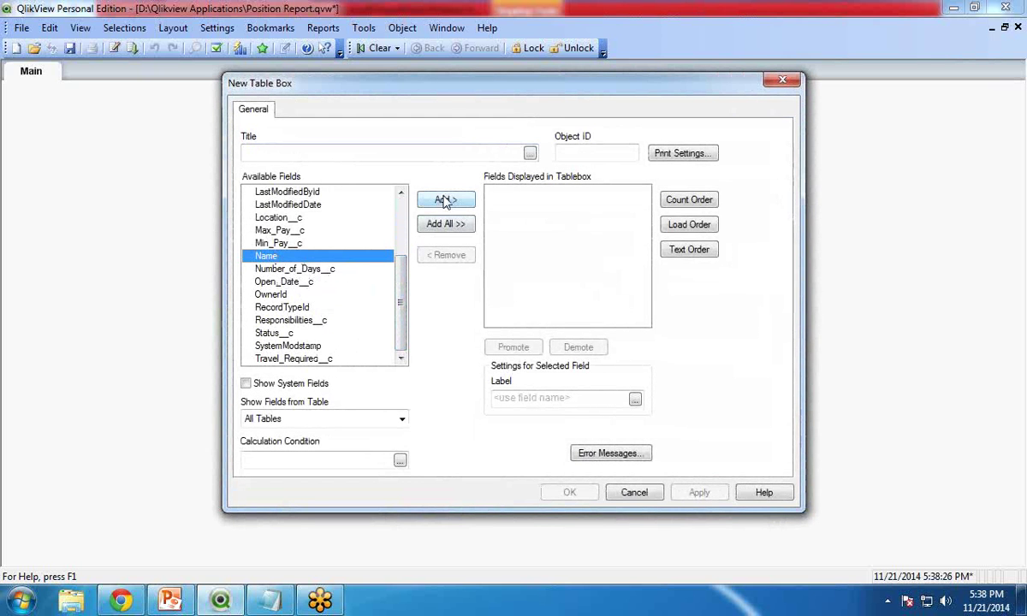
pyautogui.click(444, 199)
# Add Closed_Date__c, Functional_Area__c, Job_Level__c, Location__c, Max_Pay__c, Min_Pay__c and Open_Date__c to the table box's displayed fields.
pyautogui.scroll(-1, 406, 253)
pyautogui.scroll(1, 404, 253)
pyautogui.click(281, 333)
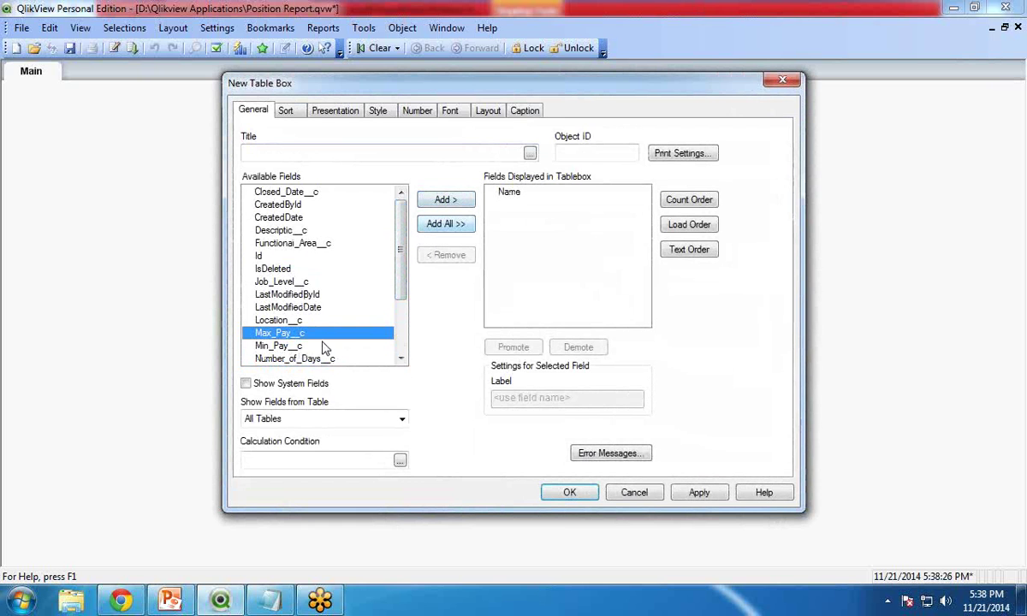
pyautogui.keyDown('ctrl'); pyautogui.click(278, 346); pyautogui.keyUp('ctrl')
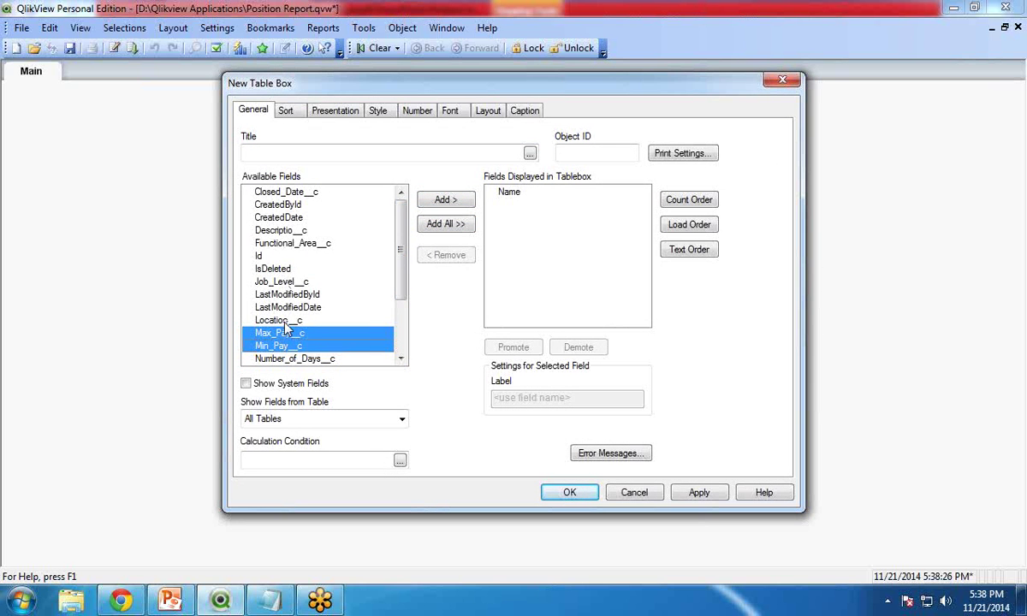
pyautogui.keyDown('ctrl'); pyautogui.click(285, 322); pyautogui.keyUp('ctrl')
pyautogui.keyDown('ctrl'); pyautogui.click(300, 244); pyautogui.keyUp('ctrl')
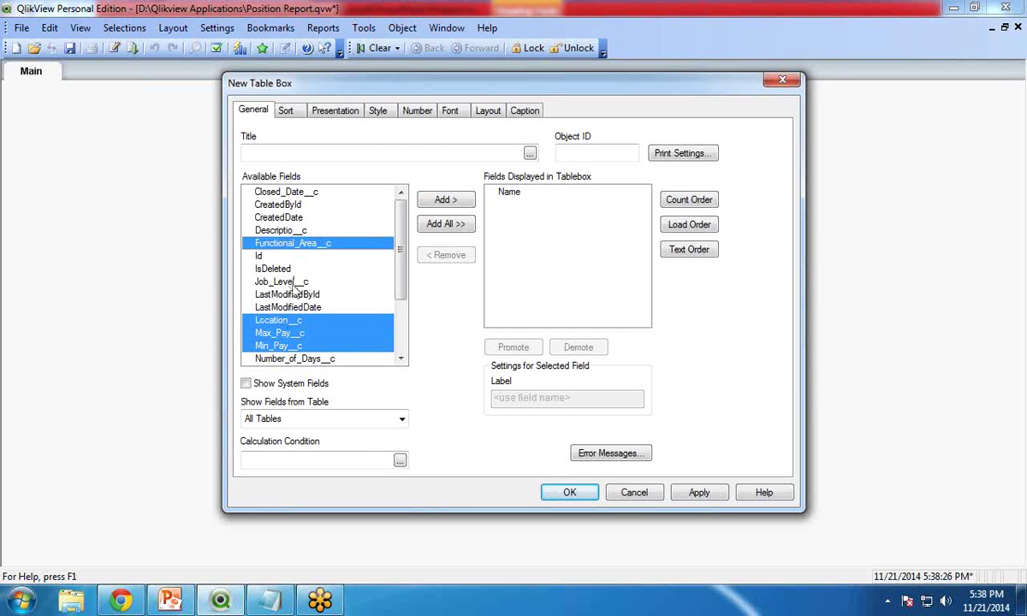
pyautogui.keyDown('ctrl'); pyautogui.click(296, 285); pyautogui.keyUp('ctrl')
pyautogui.scroll(-2, 398, 270)
pyautogui.keyDown('ctrl'); pyautogui.click(283, 294); pyautogui.keyUp('ctrl')
pyautogui.scroll(2, 400, 299)
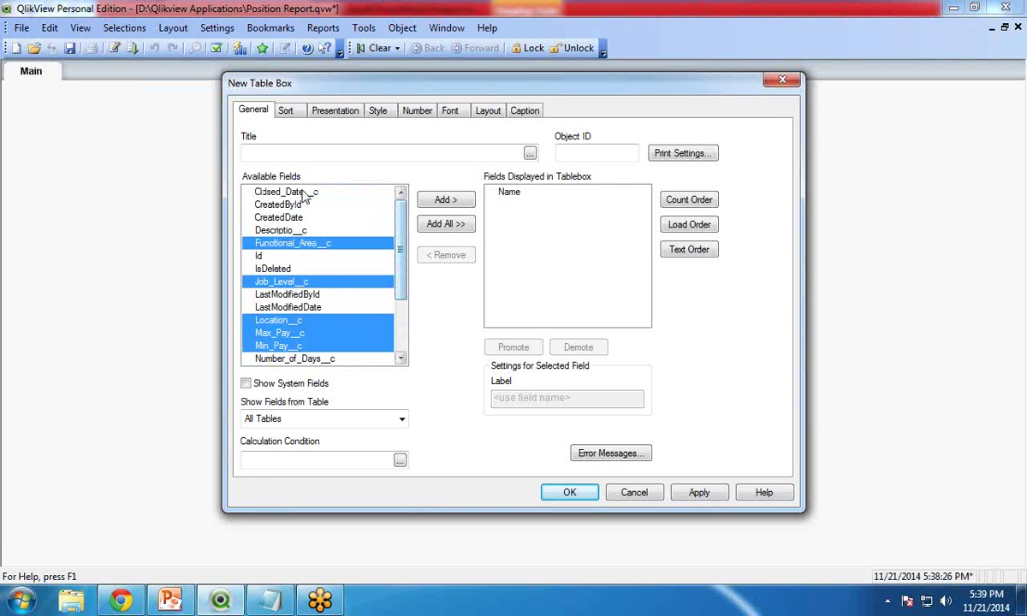
pyautogui.click(446, 199)
# Move Closed_Date__c down the displayed fields until it follows Open_Date__c.
pyautogui.click(496, 205)
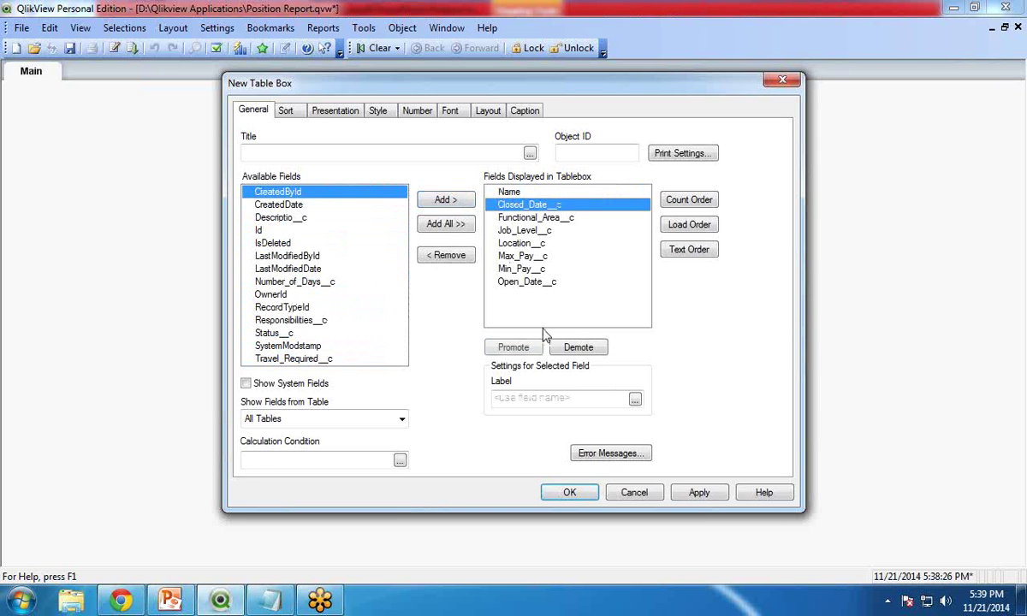
pyautogui.click(575, 349)
pyautogui.click(576, 349)
pyautogui.click(575, 350)
pyautogui.click(575, 349)
pyautogui.click(575, 350)
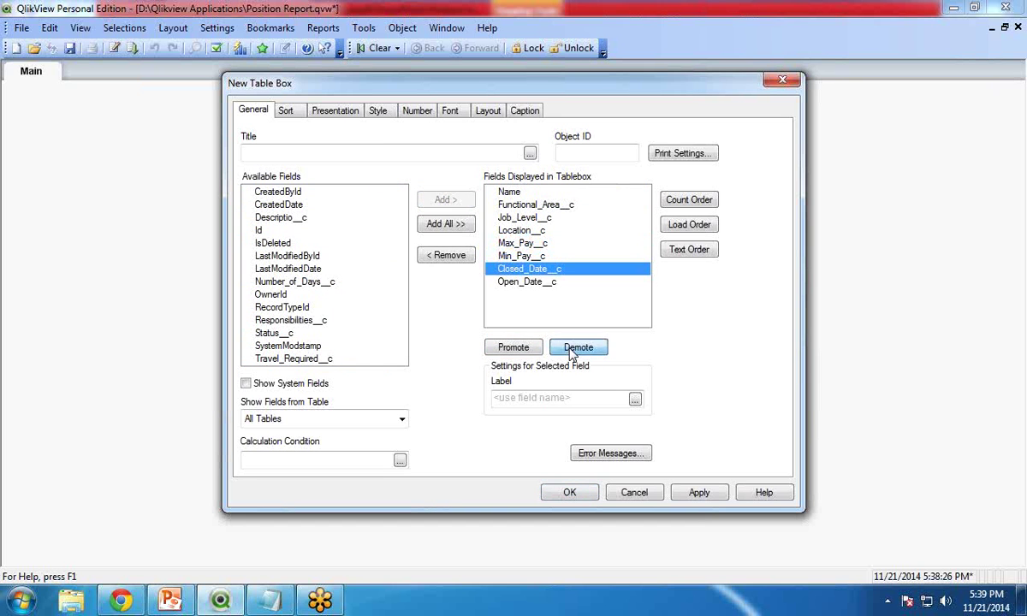
pyautogui.click(575, 349)
pyautogui.click(576, 350)
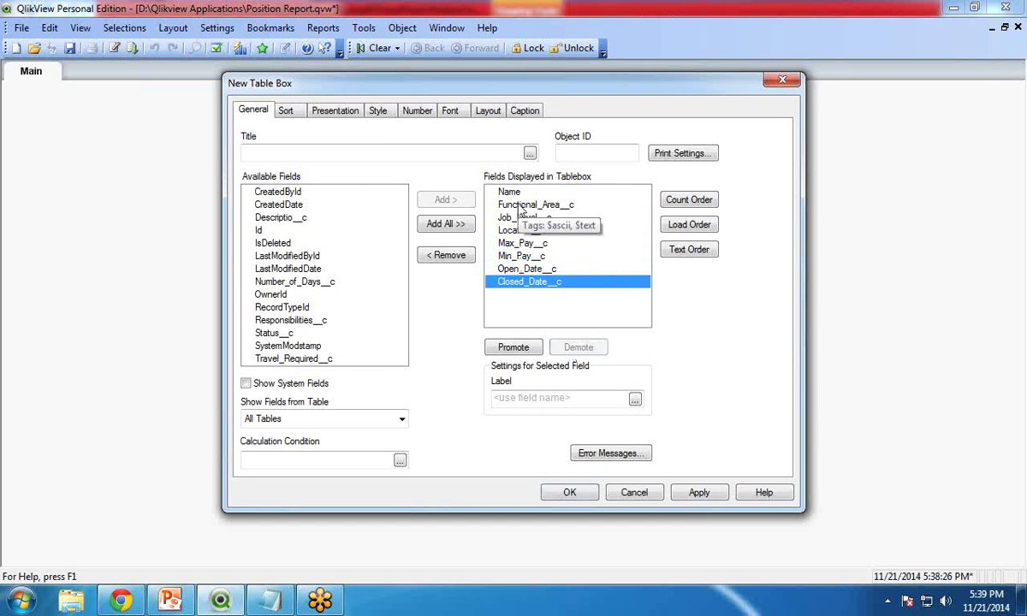
# Add Status__c and Travel_Required__c to the displayed fields, title the table box "Position List" and create it.
pyautogui.click(273, 333)
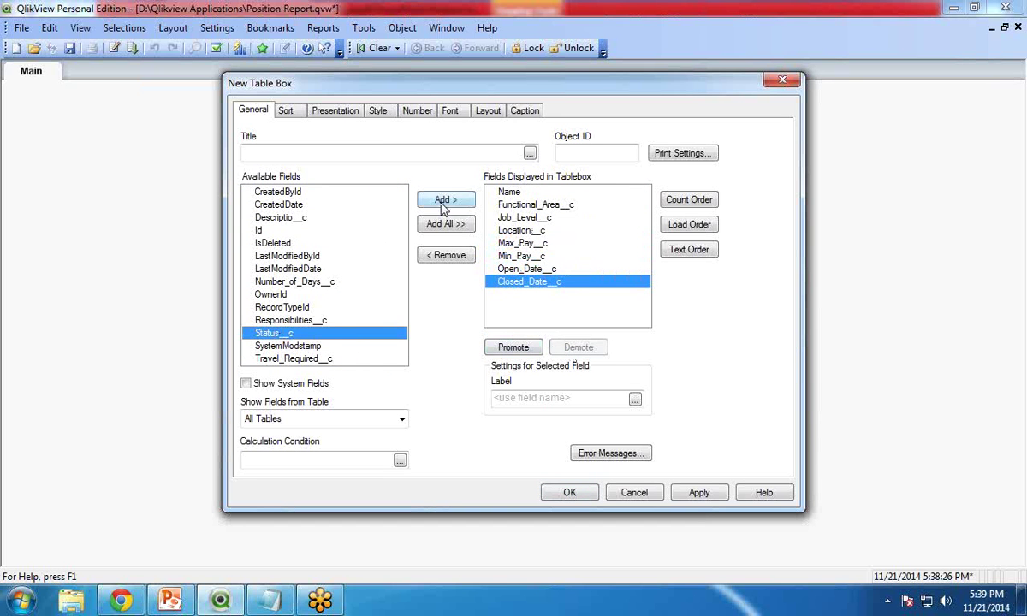
pyautogui.click(446, 199)
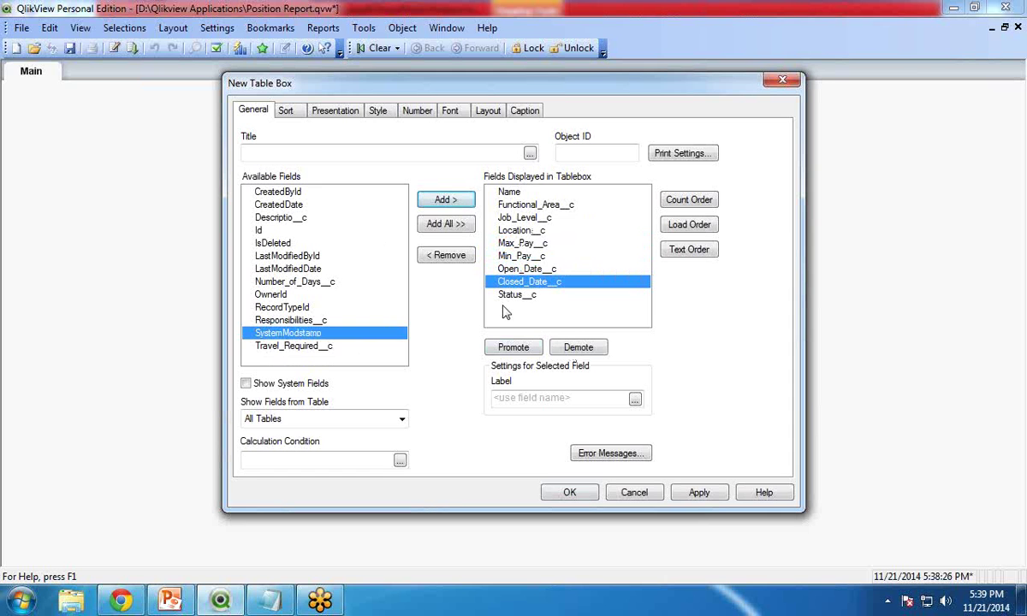
pyautogui.click(291, 346)
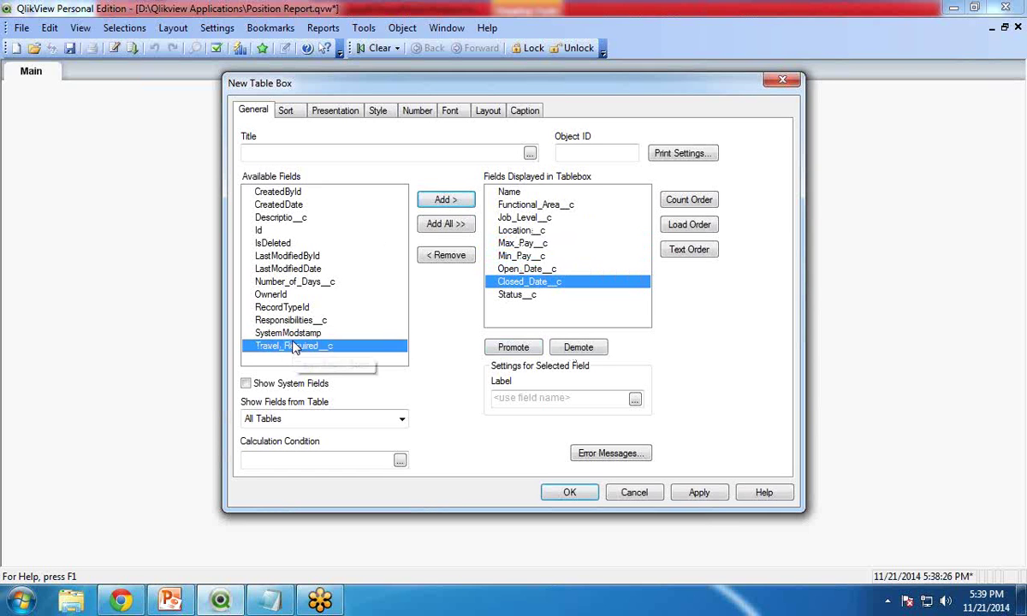
pyautogui.click(443, 200)
pyautogui.click(343, 153)
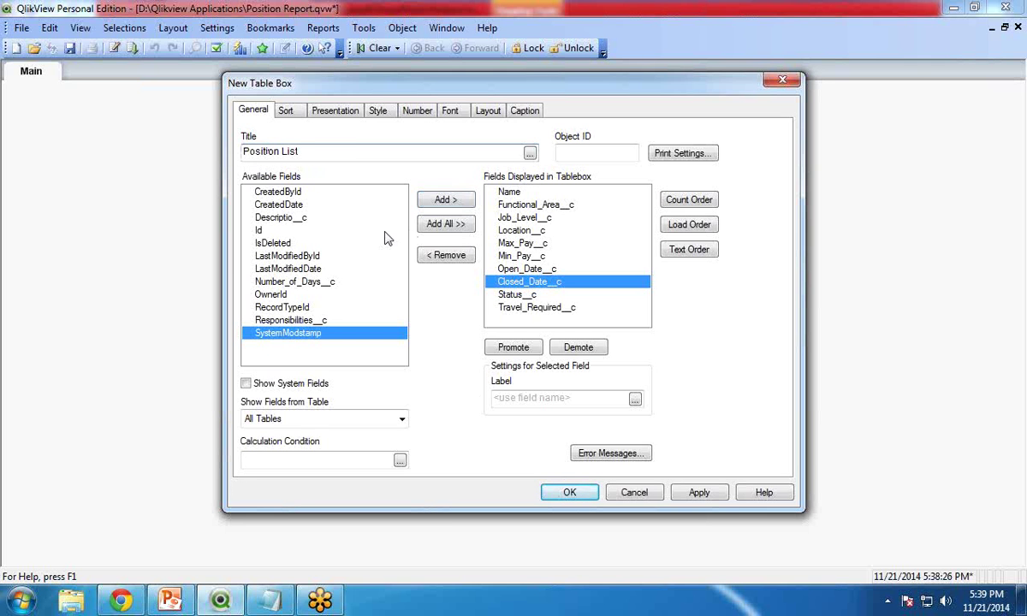
pyautogui.click(567, 492)
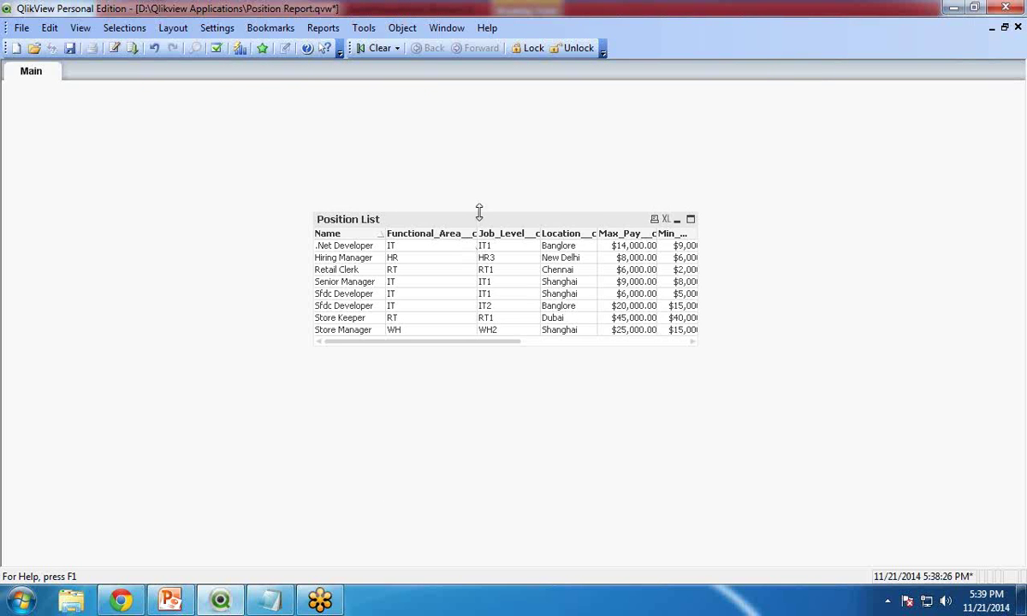
# Move the Position List table box near the top of the sheet and widen it to fit all columns through Travel_Required__c.
pyautogui.moveTo(479, 213); pyautogui.dragTo(409, 103)
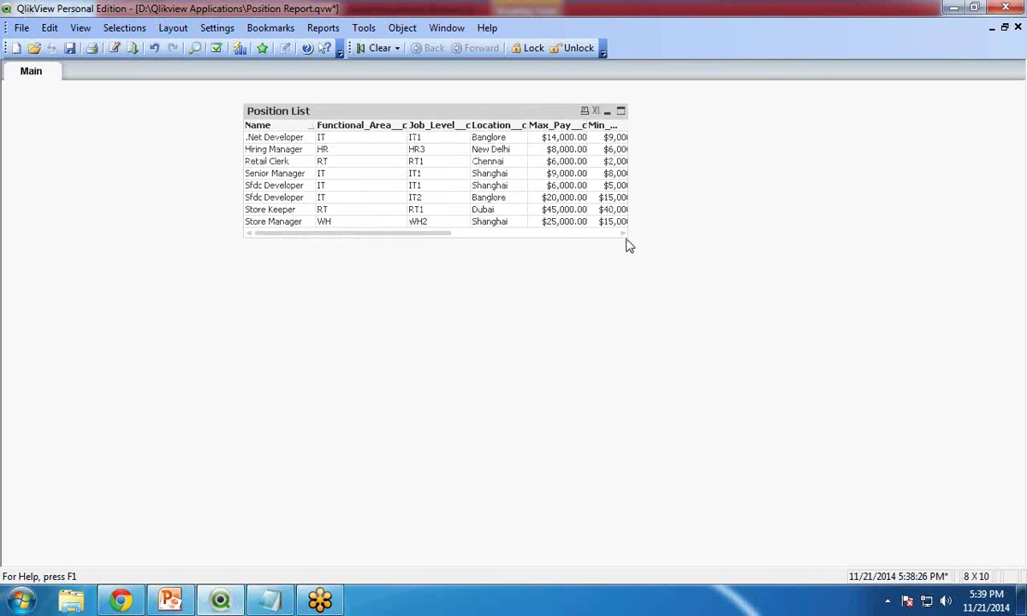
pyautogui.moveTo(628, 238); pyautogui.dragTo(935, 231)
pyautogui.moveTo(633, 113); pyautogui.dragTo(568, 117)
# Review the open positions query on the PowerPoint slide, highlighting its status condition, and return to QlikView.
pyautogui.click(175, 599)
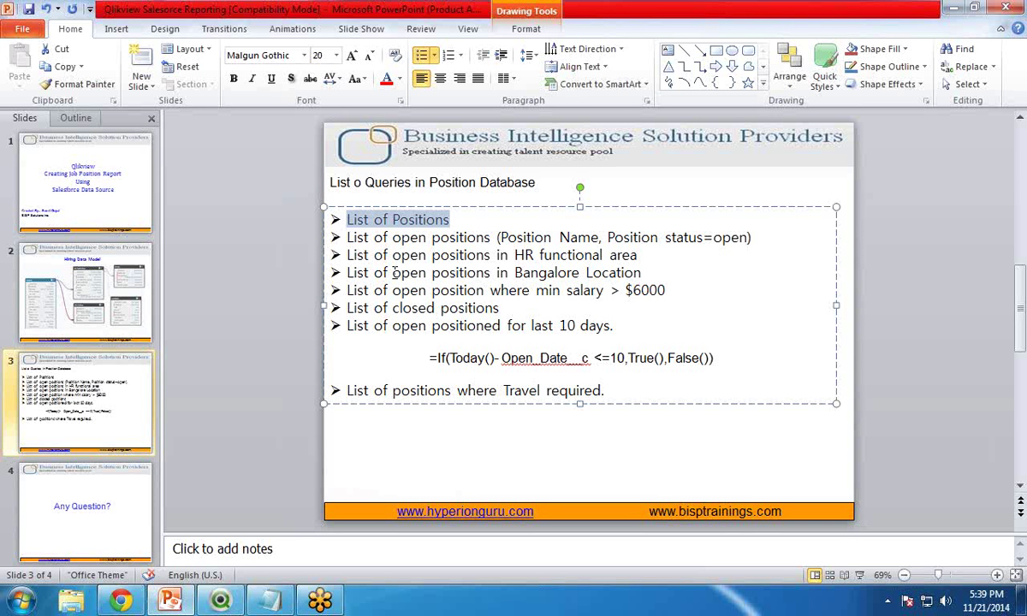
pyautogui.moveTo(348, 237); pyautogui.dragTo(457, 235)
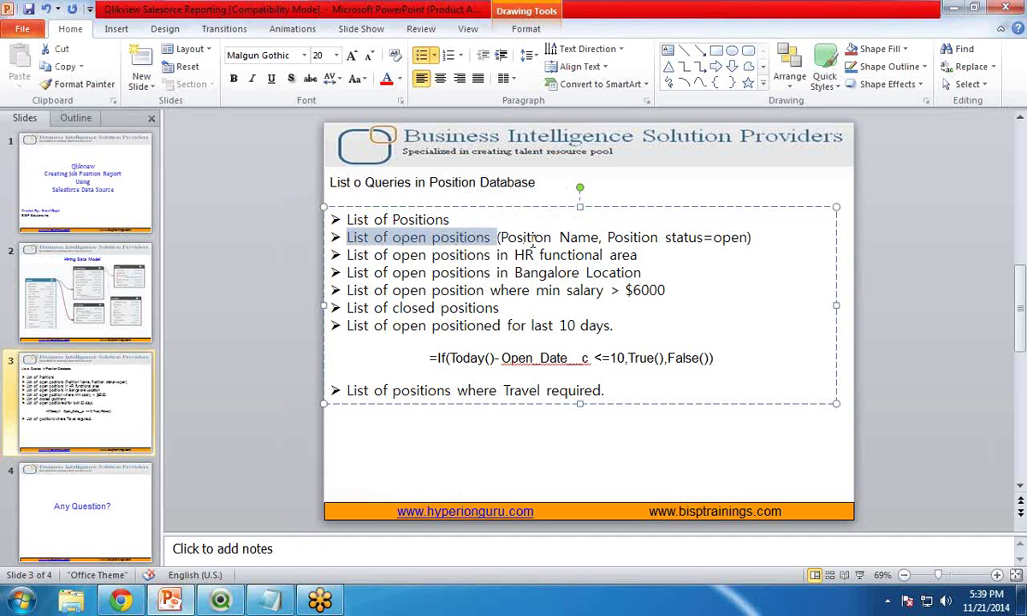
pyautogui.moveTo(607, 237); pyautogui.dragTo(695, 255)
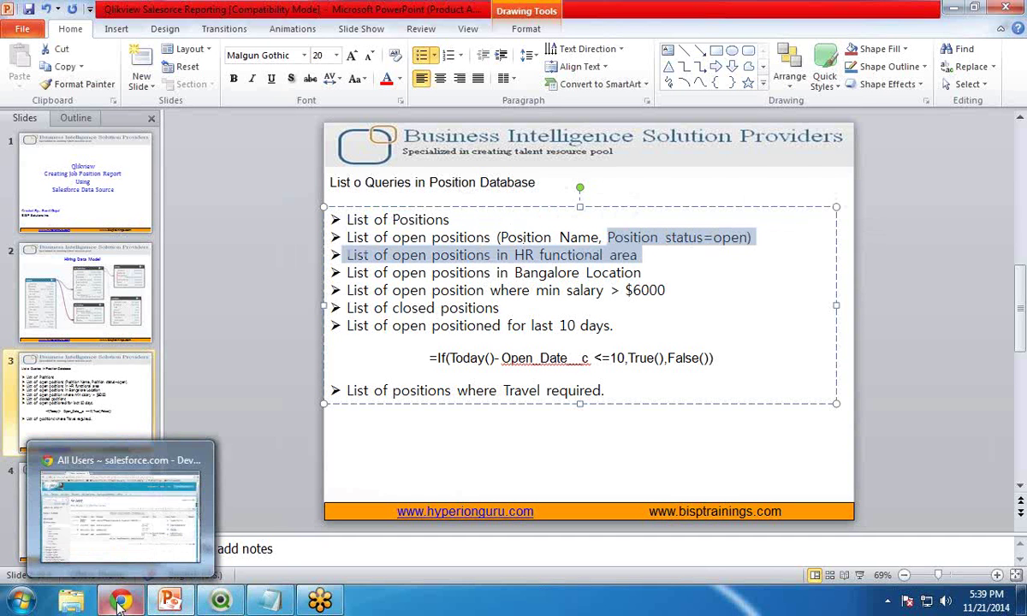
pyautogui.click(220, 601)
# Create a list box for the Status__c field titled "Status" and place it beside the Position List table.
pyautogui.rightClick(316, 316)
pyautogui.moveTo(359, 355)
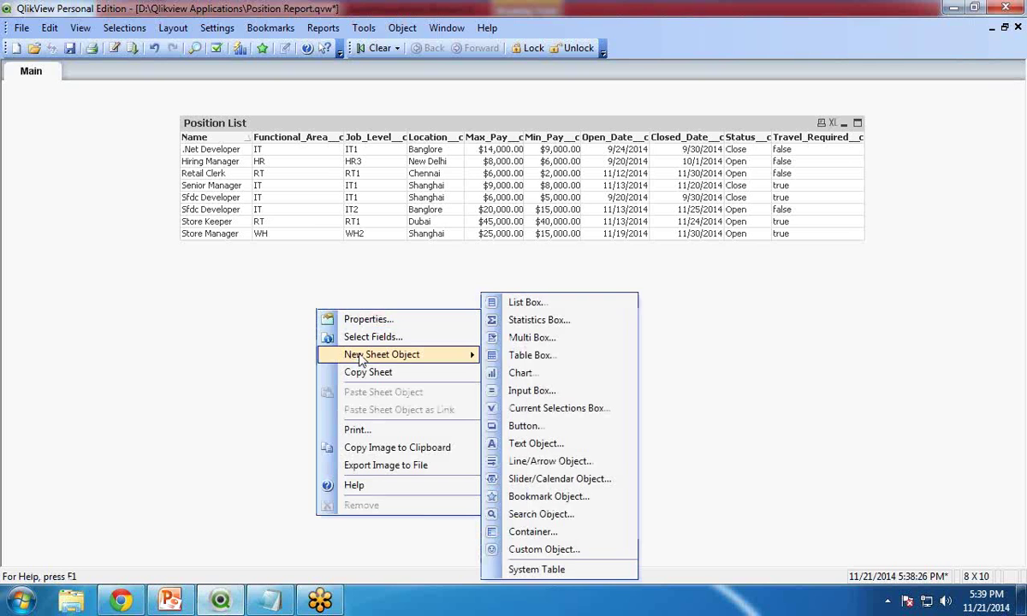
pyautogui.click(525, 305)
pyautogui.click(372, 190)
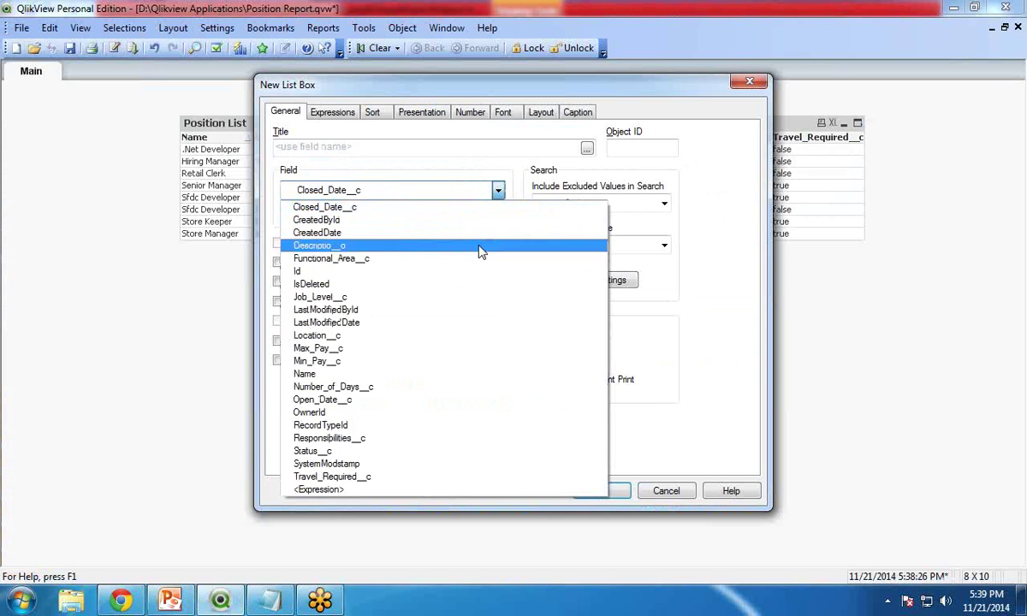
pyautogui.click(411, 451)
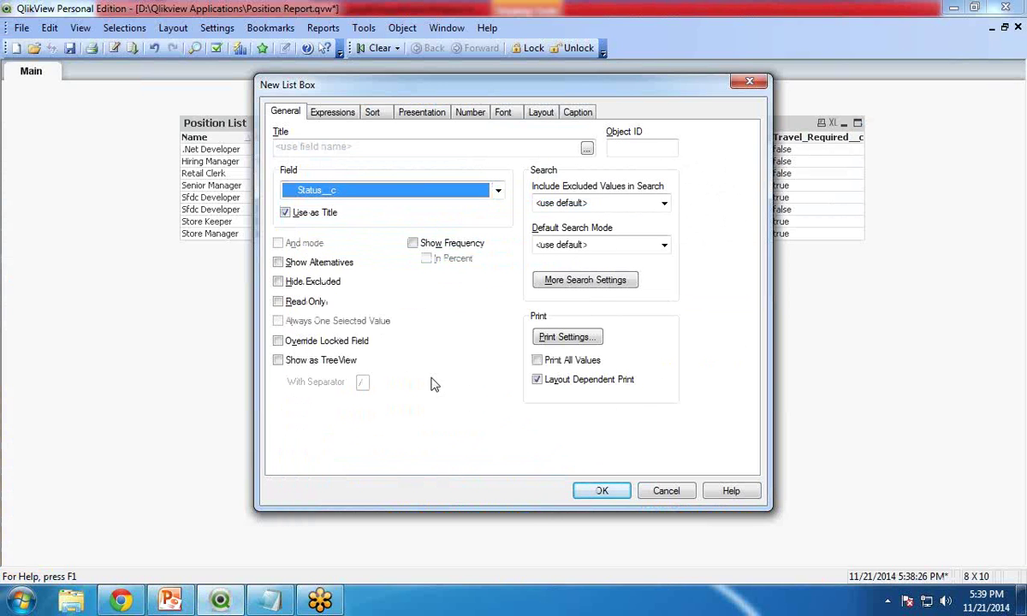
pyautogui.click(324, 150)
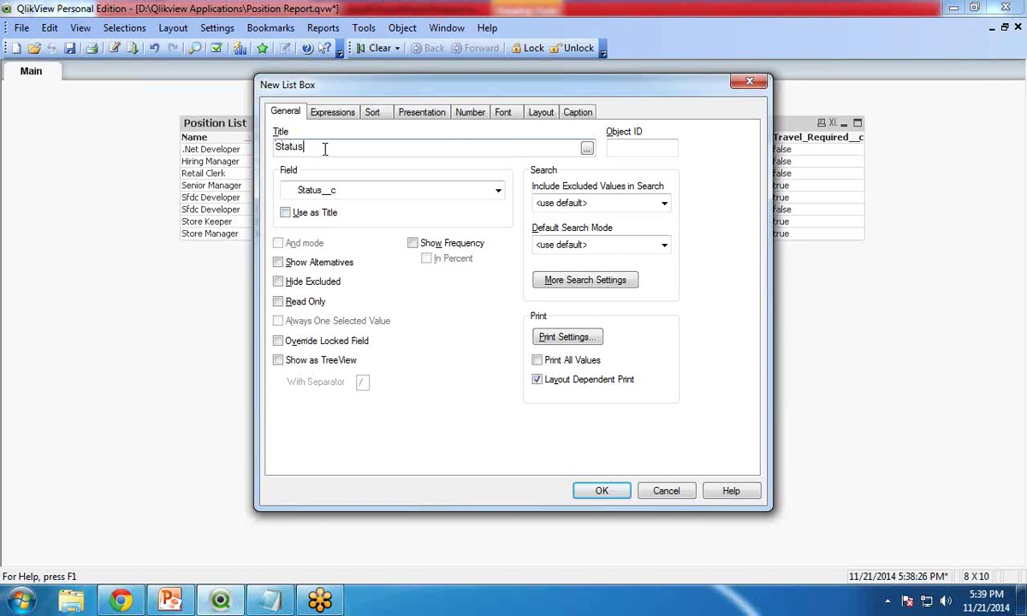
pyautogui.click(591, 501)
pyautogui.moveTo(351, 319); pyautogui.dragTo(66, 126)
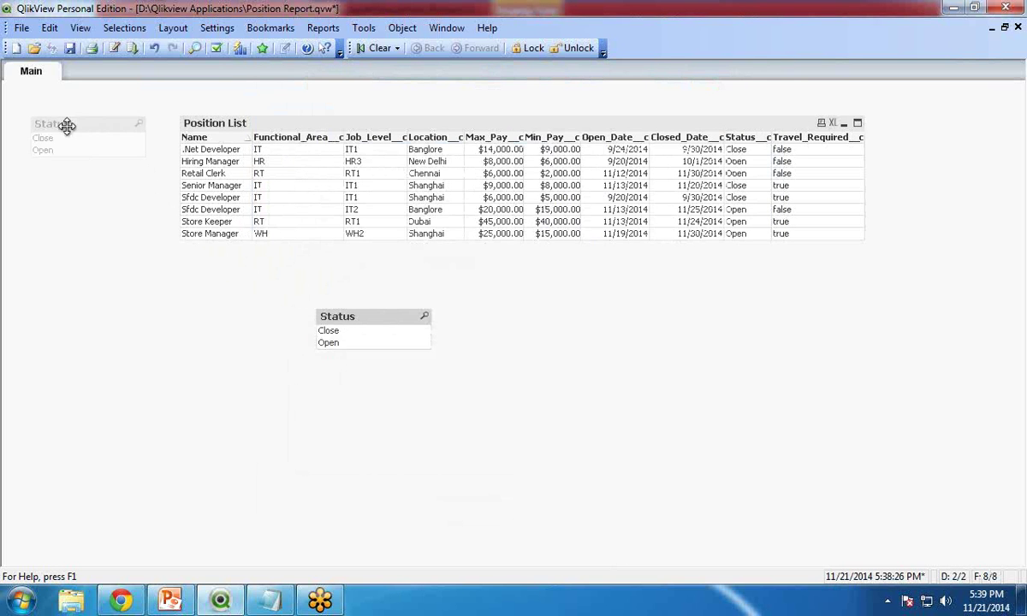
# Filter the Position List by the Open status, by Close, and by Open again.
pyautogui.click(56, 151)
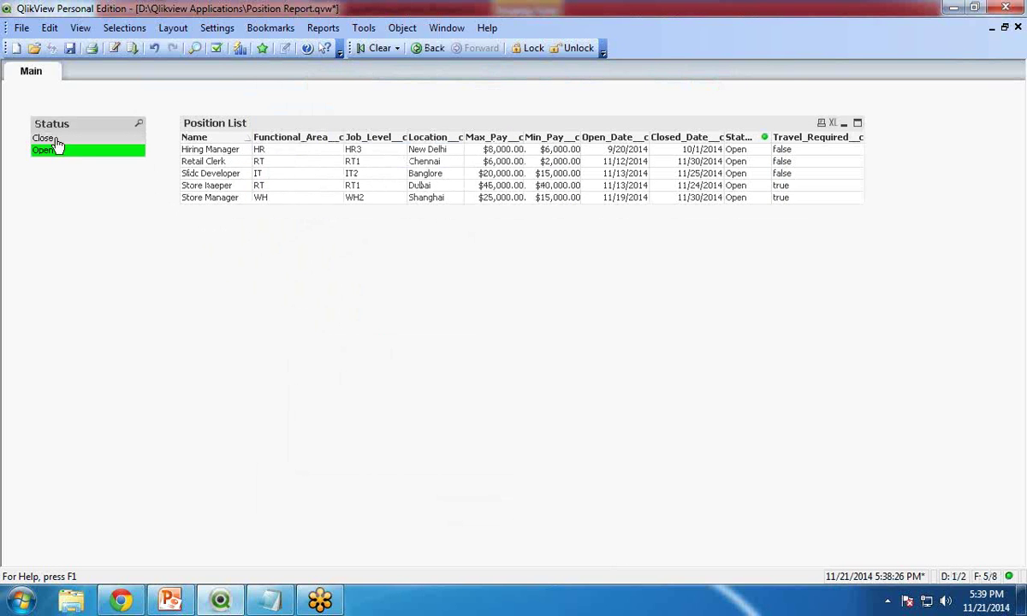
pyautogui.click(55, 139)
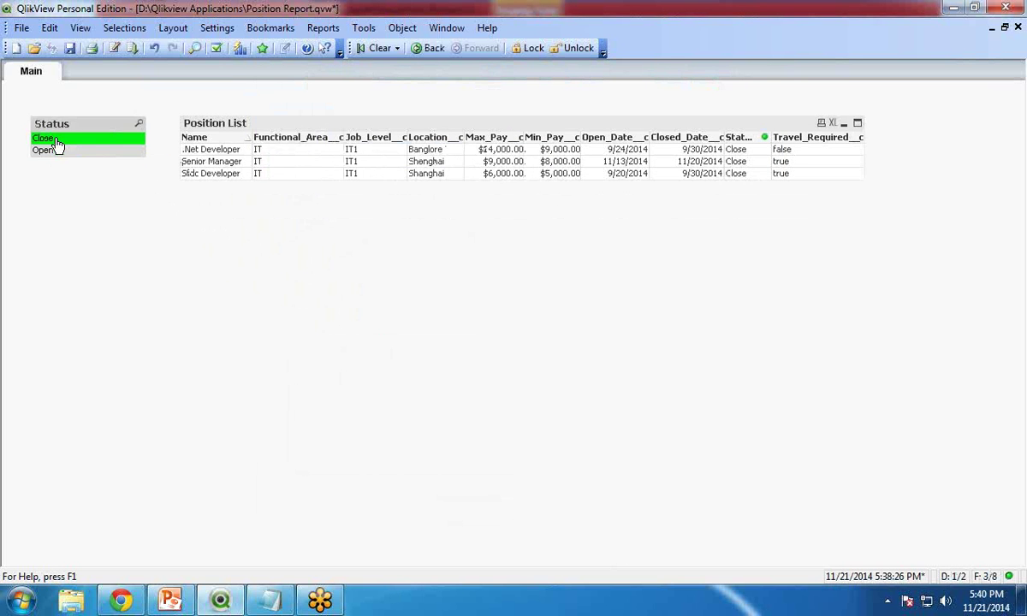
pyautogui.click(58, 151)
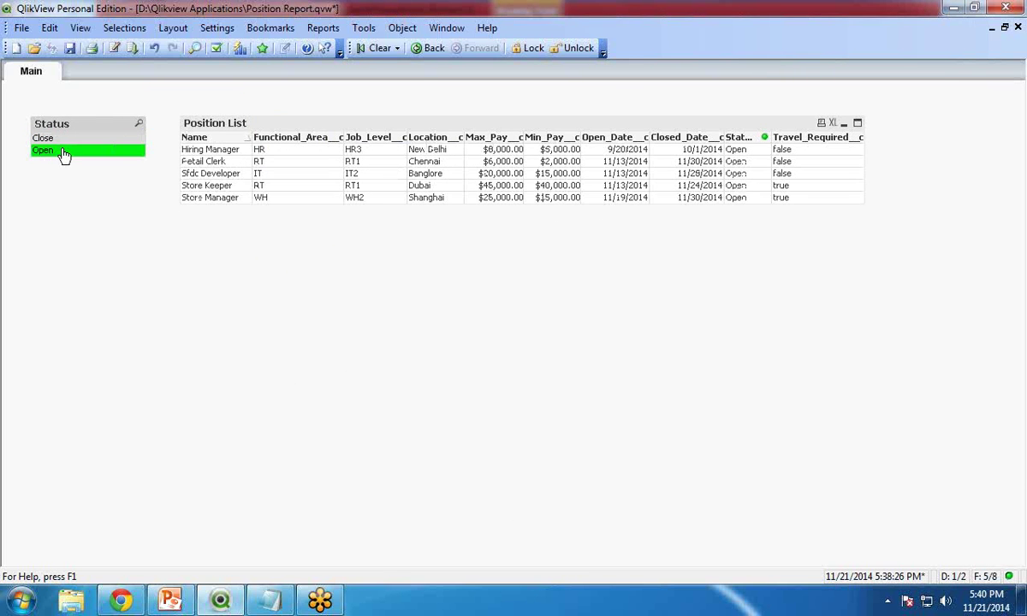
# Review the Position status=open condition on the PowerPoint slide, return to QlikView and widen the Position List's Status__c column.
pyautogui.click(170, 602)
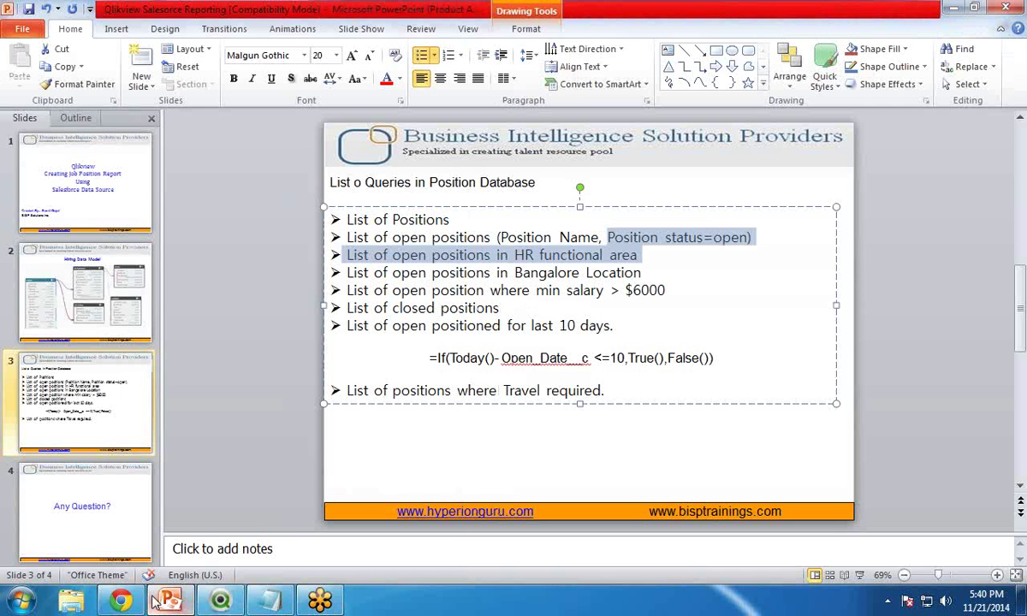
pyautogui.click(466, 256)
pyautogui.moveTo(608, 238); pyautogui.dragTo(698, 242)
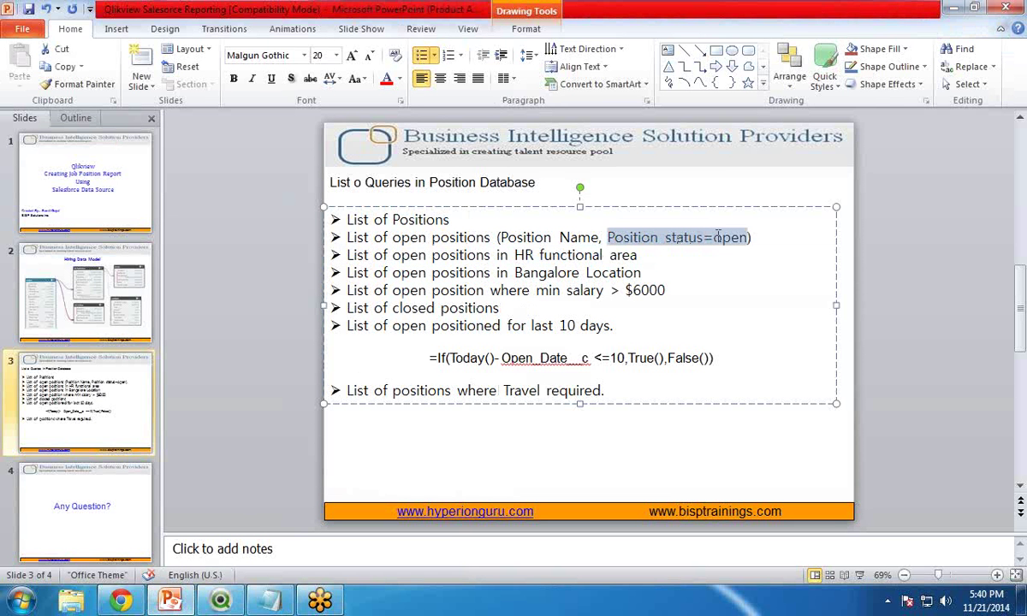
pyautogui.click(641, 291)
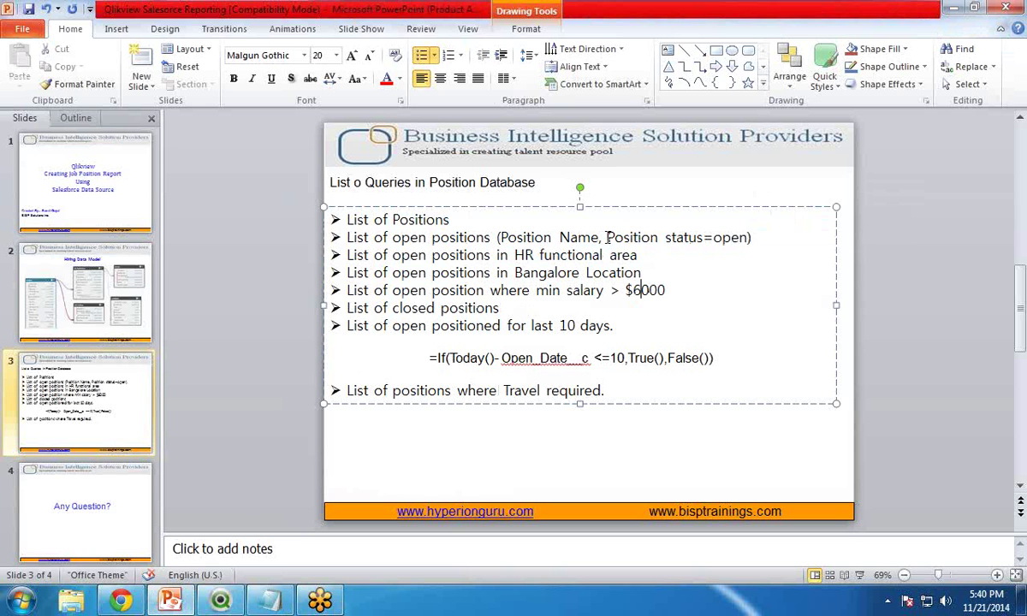
pyautogui.moveTo(609, 238); pyautogui.dragTo(685, 239)
pyautogui.click(698, 283)
pyautogui.hotkey('alt', 'Tab')
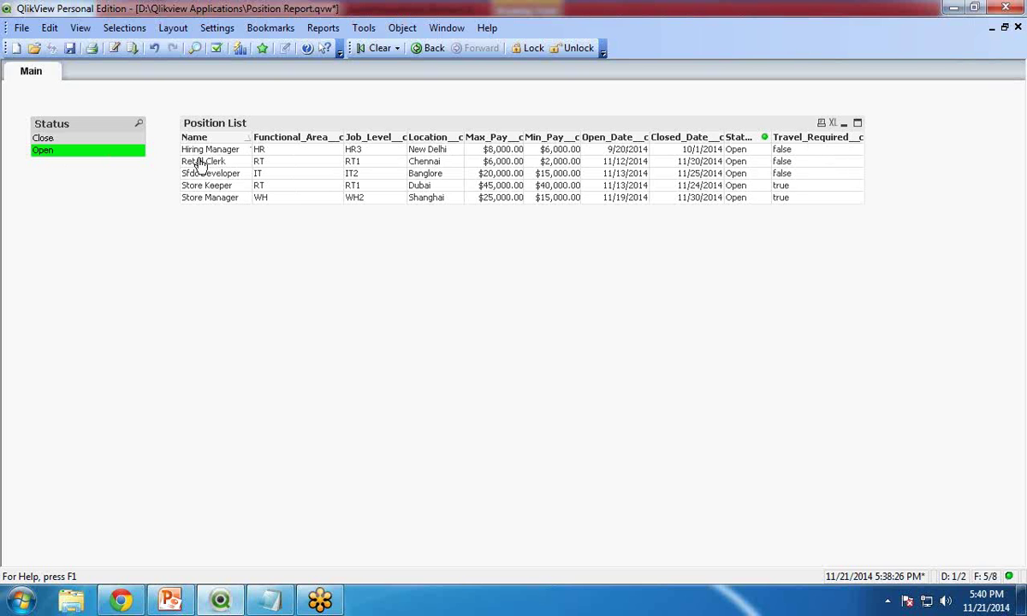
pyautogui.moveTo(773, 137); pyautogui.dragTo(805, 139)
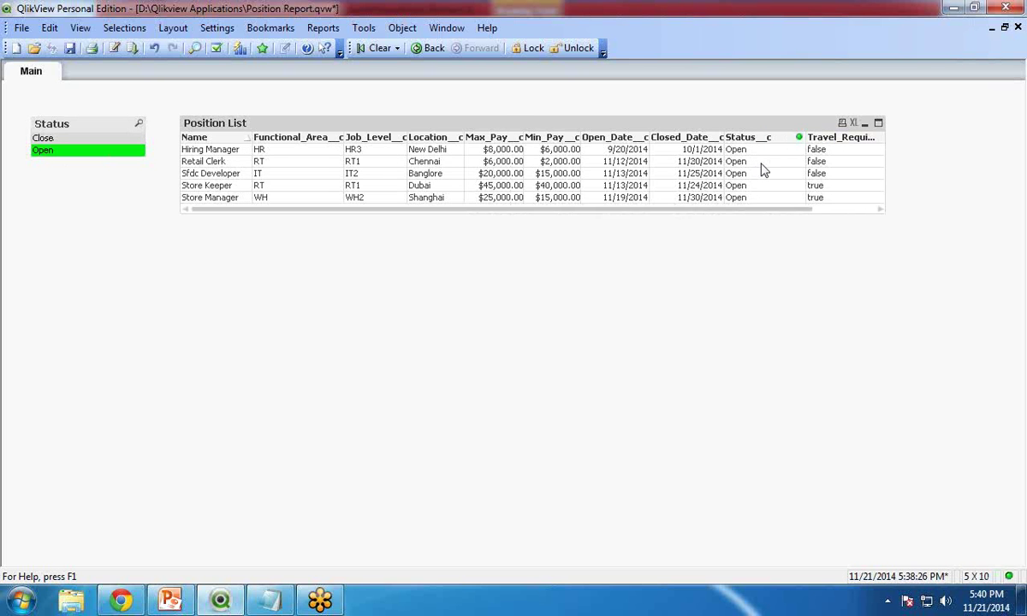
# Switch to PowerPoint, highlight the query for open positions in the HR functional area, and return to QlikView.
pyautogui.click(170, 601)
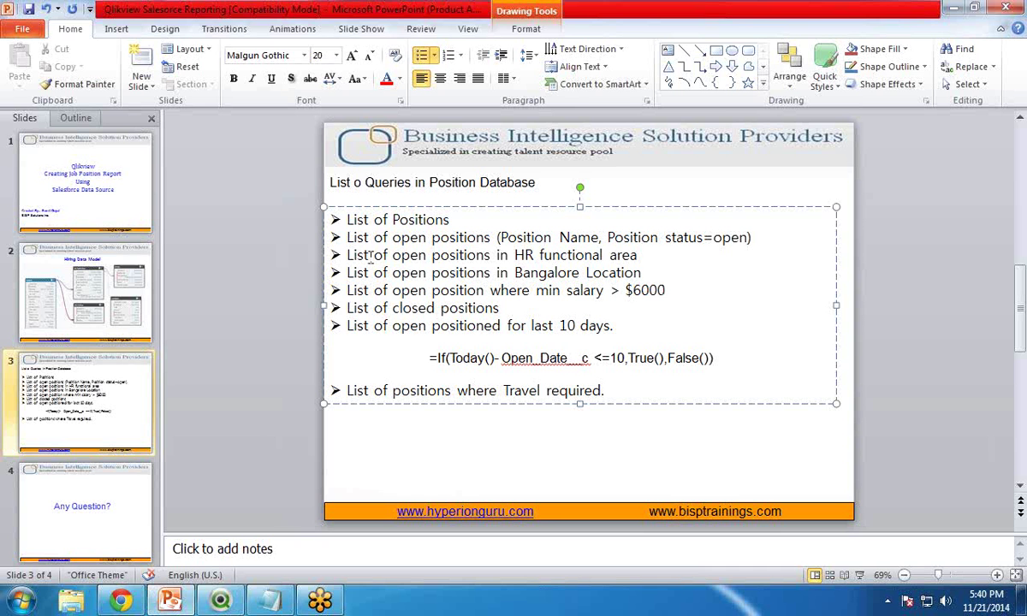
pyautogui.moveTo(349, 255); pyautogui.dragTo(663, 257)
pyautogui.hotkey('alt', 'Tab')
# Create a list box for the Functional_Area__c field titled "Functional Area" and place it below the Status list box.
pyautogui.rightClick(366, 289)
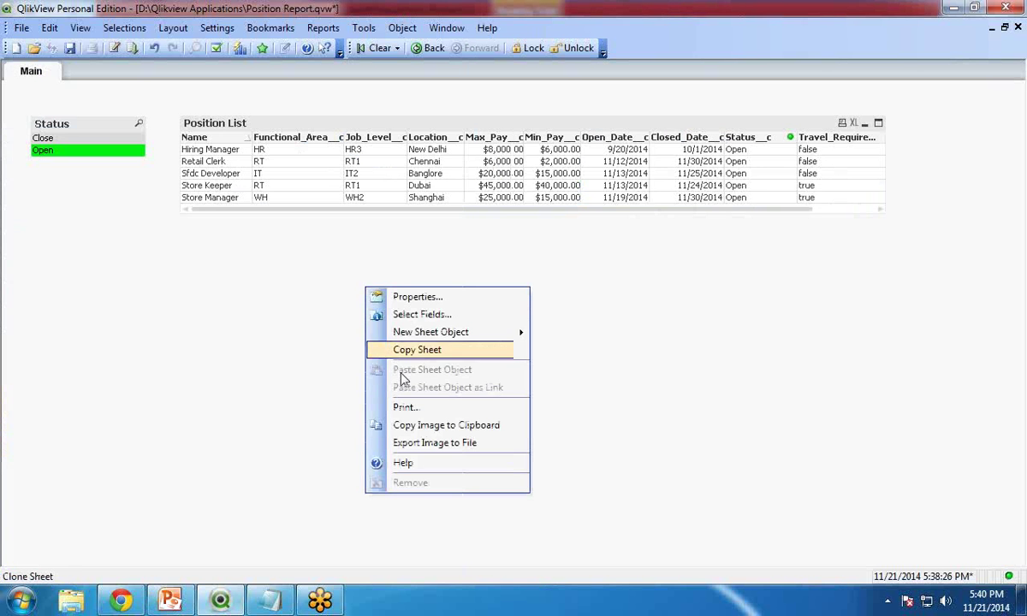
pyautogui.moveTo(445, 332)
pyautogui.click(577, 302)
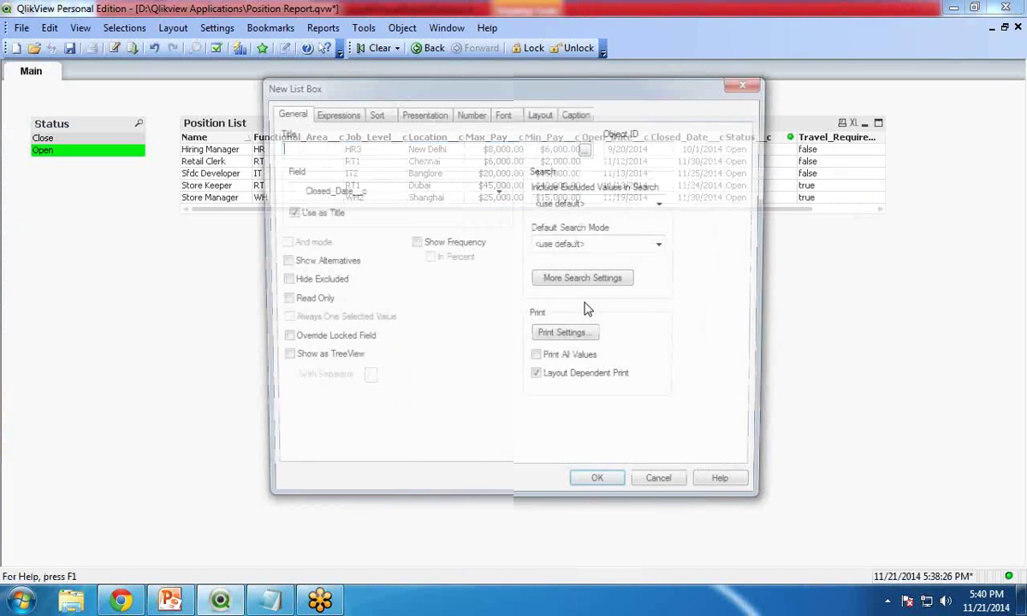
pyautogui.click(382, 195)
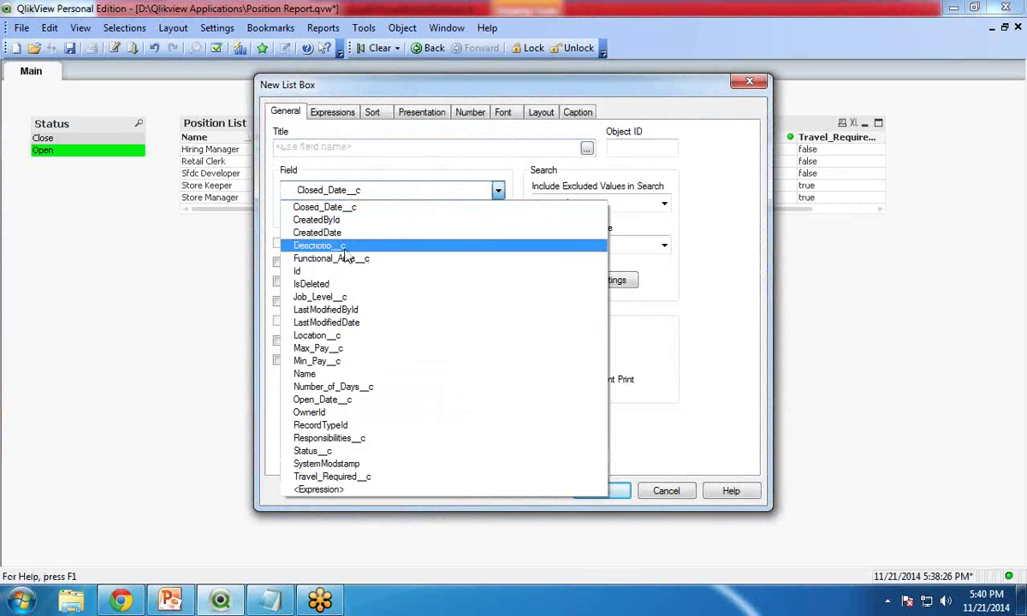
pyautogui.click(360, 254)
pyautogui.click(358, 190)
pyautogui.click(356, 257)
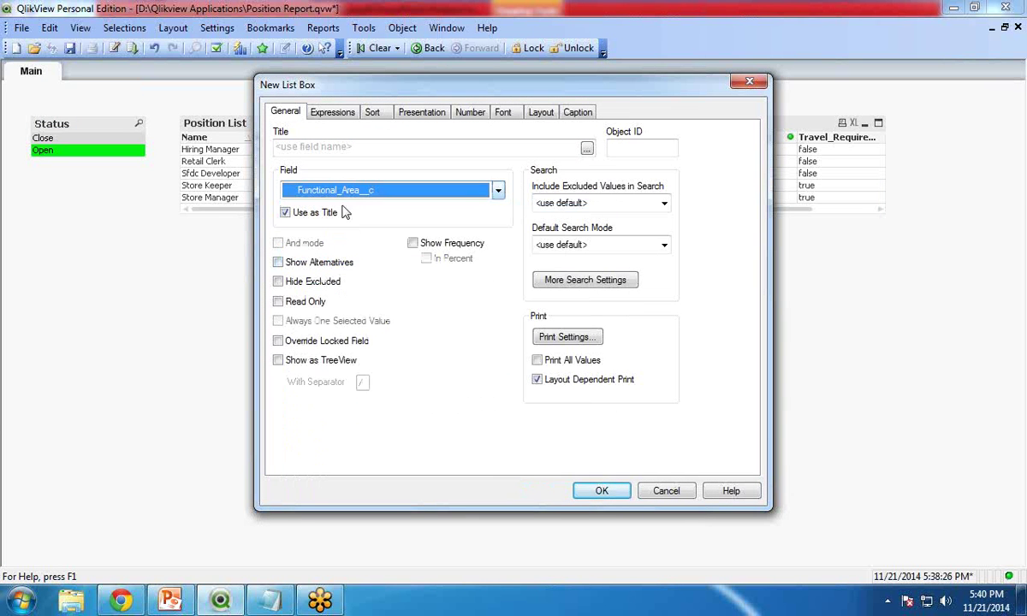
pyautogui.click(327, 150)
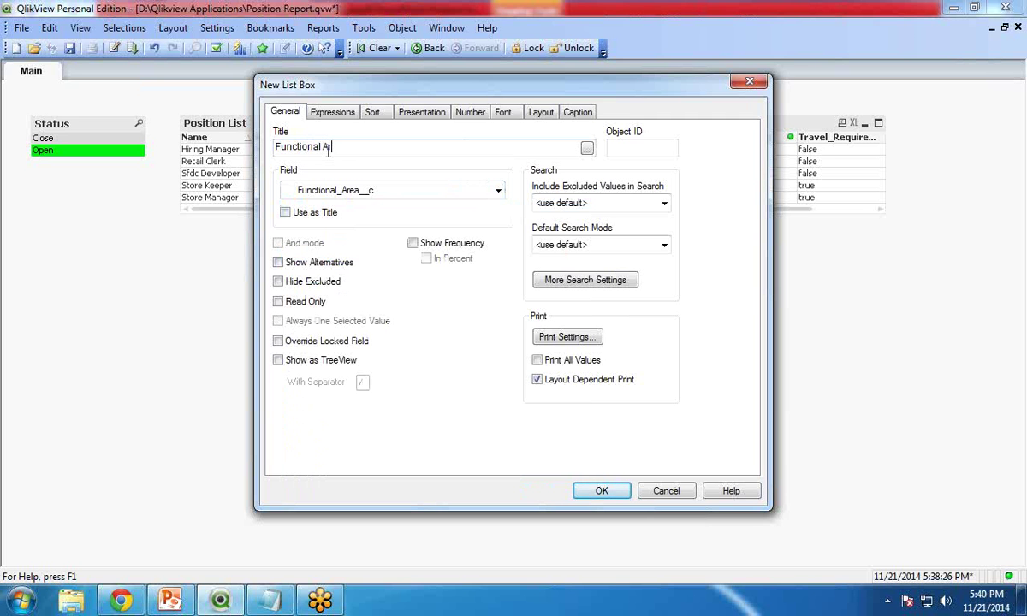
pyautogui.click(602, 490)
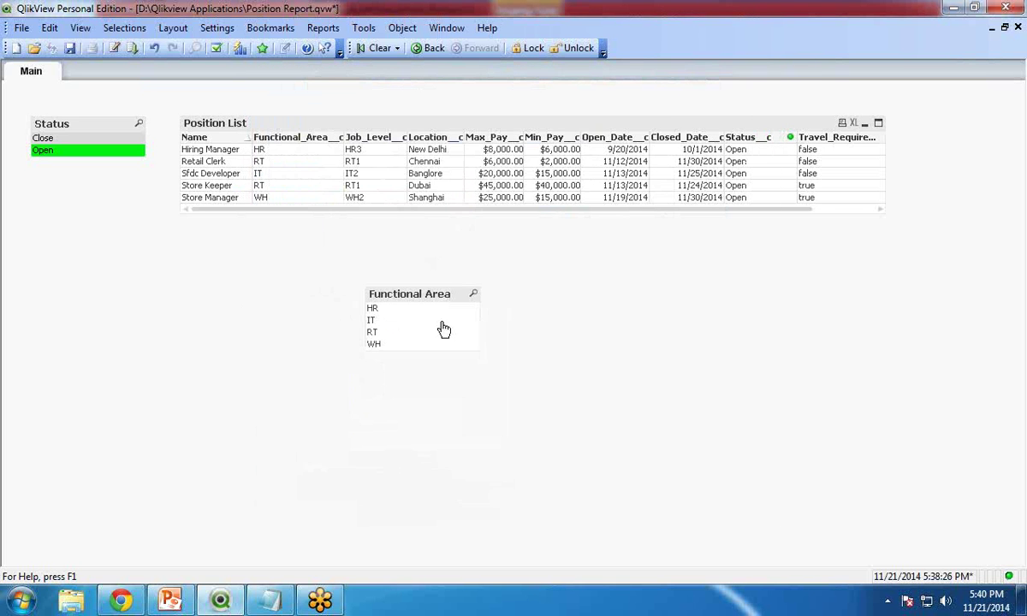
pyautogui.moveTo(393, 293); pyautogui.dragTo(83, 194)
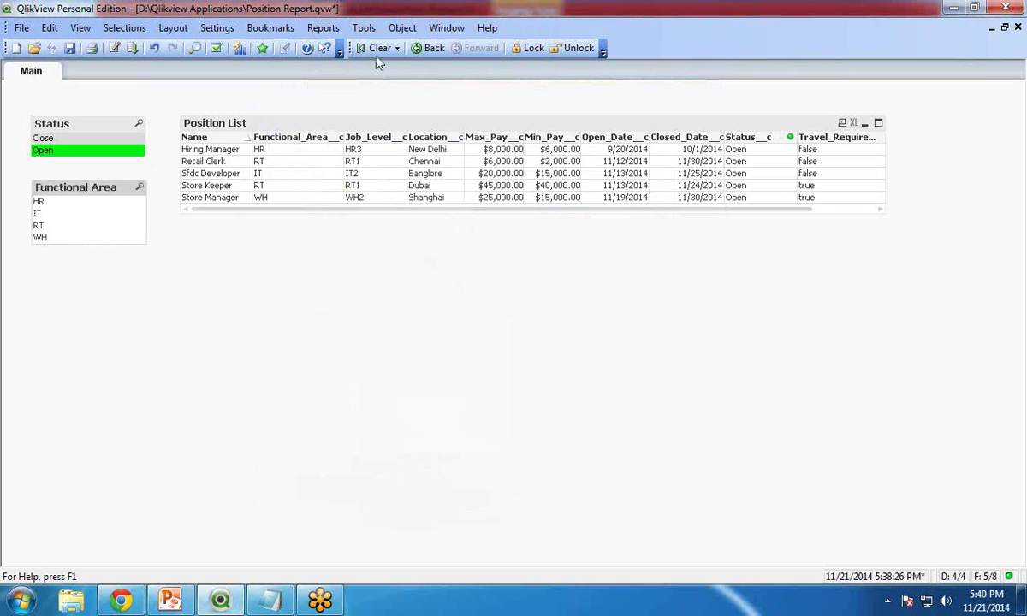
# Clear the selections, recheck the HR query on the PowerPoint slide, and filter the Position List to status Open and functional area HR.
pyautogui.click(377, 48)
pyautogui.hotkey('alt', 'Tab')
pyautogui.moveTo(392, 255); pyautogui.dragTo(480, 251)
pyautogui.hotkey('alt', 'Tab')
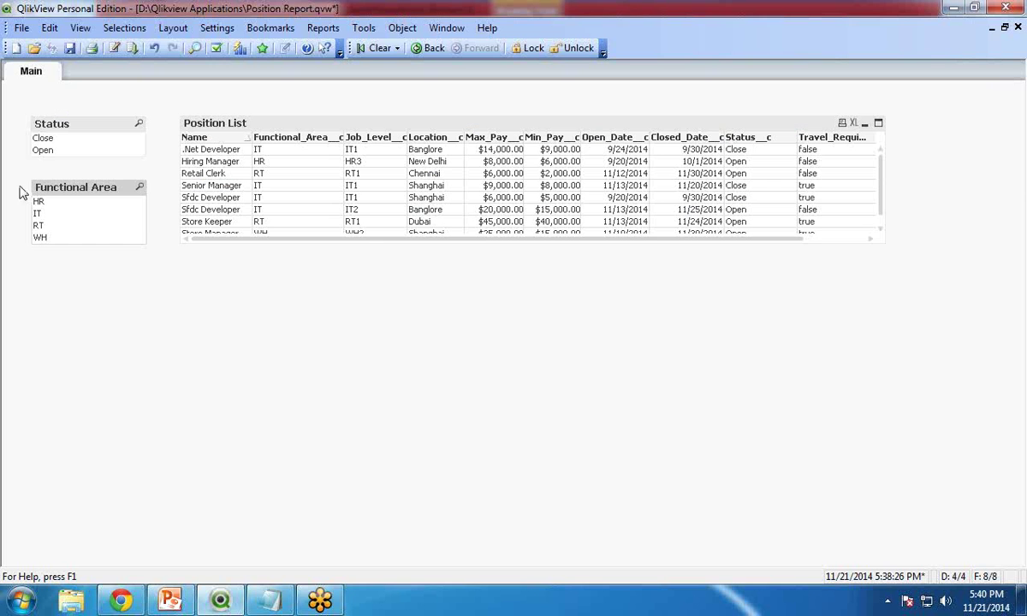
pyautogui.click(43, 153)
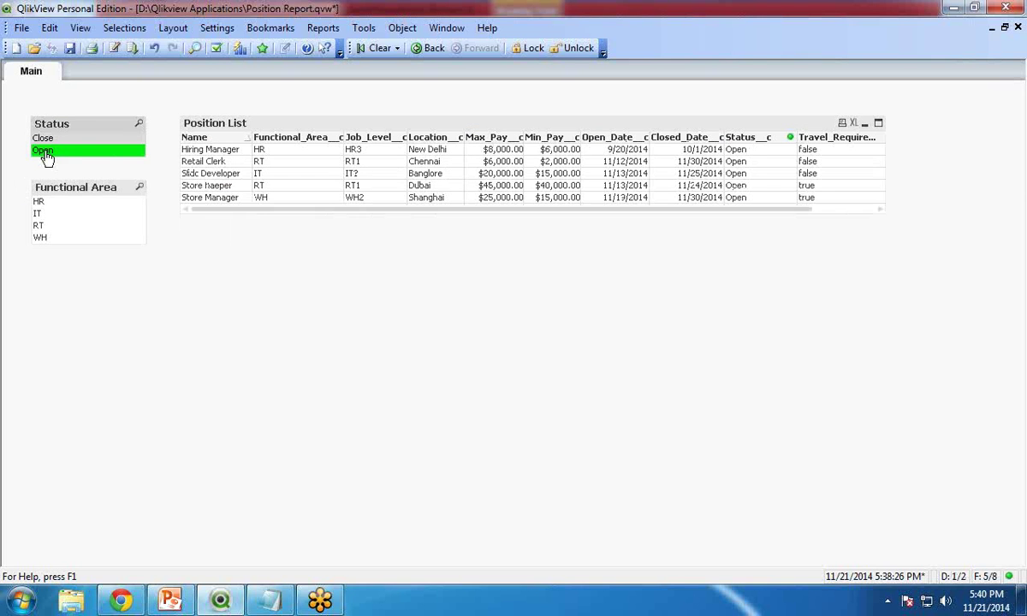
pyautogui.click(39, 203)
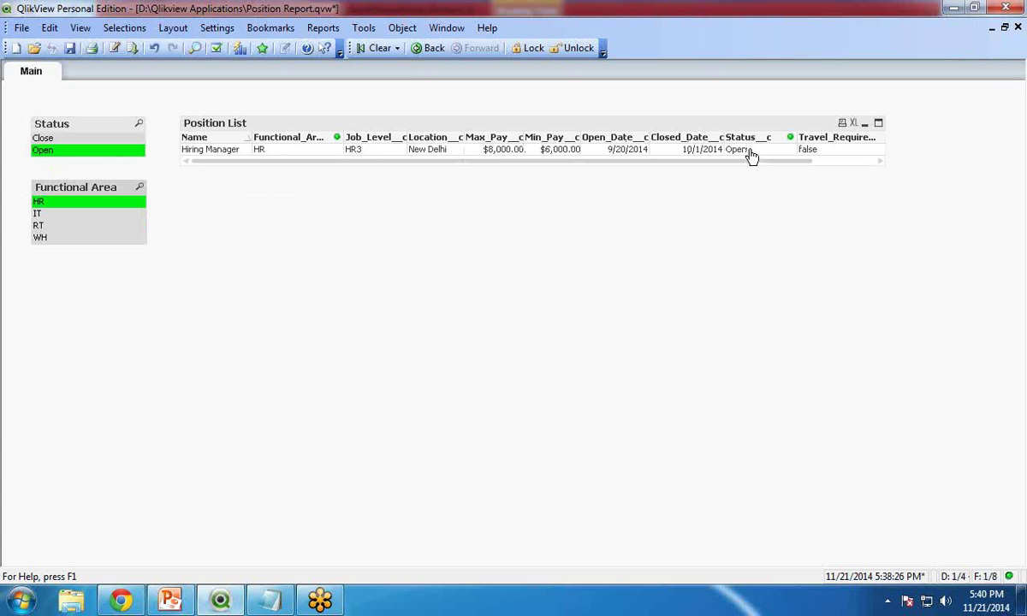
# Clear all selections, highlight the Bangalore Location query on the PowerPoint slide, and return to QlikView.
pyautogui.click(364, 47)
pyautogui.hotkey('alt', 'Tab')
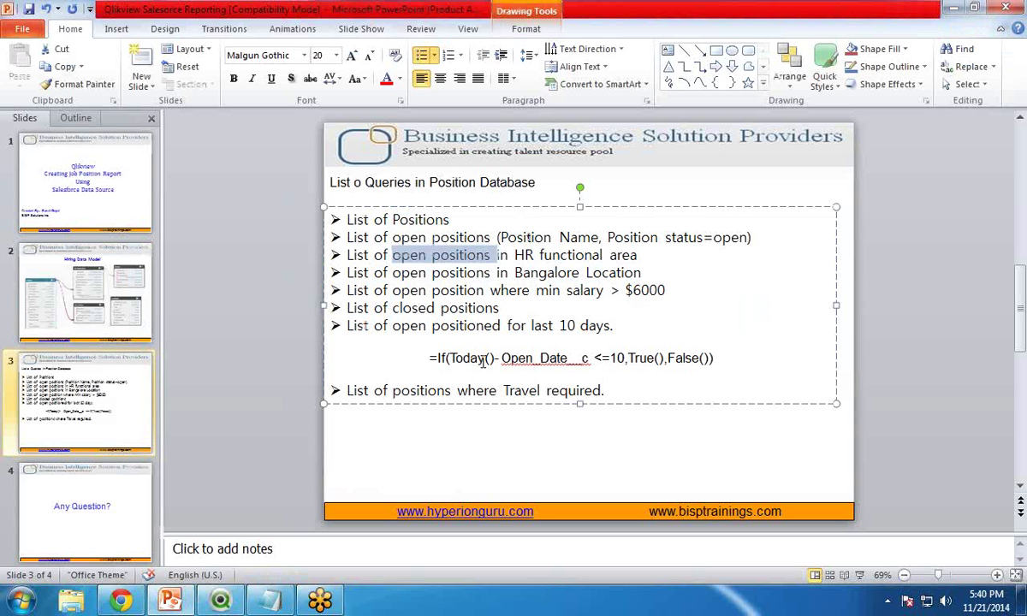
pyautogui.moveTo(349, 272); pyautogui.dragTo(632, 283)
pyautogui.hotkey('alt', 'Tab')
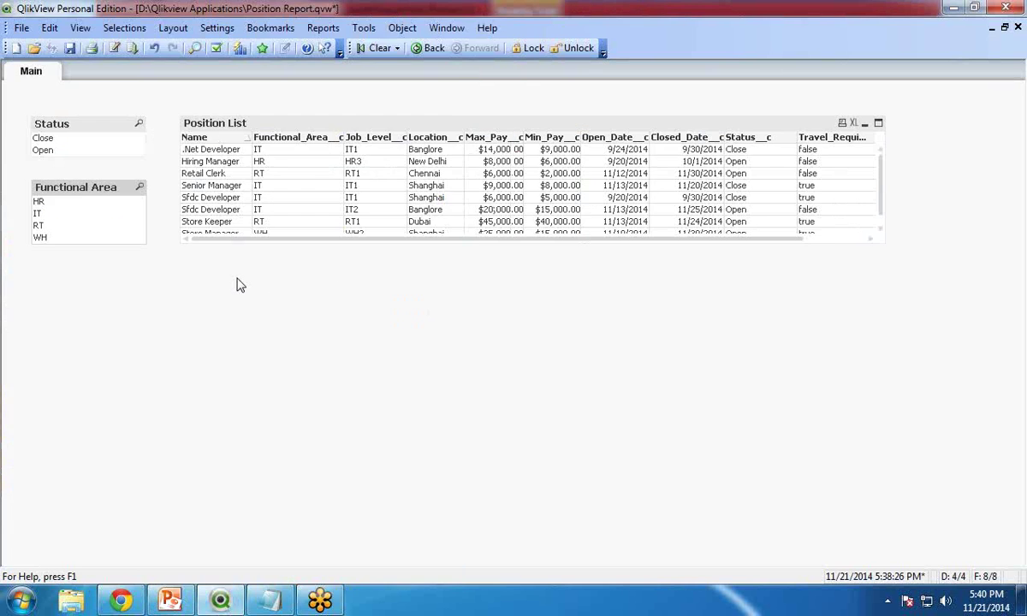
# Create a list box for the Location__c field titled "Location" and place it below the Functional Area list box.
pyautogui.rightClick(239, 282)
pyautogui.moveTo(360, 326)
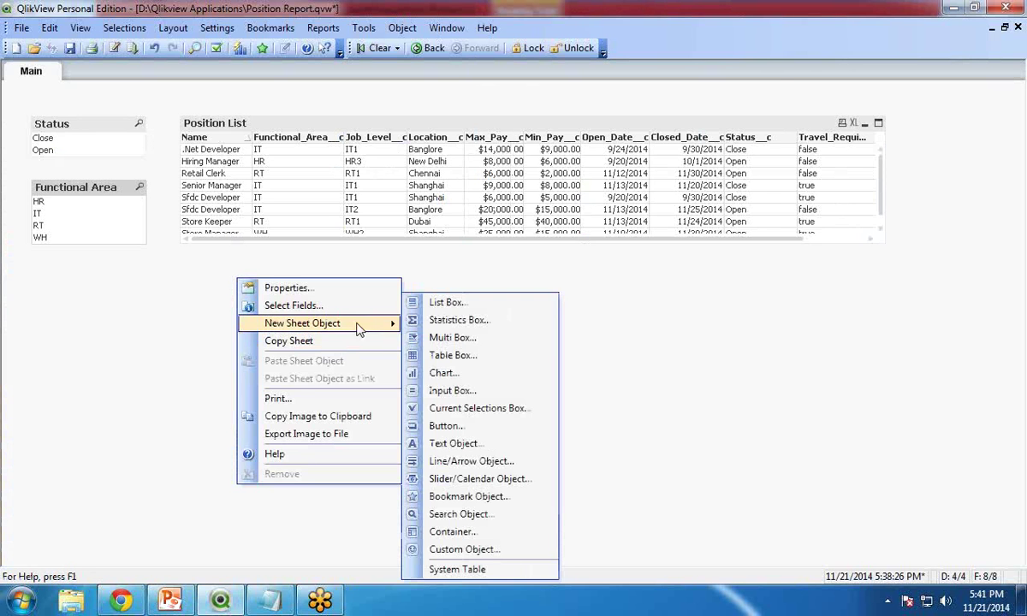
pyautogui.click(494, 298)
pyautogui.click(343, 190)
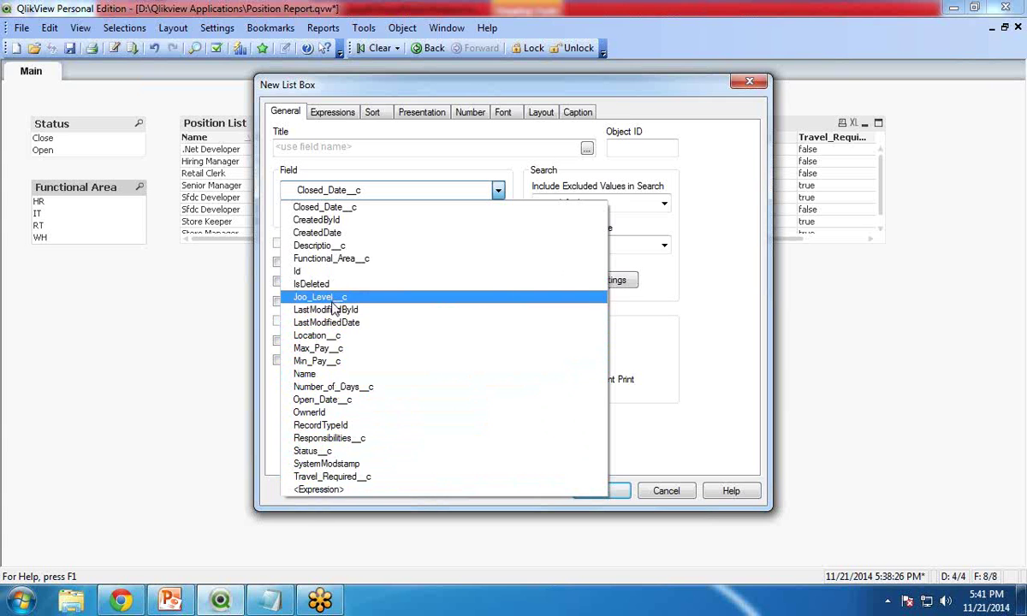
pyautogui.click(325, 335)
pyautogui.click(333, 149)
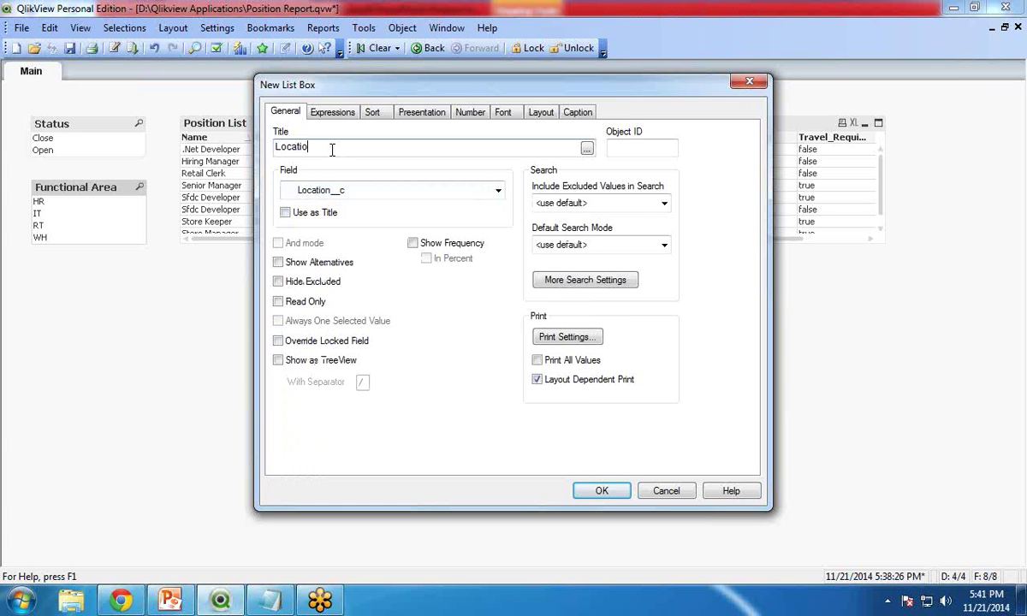
pyautogui.click(601, 495)
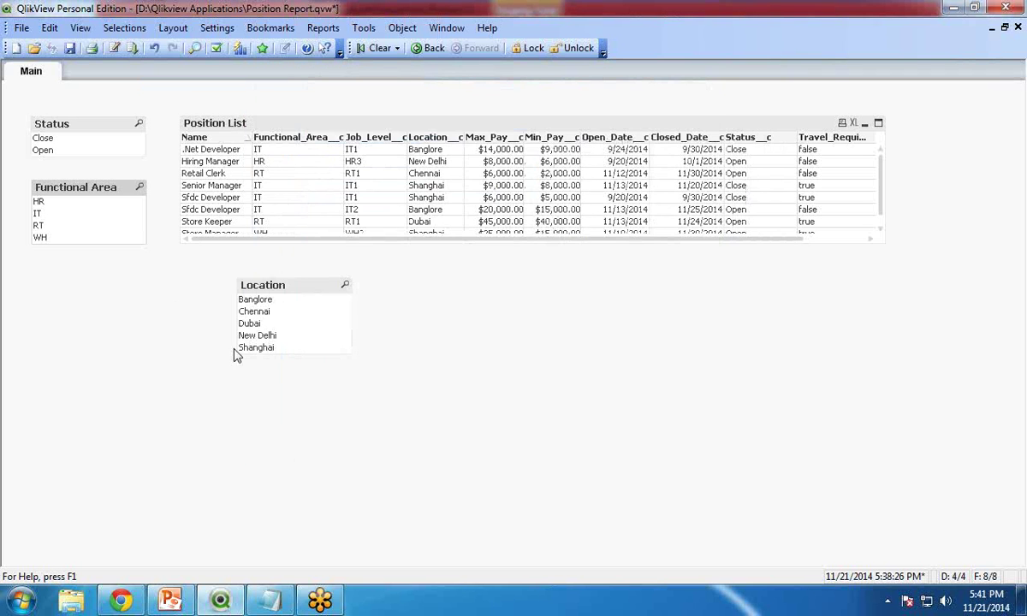
pyautogui.moveTo(302, 290); pyautogui.dragTo(84, 263)
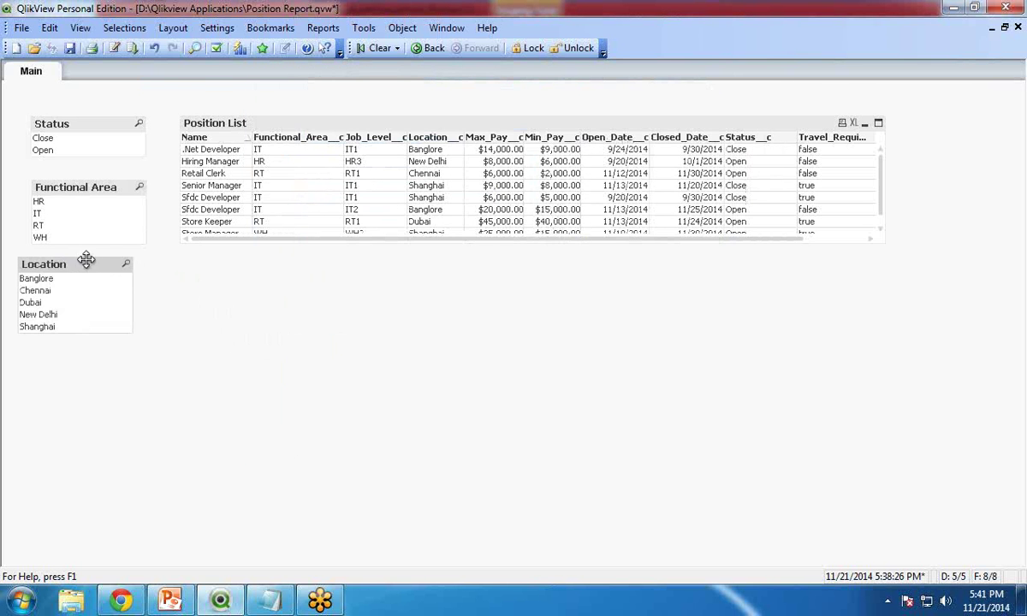
# Review the location and open-status conditions of the Bangalore query on the PowerPoint slide and return to QlikView.
pyautogui.hotkey('alt', 'Tab')
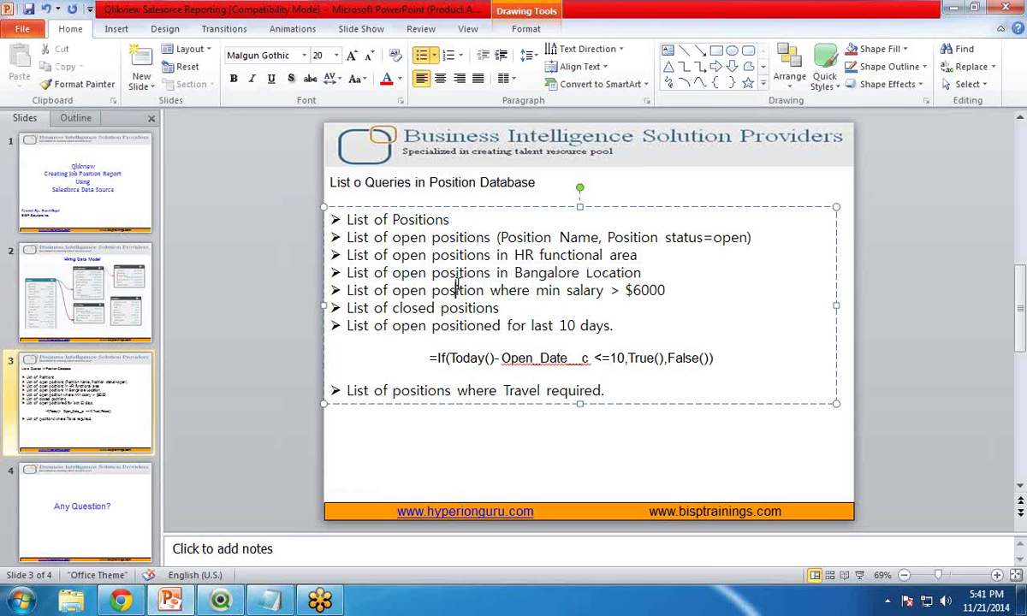
pyautogui.moveTo(515, 272); pyautogui.dragTo(558, 272)
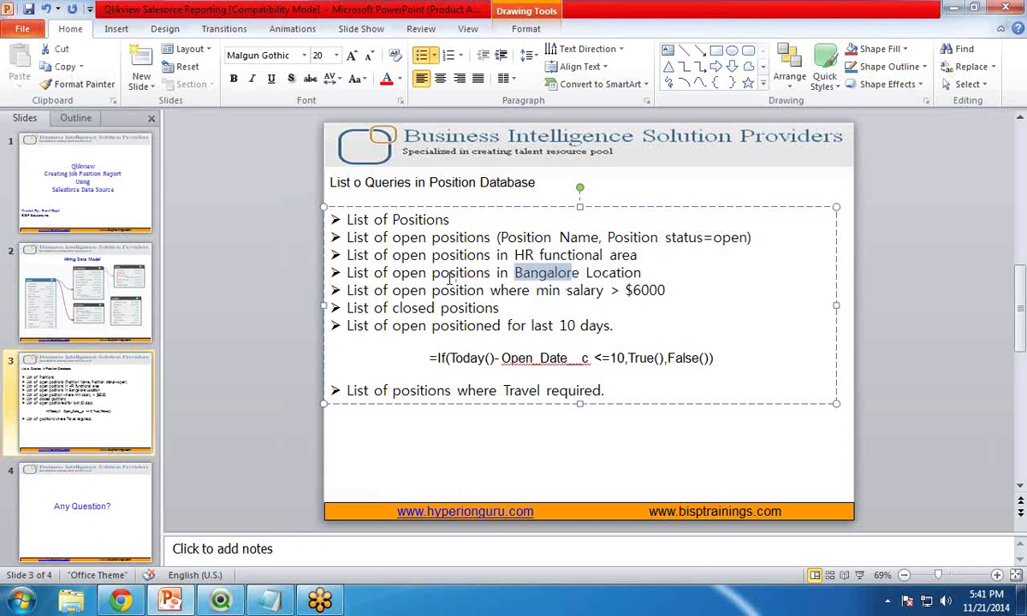
pyautogui.click(512, 274)
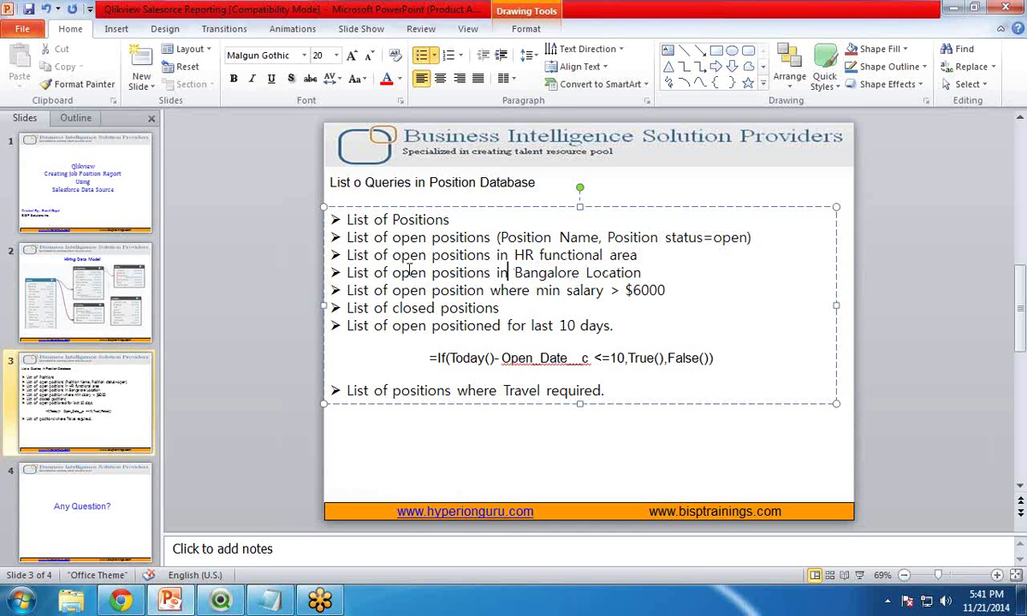
pyautogui.moveTo(374, 272); pyautogui.dragTo(428, 273)
pyautogui.hotkey('alt', 'Tab')
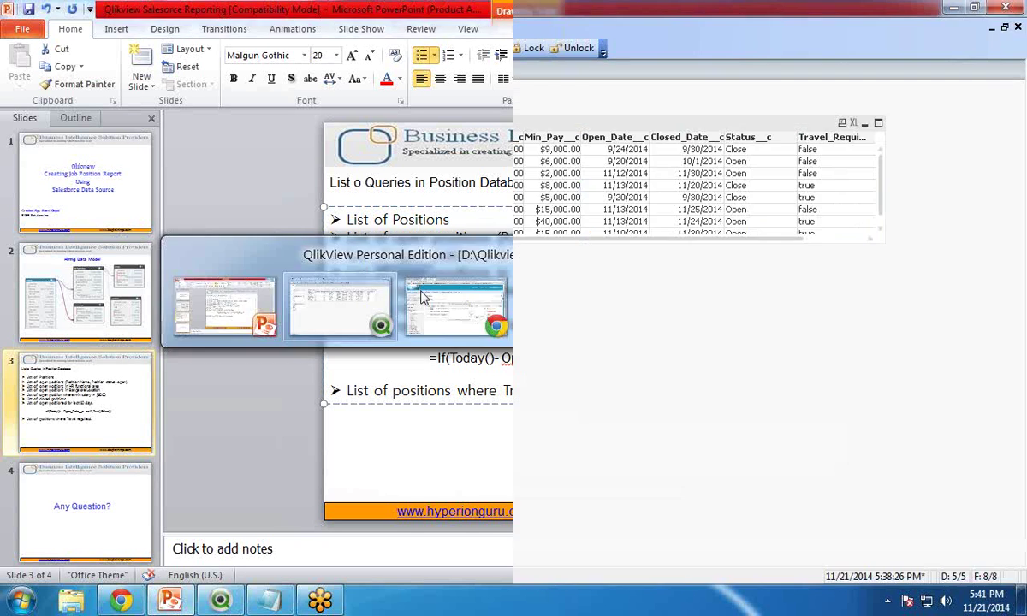
# Filter the Position List to status Open and location Banglore.
pyautogui.click(49, 152)
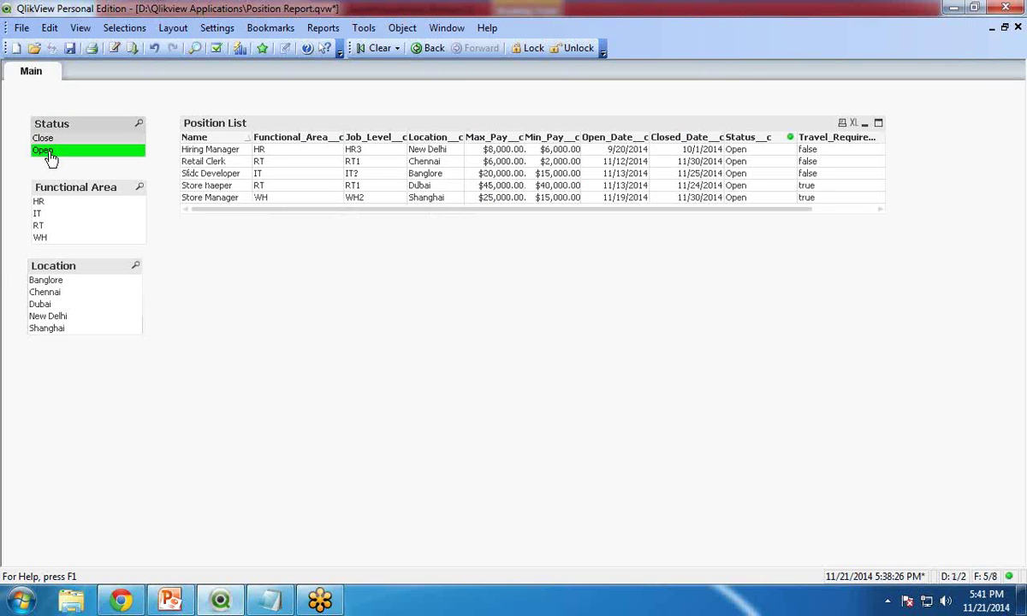
pyautogui.click(44, 280)
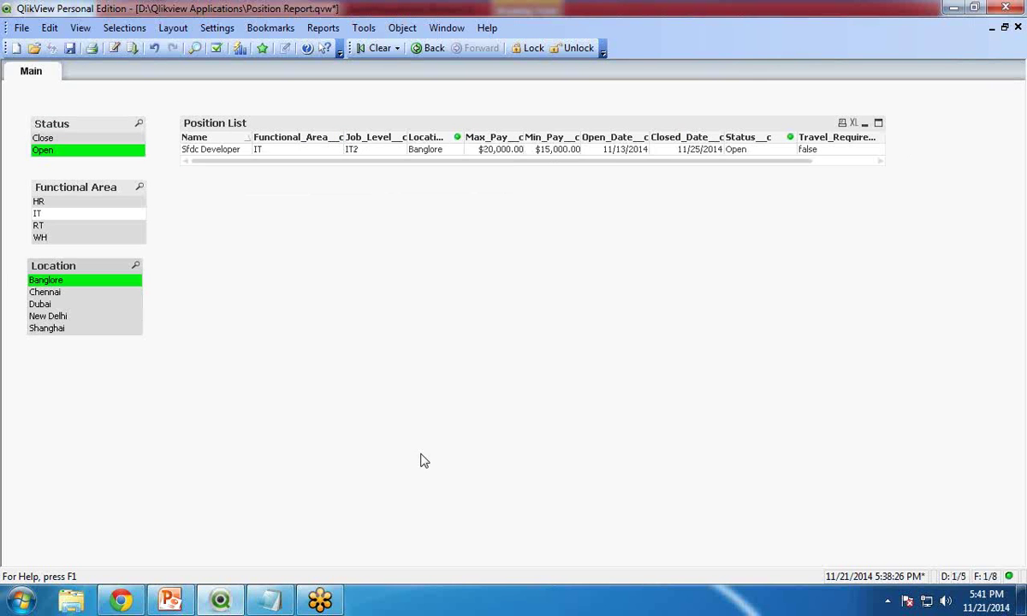
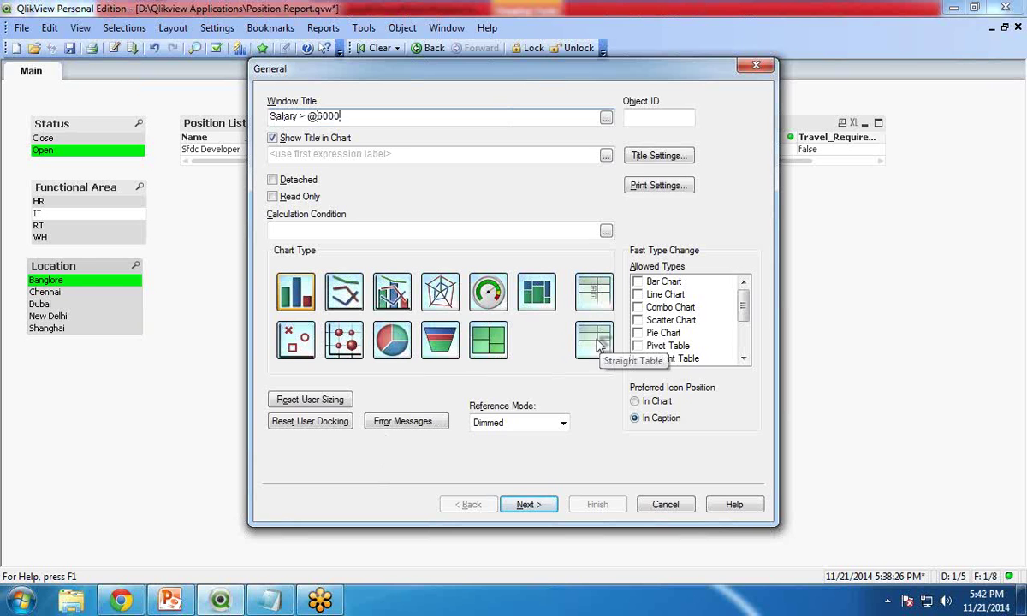
pyautogui.click(593, 341)
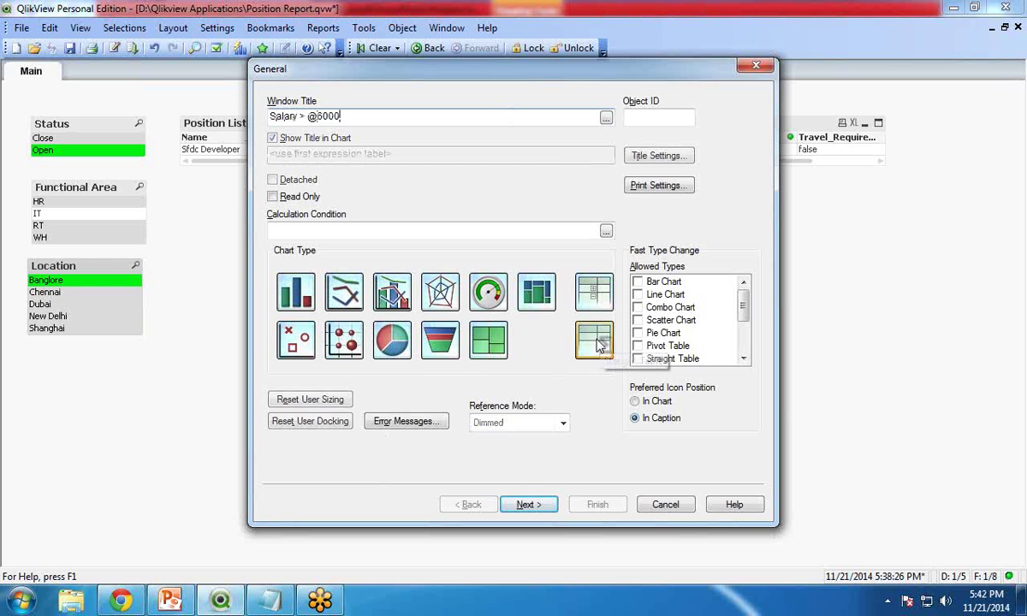
pyautogui.click(527, 505)
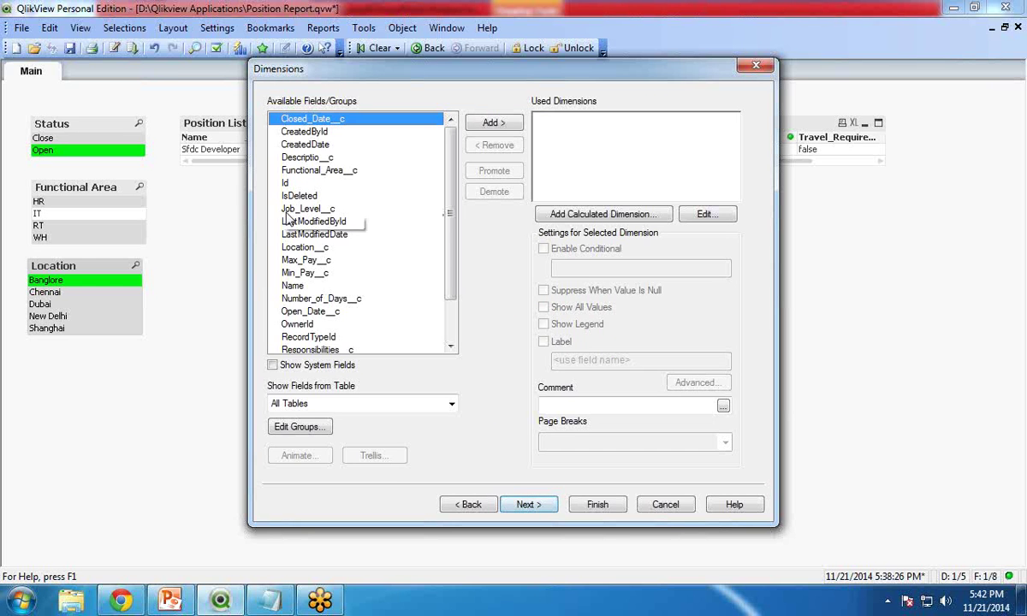
pyautogui.click(293, 285)
pyautogui.click(494, 122)
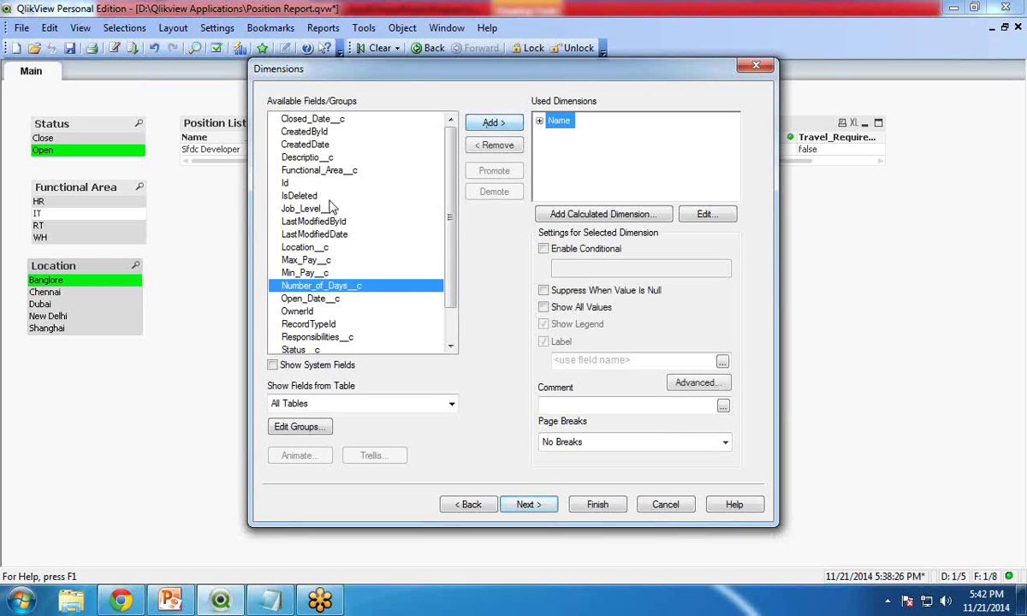
pyautogui.click(317, 170)
pyautogui.click(484, 126)
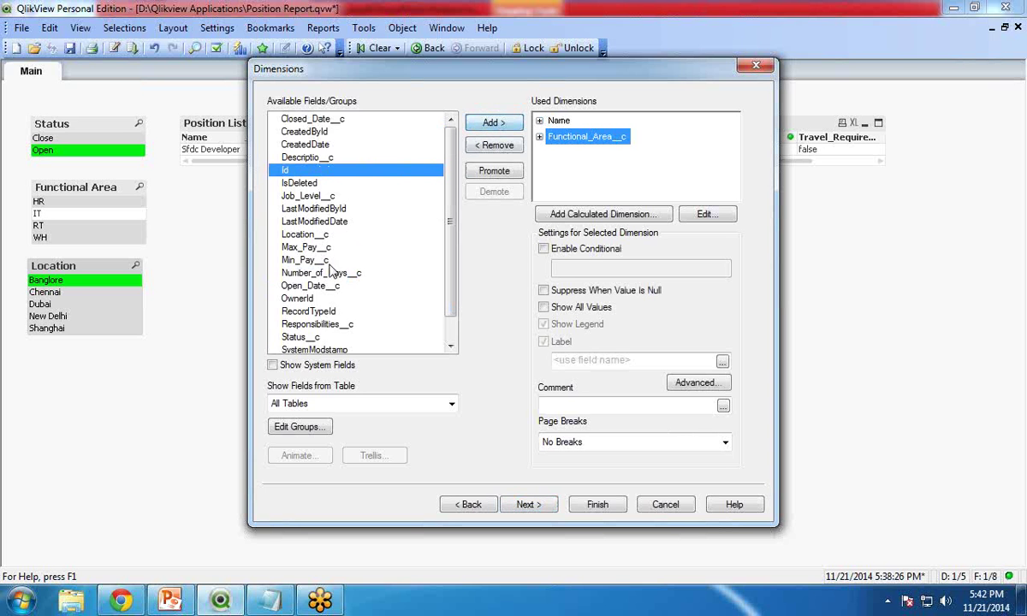
# Recheck the minimum salary query on the PowerPoint slide and add Max_Pay__c, Min_Pay__c and Status__c as dimensions in QlikView.
pyautogui.hotkey('alt', 'Tab')
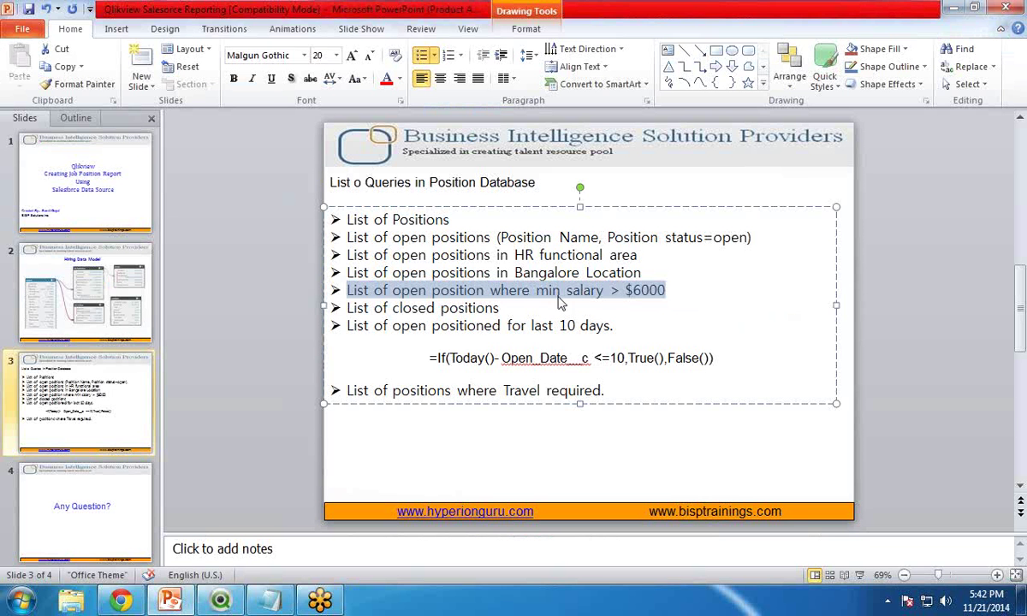
pyautogui.hotkey('alt', 'Tab')
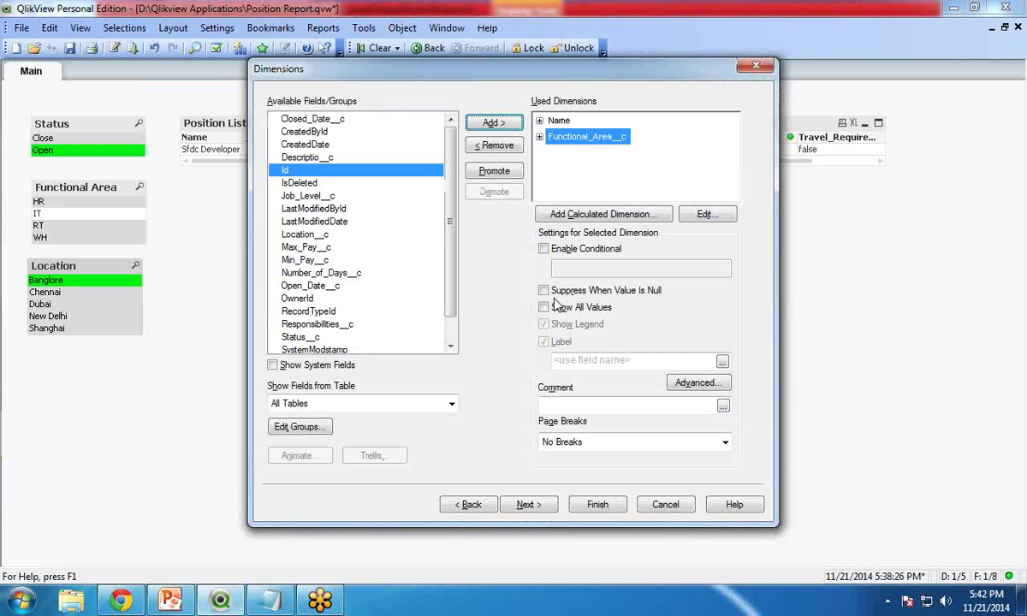
pyautogui.click(296, 246)
pyautogui.click(492, 122)
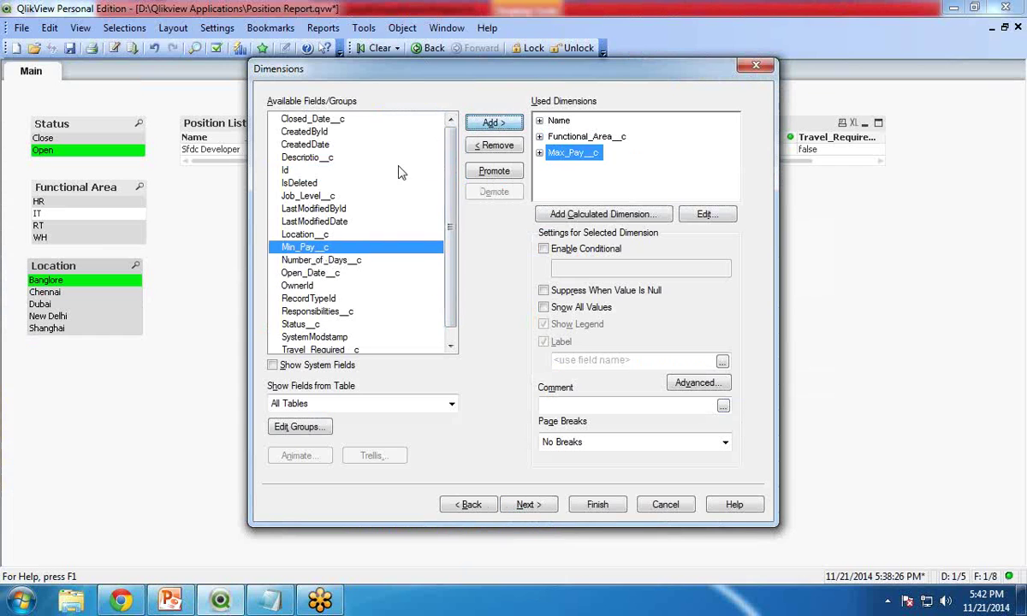
pyautogui.click(492, 122)
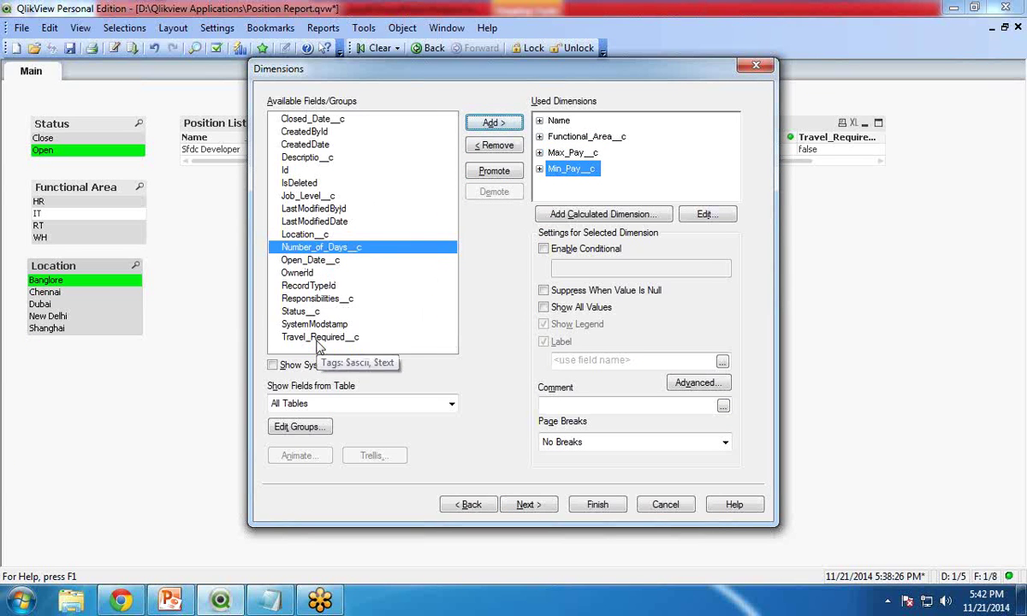
pyautogui.click(310, 312)
pyautogui.click(494, 122)
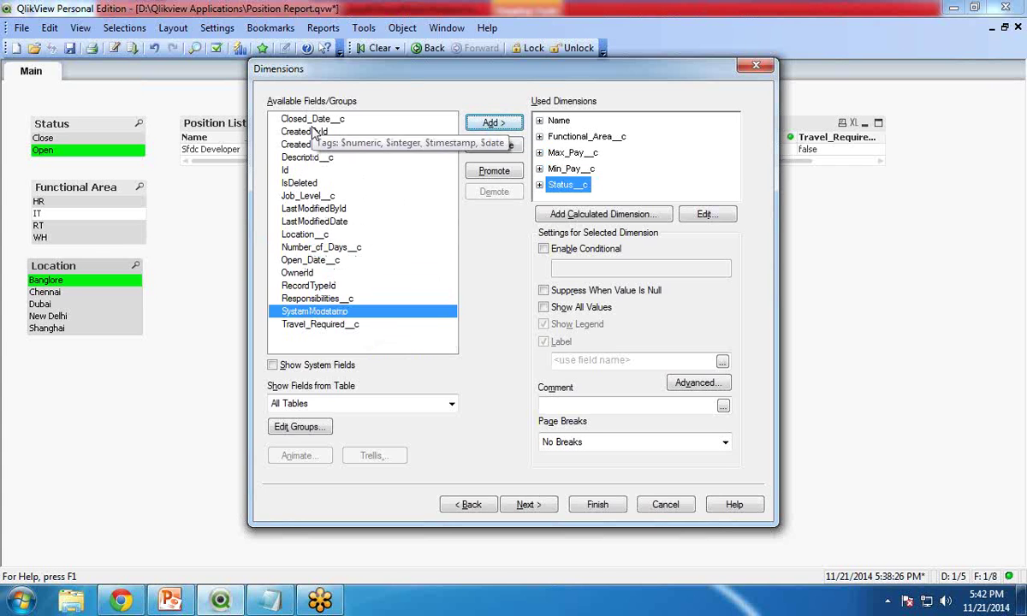
# Add Open_Date__c and Closed_Date__c to the chart's used dimensions.
pyautogui.click(297, 247)
pyautogui.click(390, 260)
pyautogui.click(494, 122)
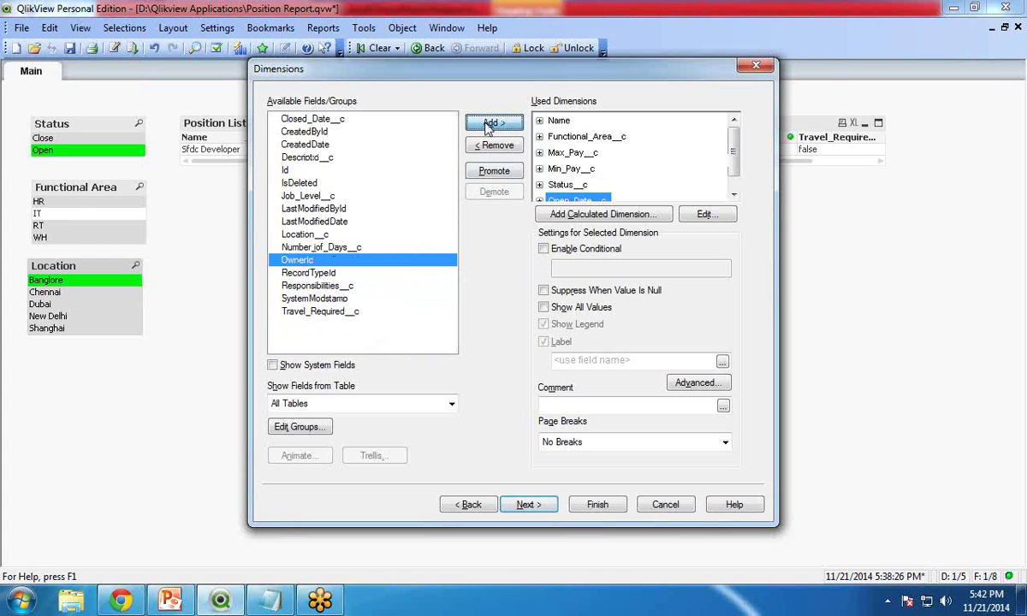
pyautogui.click(338, 119)
pyautogui.click(494, 123)
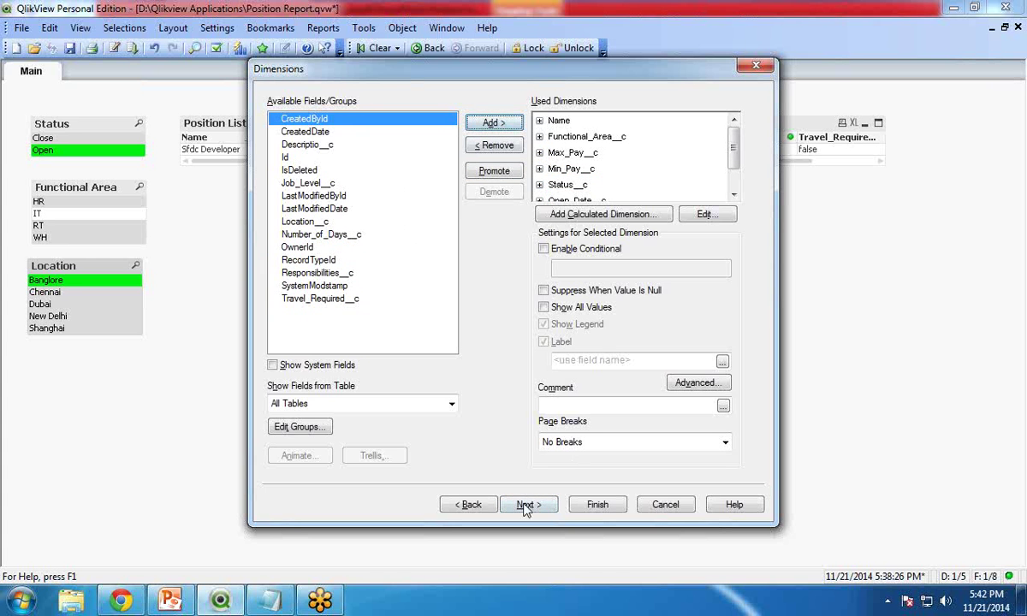
# Recheck the salary condition on the PowerPoint slide and define the chart expression =Min_Pay__c>6000 in QlikView.
pyautogui.click(526, 505)
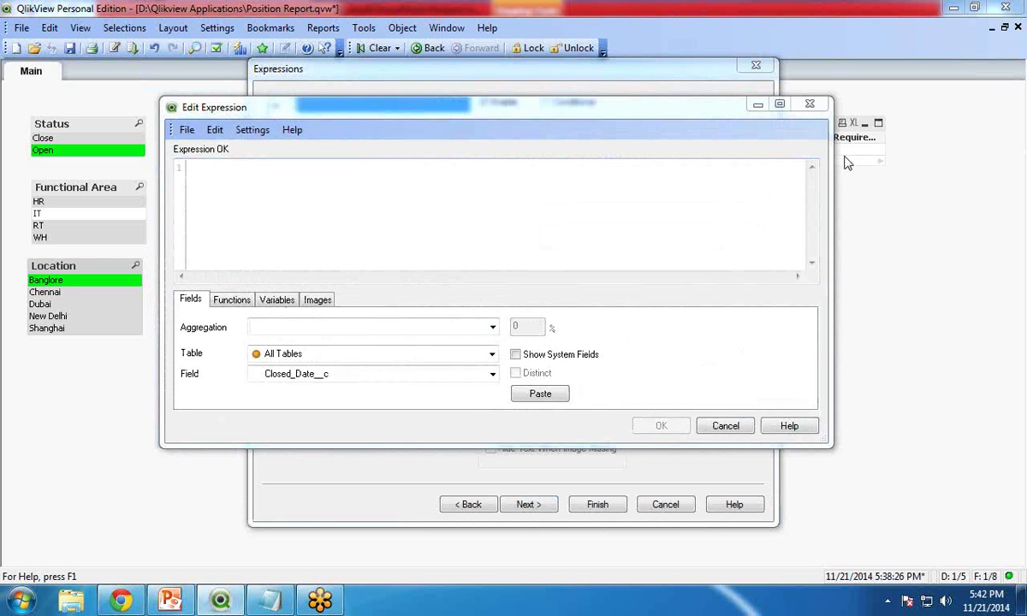
pyautogui.click(171, 600)
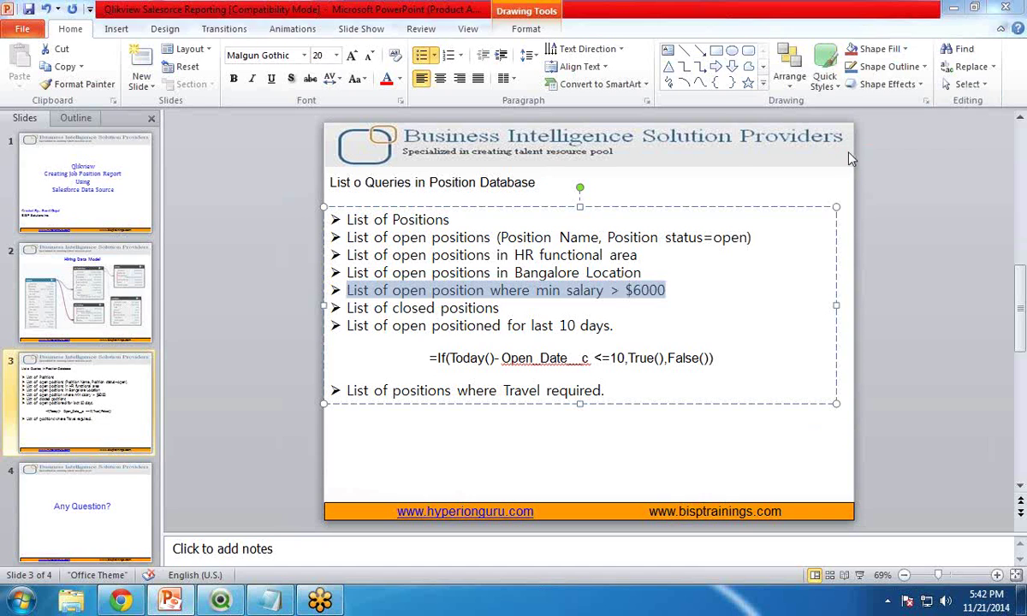
pyautogui.hotkey('alt', 'Tab')
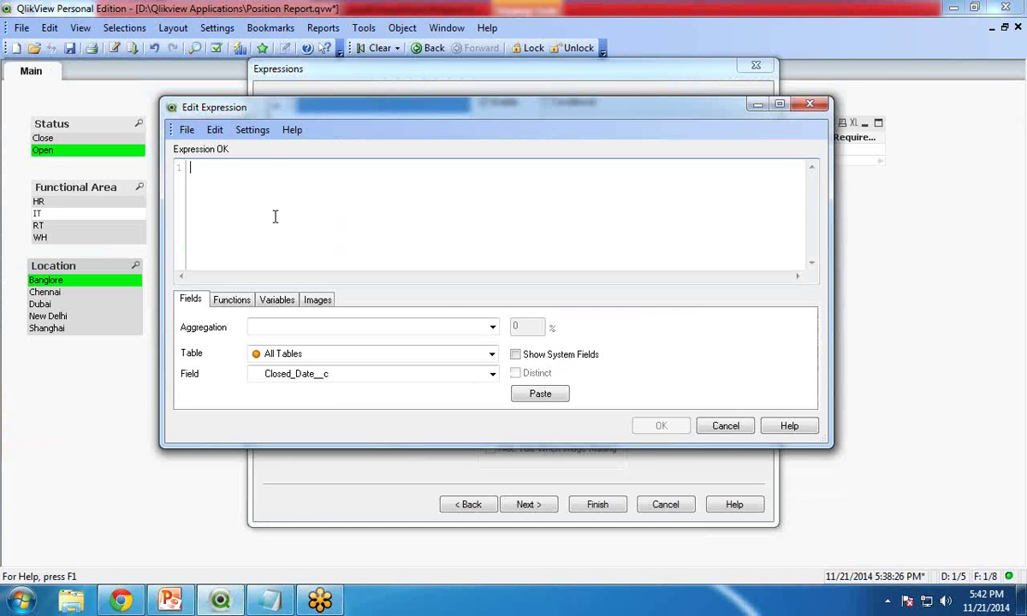
pyautogui.write('=Min_Pay__c>6000')
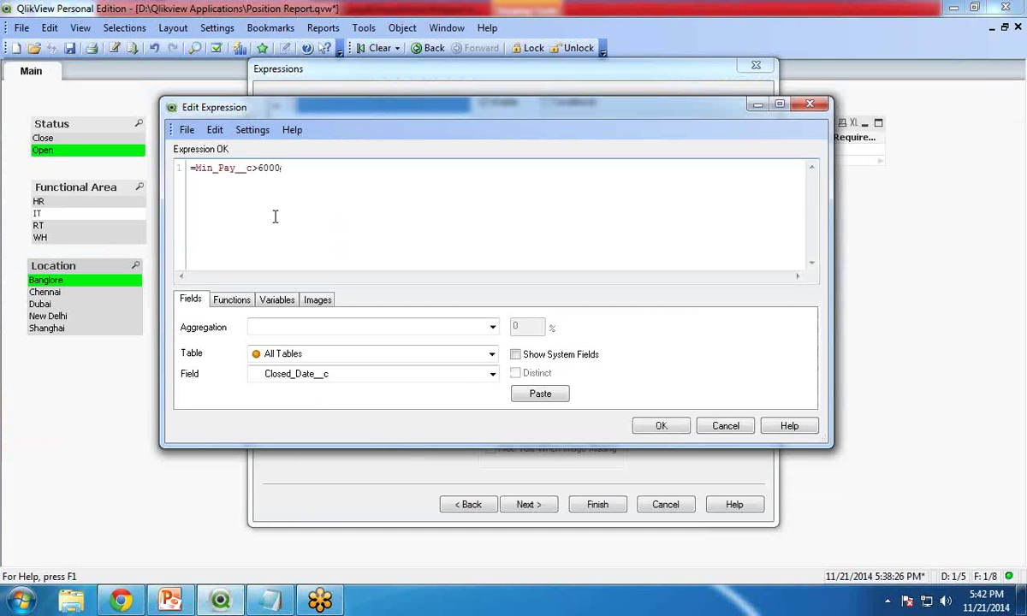
pyautogui.click(661, 427)
# Label the expression "Min Sal", set its total mode to No Totals, and finish the chart.
pyautogui.click(592, 157)
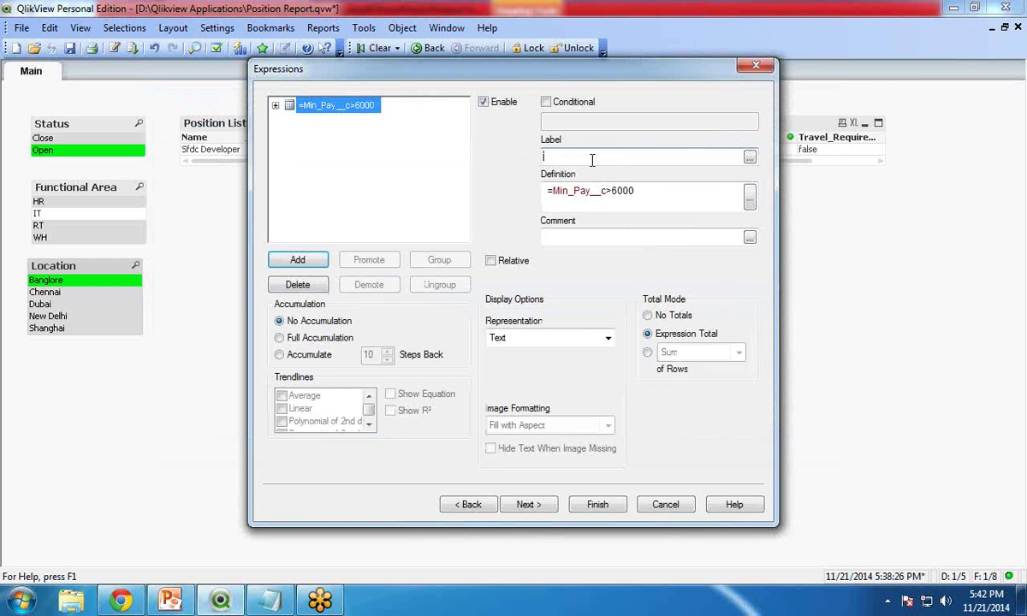
pyautogui.write('Min Sal')
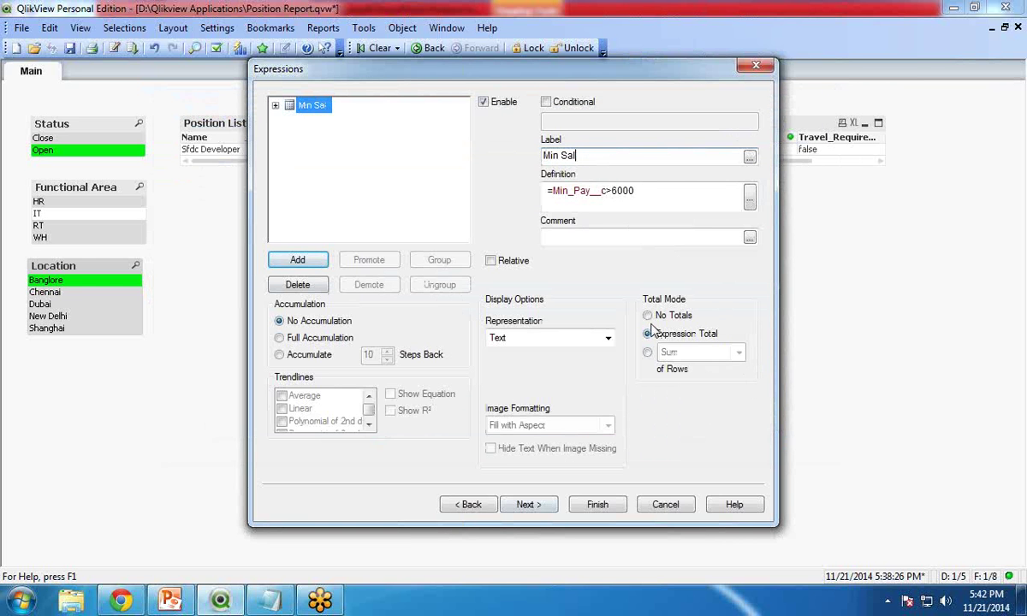
pyautogui.click(648, 316)
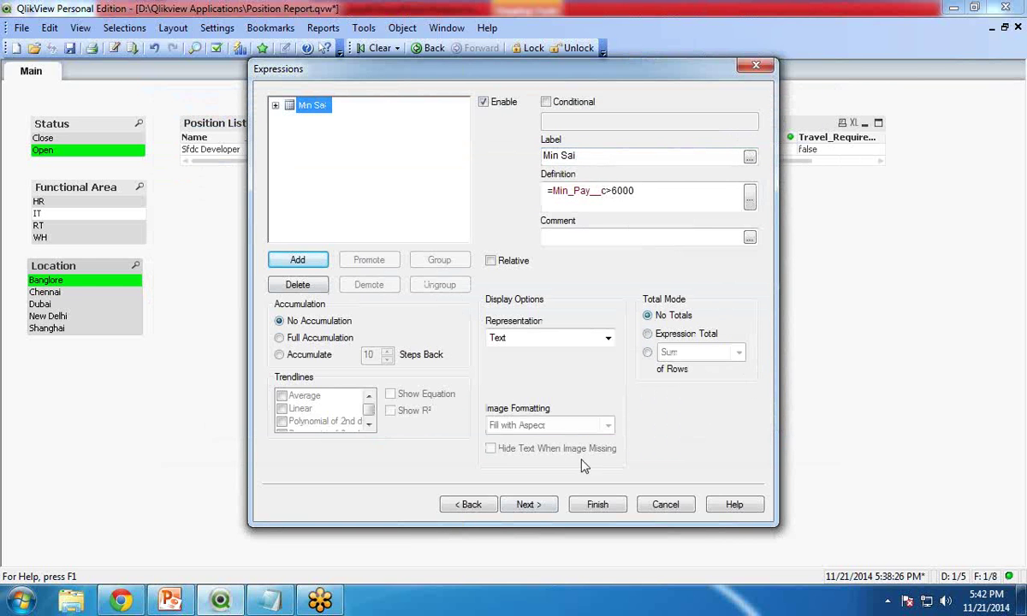
pyautogui.click(591, 506)
# Clear all selections and place the Salary table below the Position List so the two tables do not overlap.
pyautogui.moveTo(482, 255); pyautogui.dragTo(410, 219)
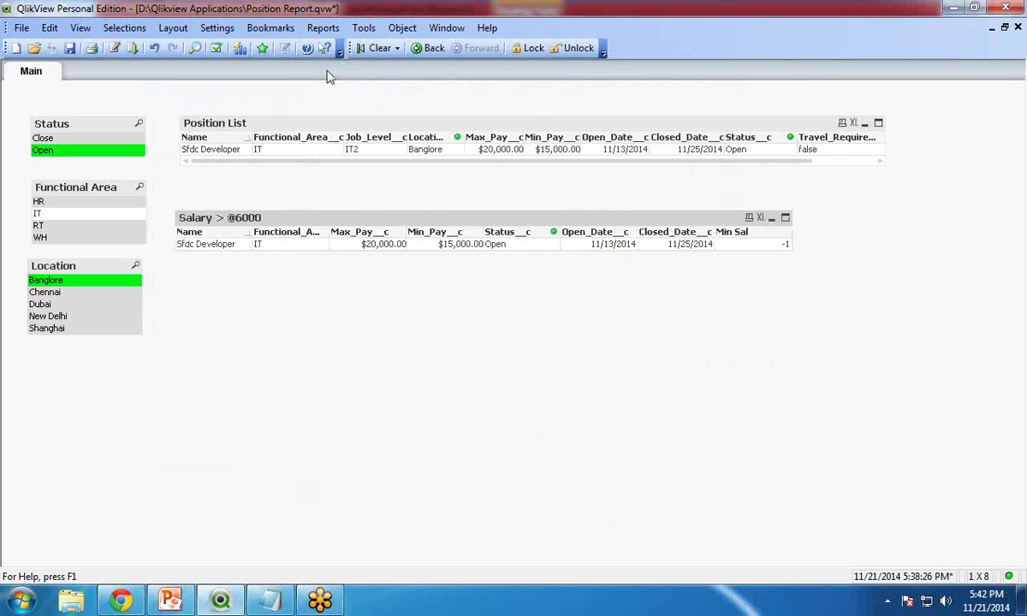
pyautogui.click(377, 48)
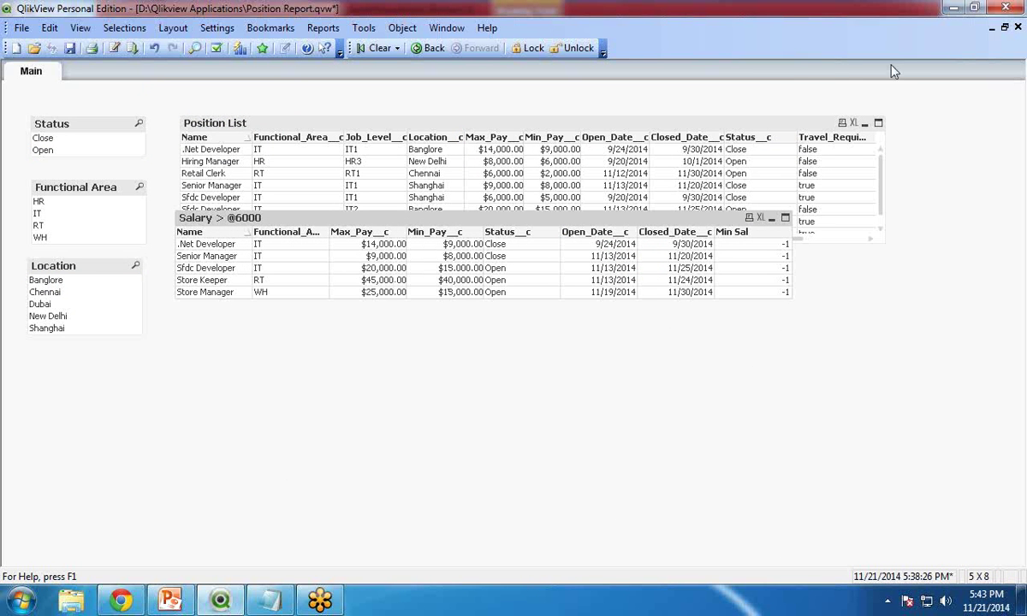
pyautogui.moveTo(531, 216); pyautogui.dragTo(535, 273)
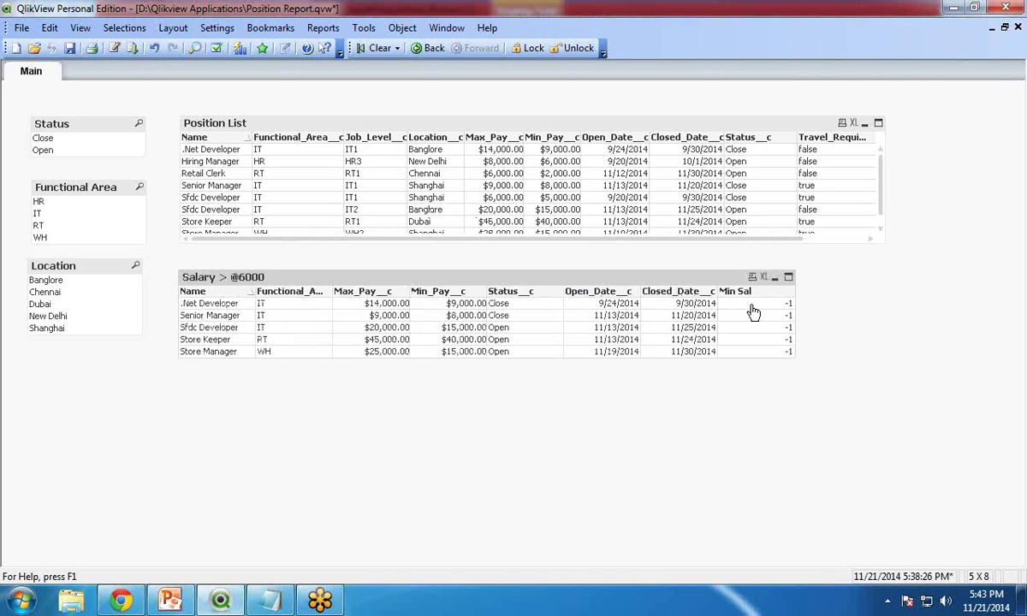
# Hide the Min Sal column of the Salary table in its presentation settings and move the table slightly closer to the Position List.
pyautogui.rightClick(388, 283)
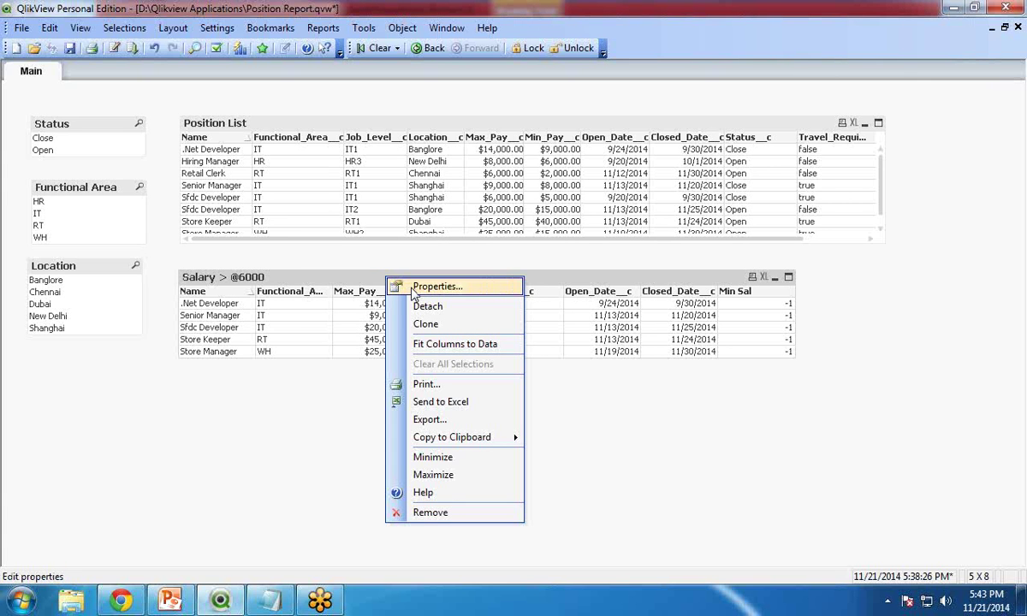
pyautogui.rightClick(255, 259)
pyautogui.click(358, 286)
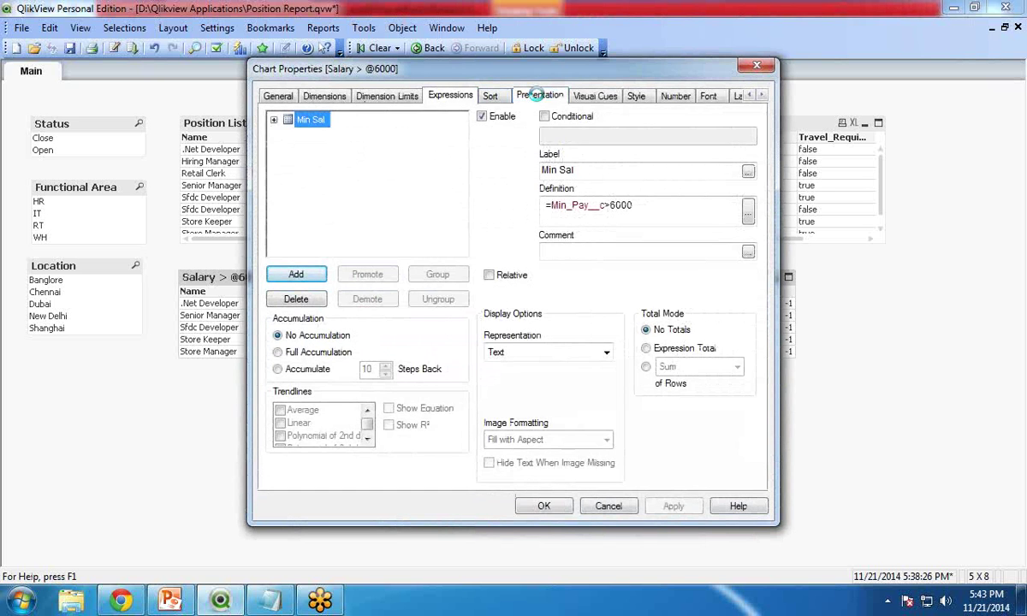
pyautogui.click(538, 95)
pyautogui.scroll(-1, 385, 162)
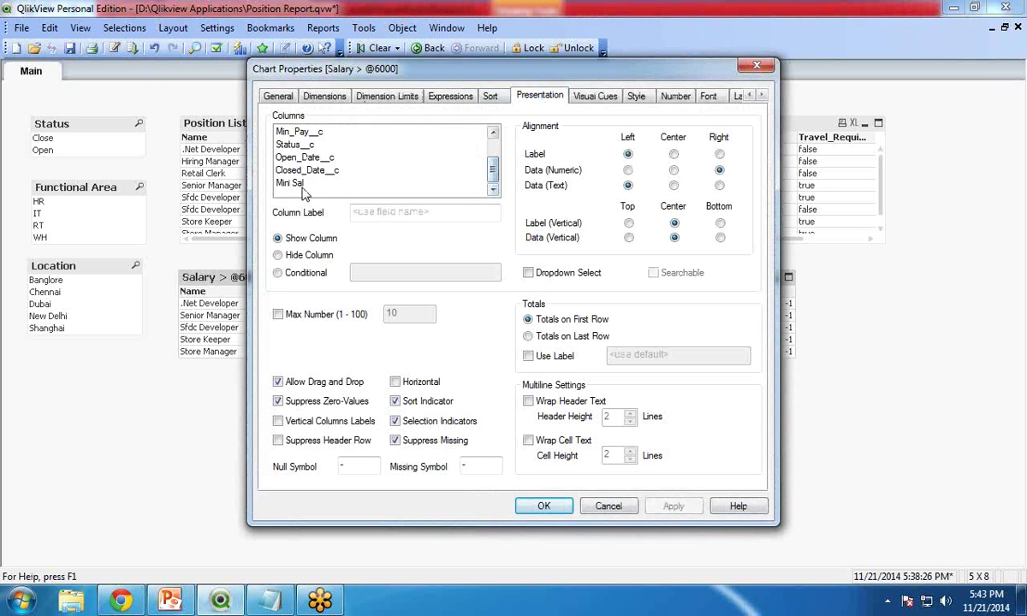
pyautogui.click(295, 184)
pyautogui.click(277, 255)
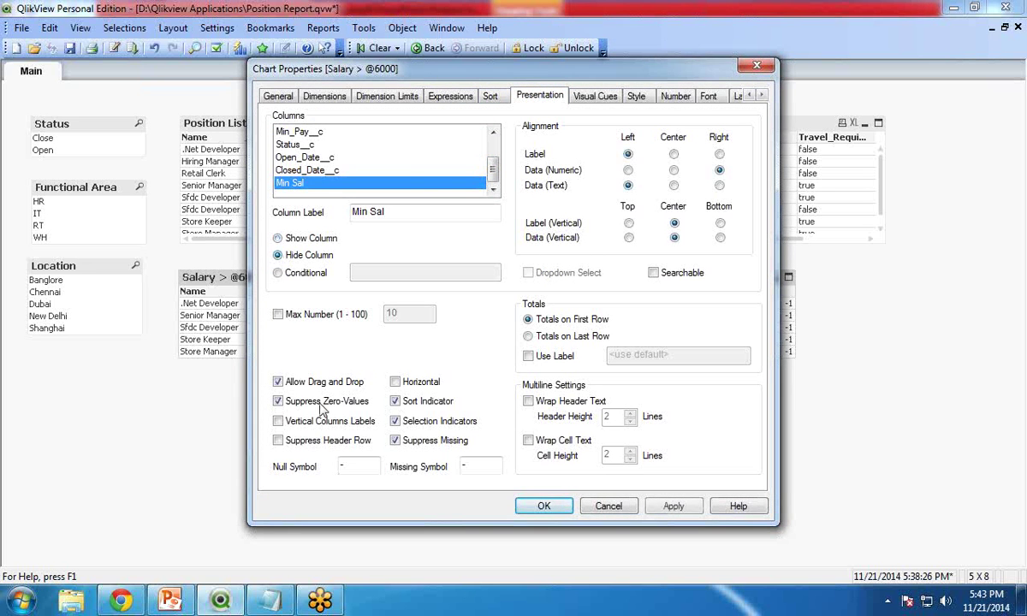
pyautogui.click(539, 507)
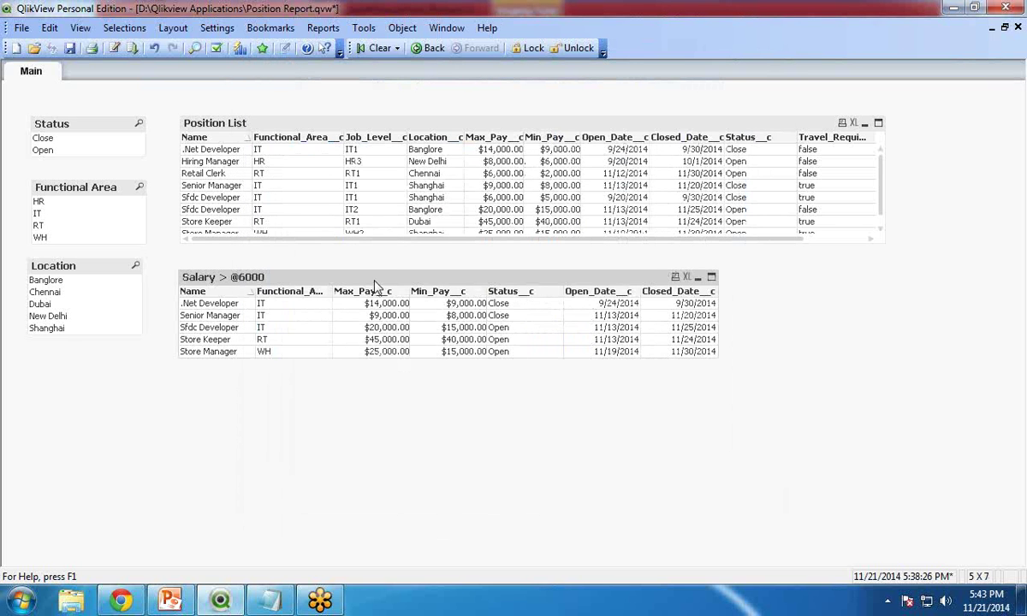
pyautogui.moveTo(374, 282); pyautogui.dragTo(379, 269)
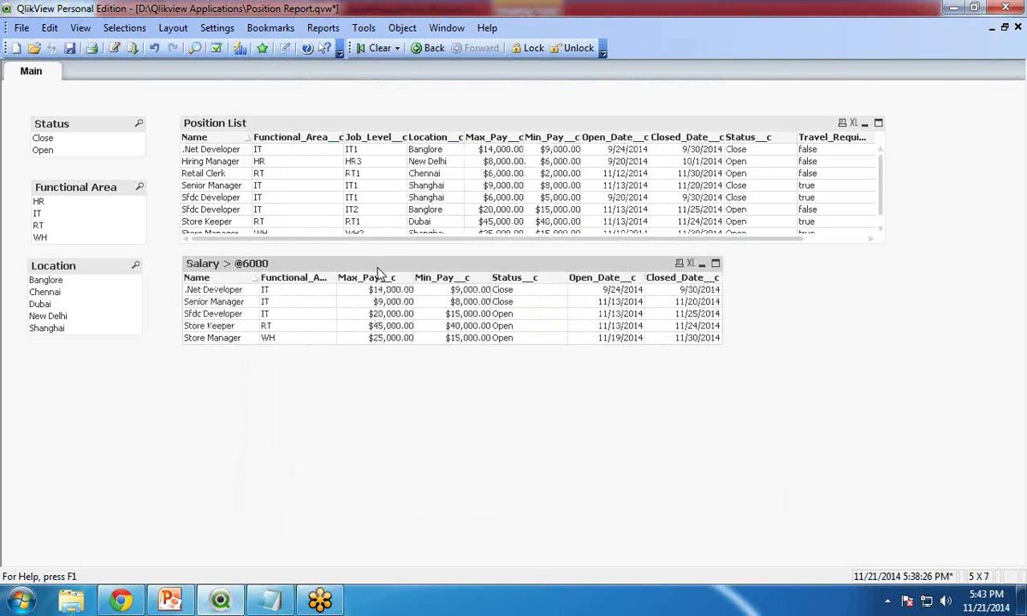
# Highlight the closed positions query on the PowerPoint slide and filter the QlikView tables to status Close.
pyautogui.click(170, 601)
pyautogui.moveTo(348, 308); pyautogui.dragTo(500, 310)
pyautogui.hotkey('alt', 'Tab')
pyautogui.click(48, 141)
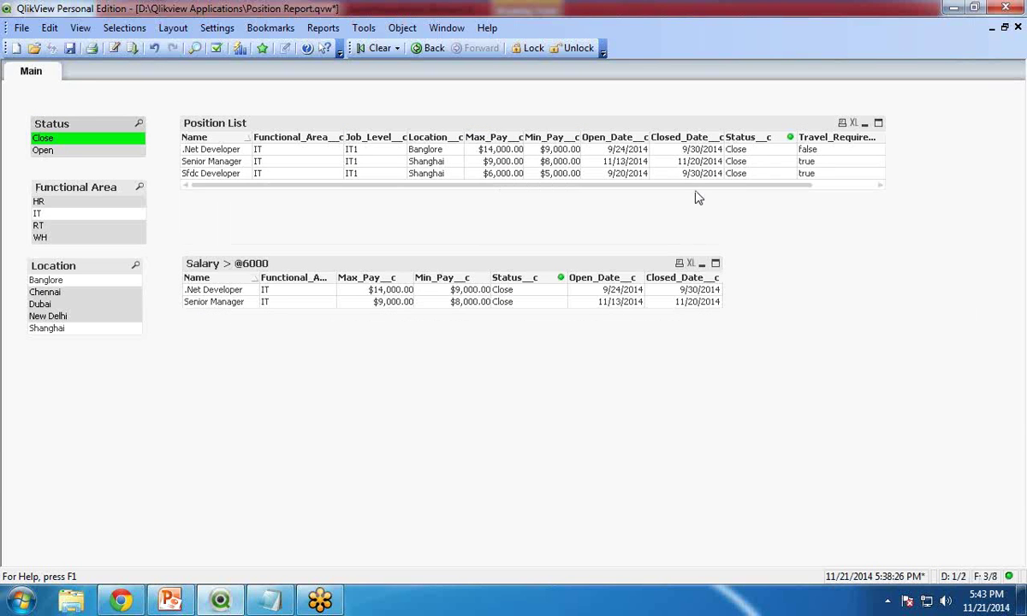
pyautogui.click(653, 183)
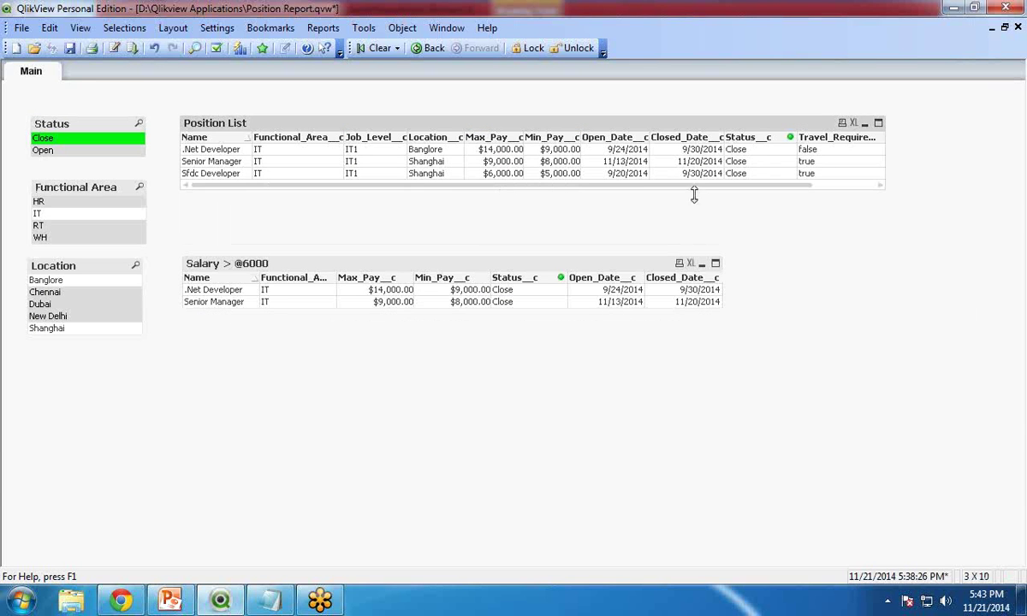
# Clear all selections in QlikView and highlight the travel-required query on the PowerPoint slide, deselecting it after review.
pyautogui.click(381, 50)
pyautogui.hotkey('alt', 'Tab')
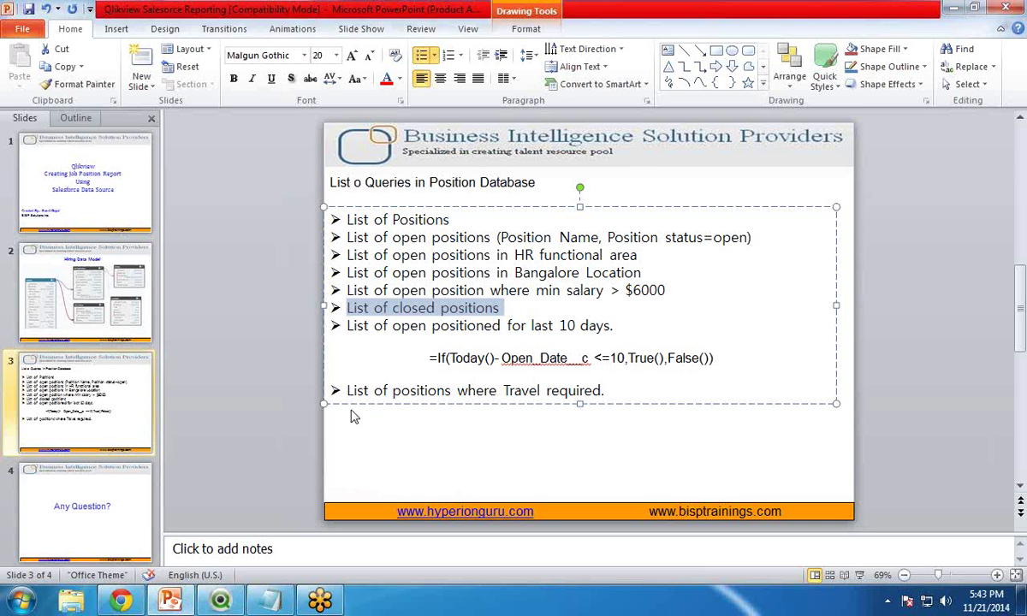
pyautogui.moveTo(348, 391); pyautogui.dragTo(590, 391)
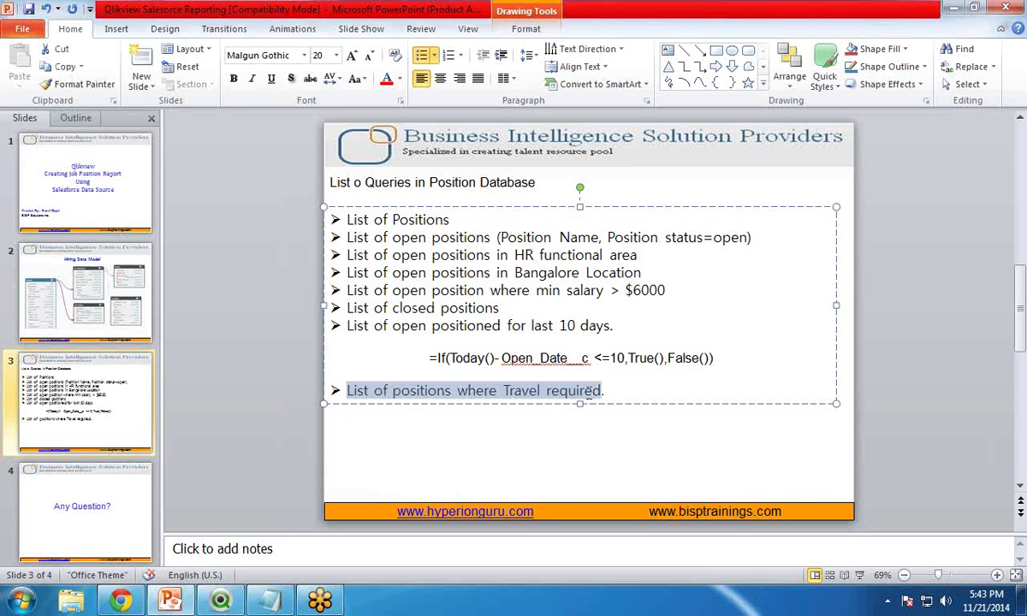
pyautogui.click(516, 464)
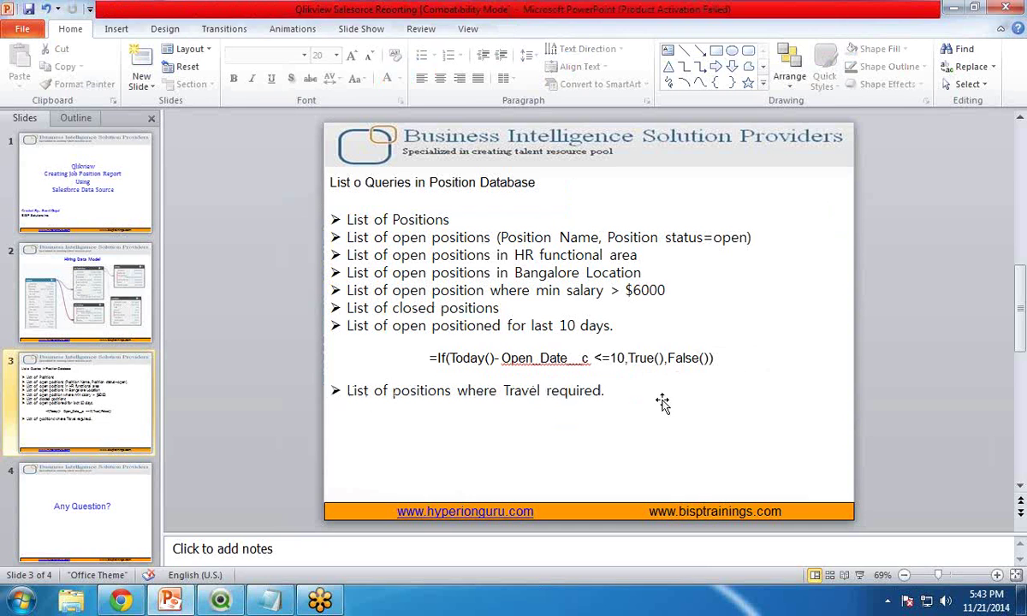
# In QlikView, add a list box for Travel_Required__c titled Travel Required and place it below the Location list.
pyautogui.hotkey('alt', 'Tab')
pyautogui.rightClick(186, 417)
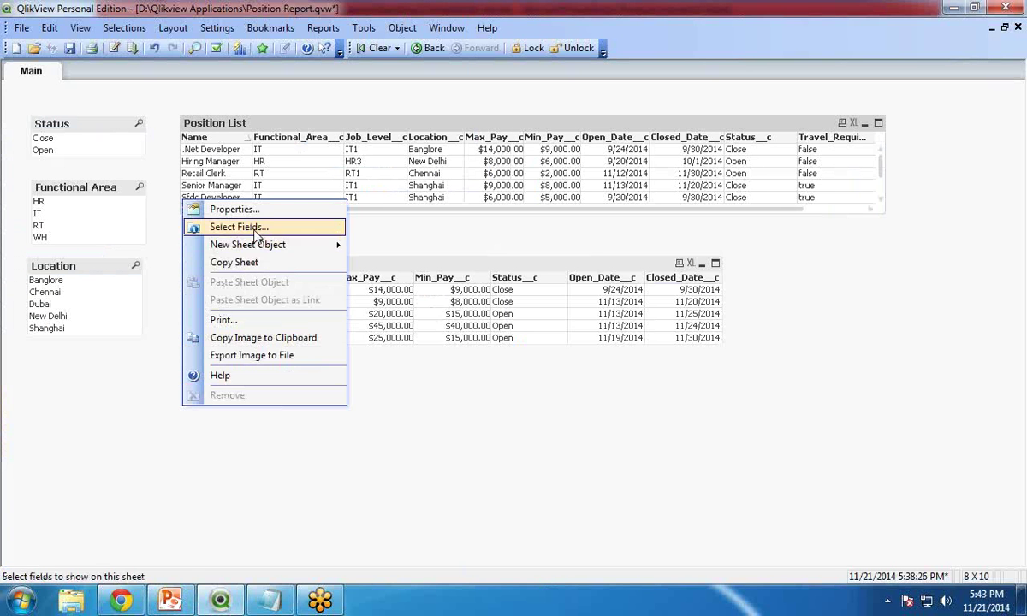
pyautogui.moveTo(291, 245)
pyautogui.click(391, 248)
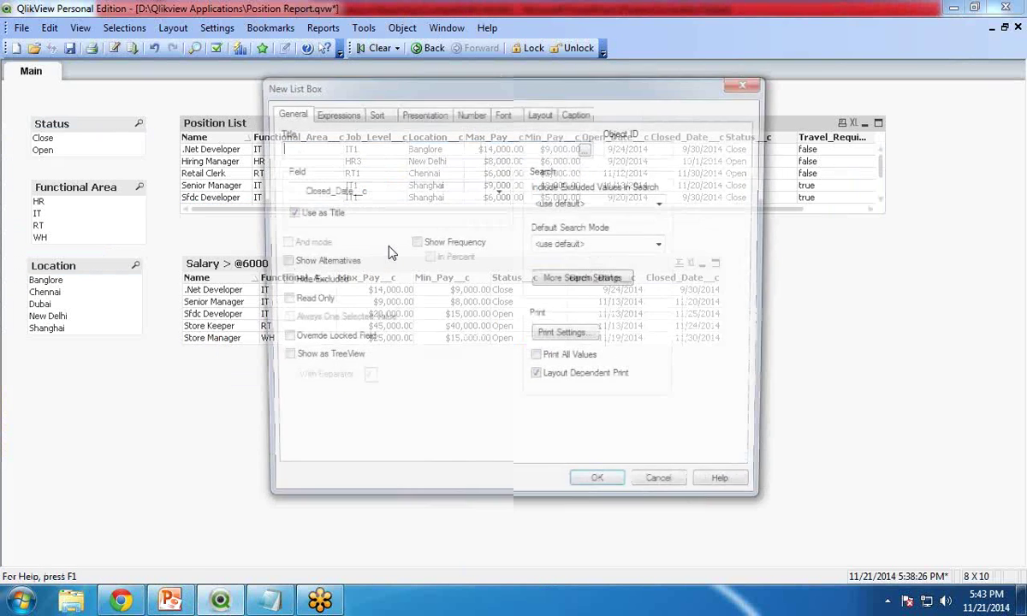
pyautogui.click(351, 190)
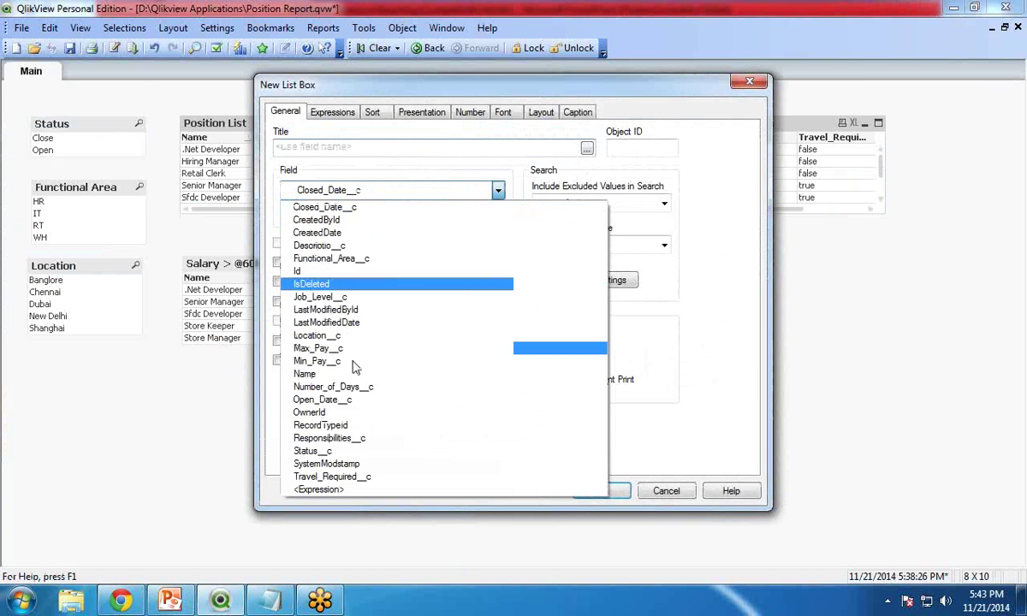
pyautogui.click(332, 476)
pyautogui.click(327, 142)
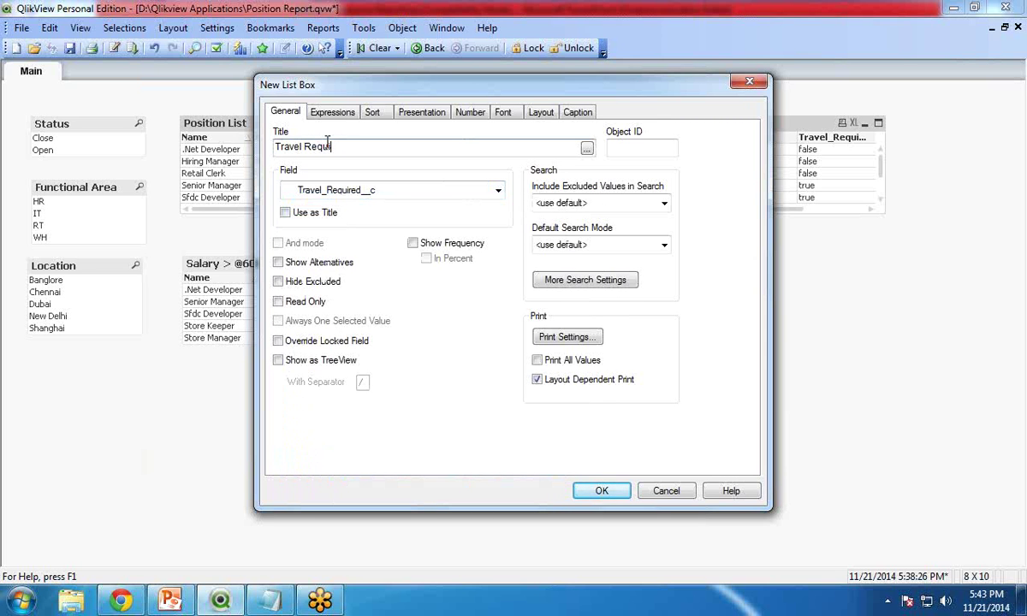
pyautogui.click(597, 492)
pyautogui.moveTo(228, 426); pyautogui.dragTo(71, 366)
# Filter the tables to positions whose Travel Required value is true and check the selection against the PowerPoint query list.
pyautogui.click(39, 381)
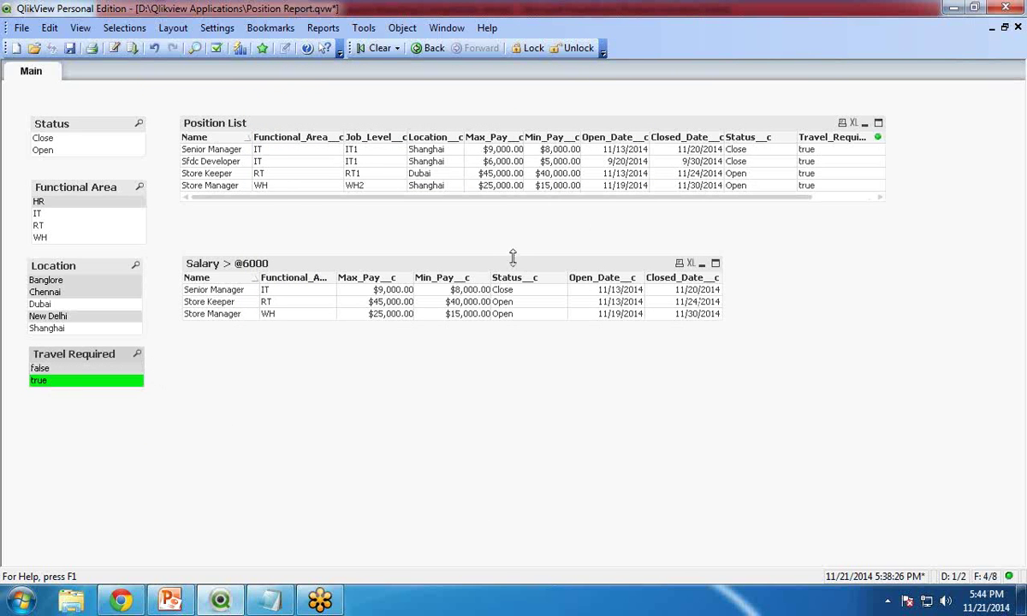
pyautogui.hotkey('alt', 'Tab')
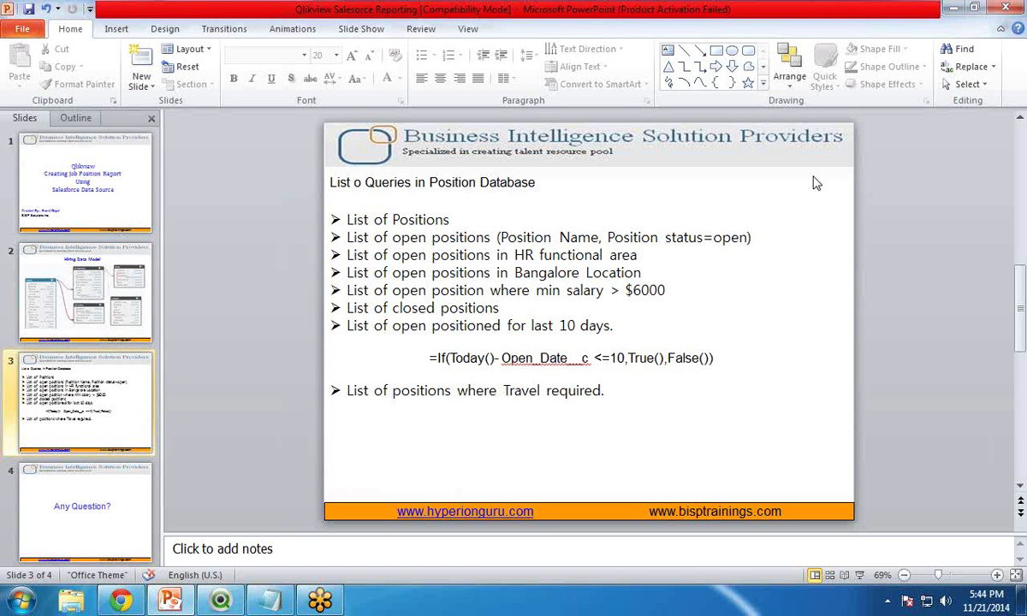
pyautogui.hotkey('alt', 'Tab')
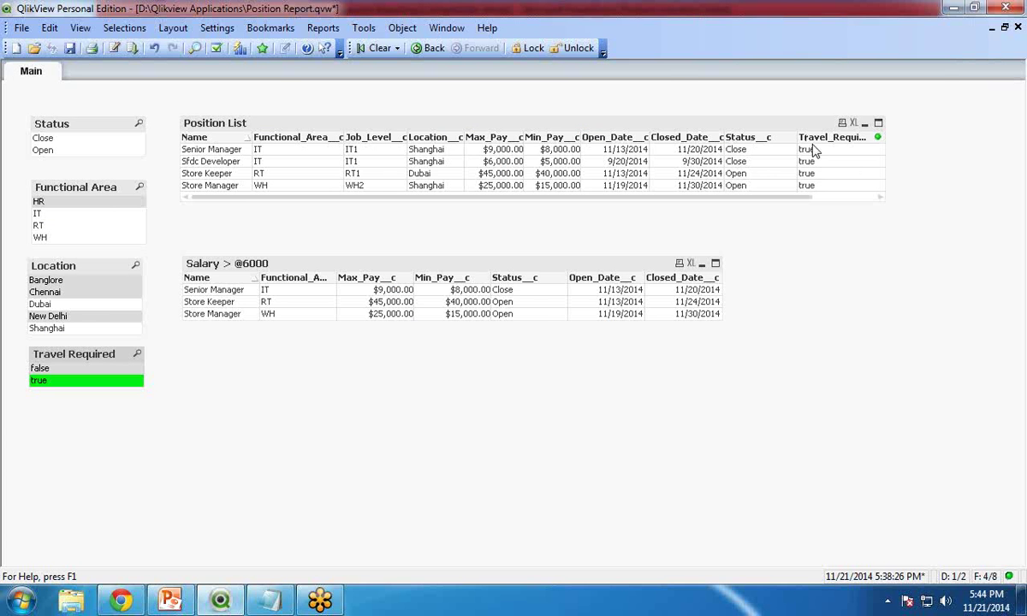
# Review the query for positions opened in the last 10 days and its If formula on the PowerPoint slide by highlighting them.
pyautogui.hotkey('alt', 'Tab')
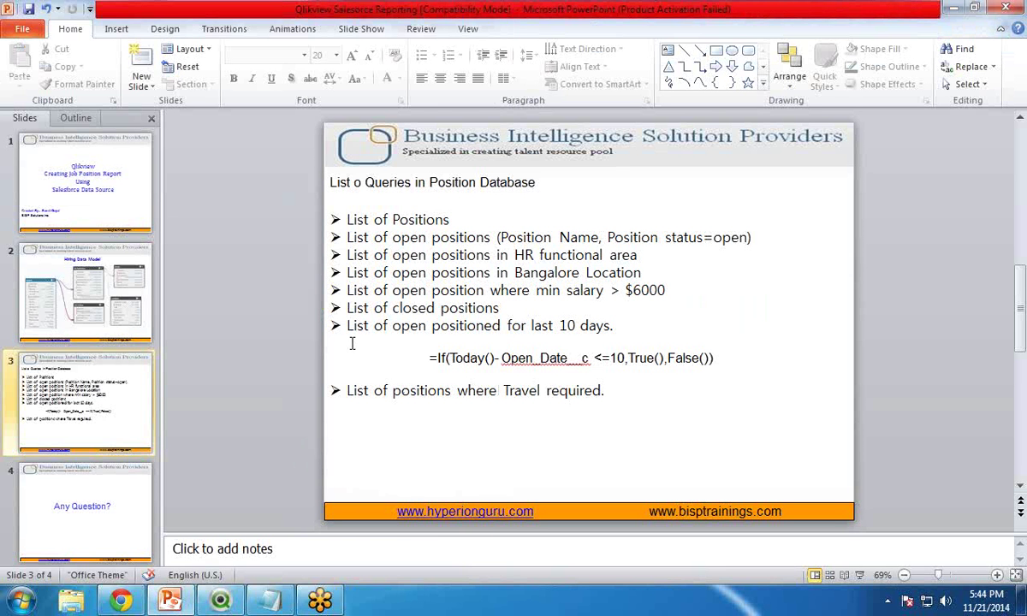
pyautogui.moveTo(346, 326)
pyautogui.mouseDown()
pyautogui.moveTo(371, 344)
pyautogui.moveTo(510, 371)
pyautogui.mouseUp()
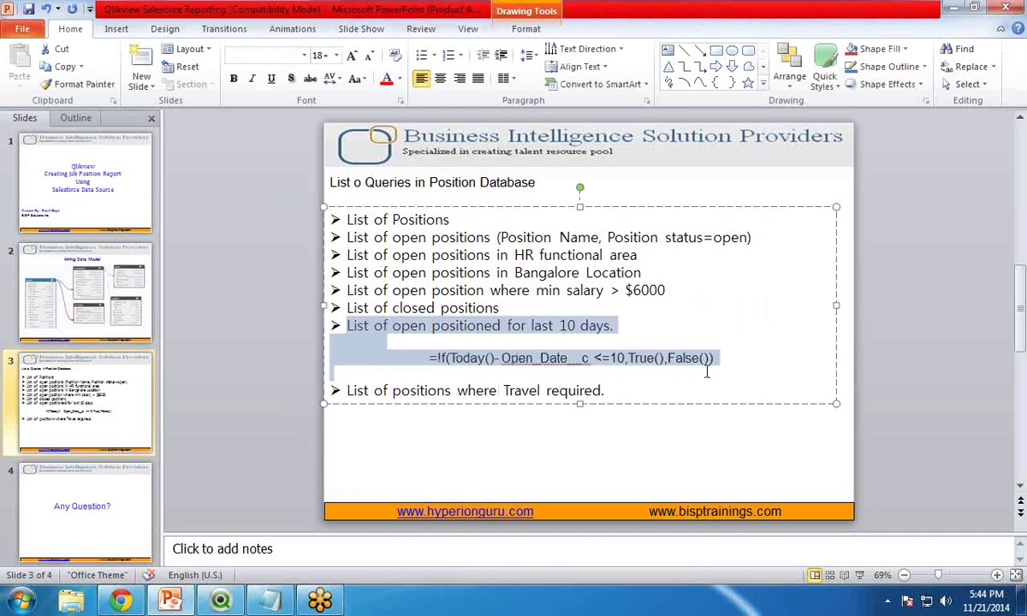
pyautogui.click(622, 386)
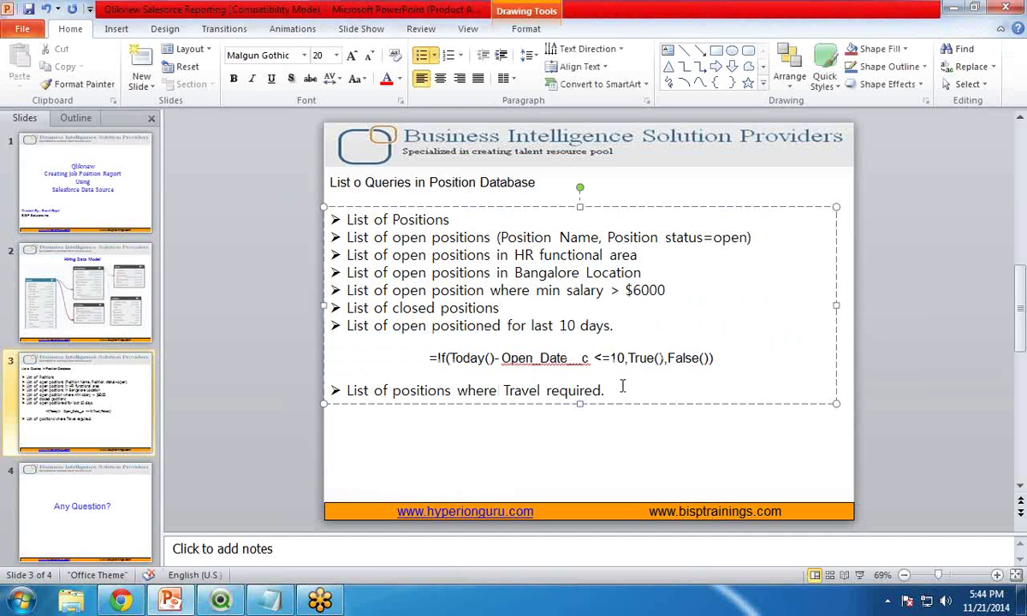
pyautogui.click(388, 356)
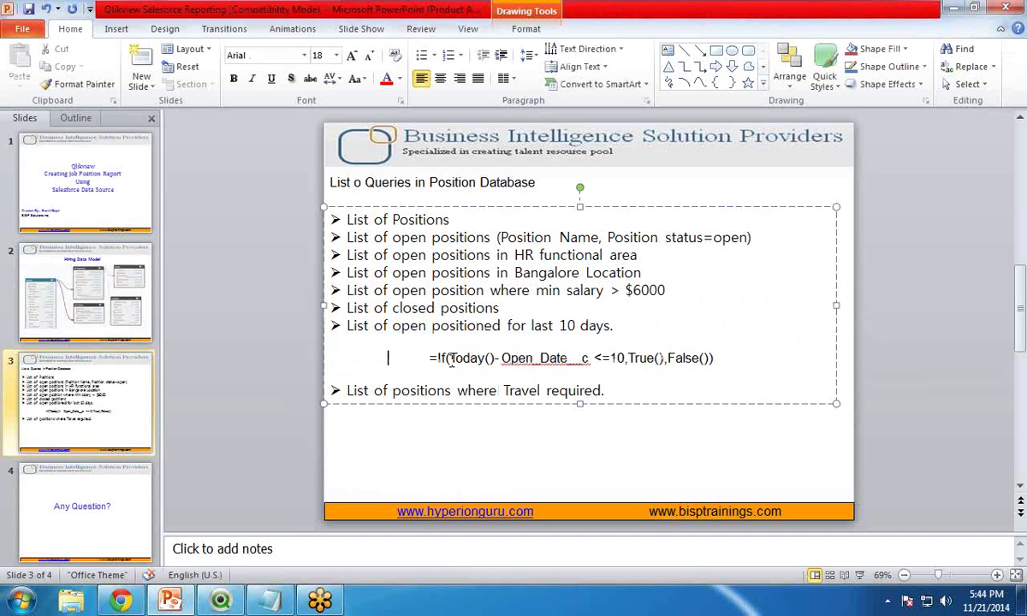
pyautogui.doubleClick(396, 326)
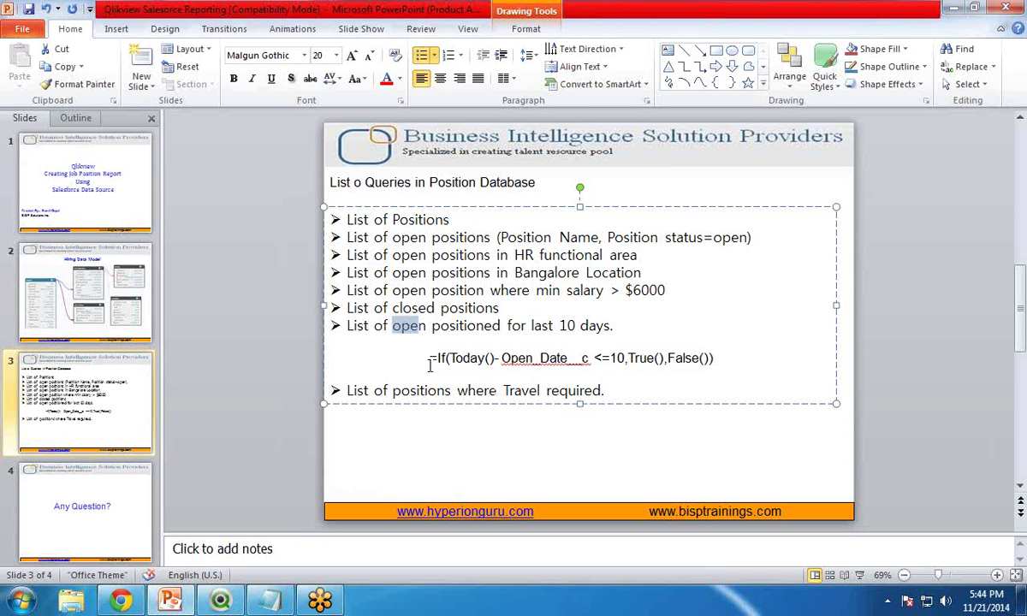
pyautogui.moveTo(429, 365); pyautogui.dragTo(711, 356)
# Start a new straight table chart in QlikView with the window title List Position and proceed to its dimensions.
pyautogui.hotkey('alt', 'Tab')
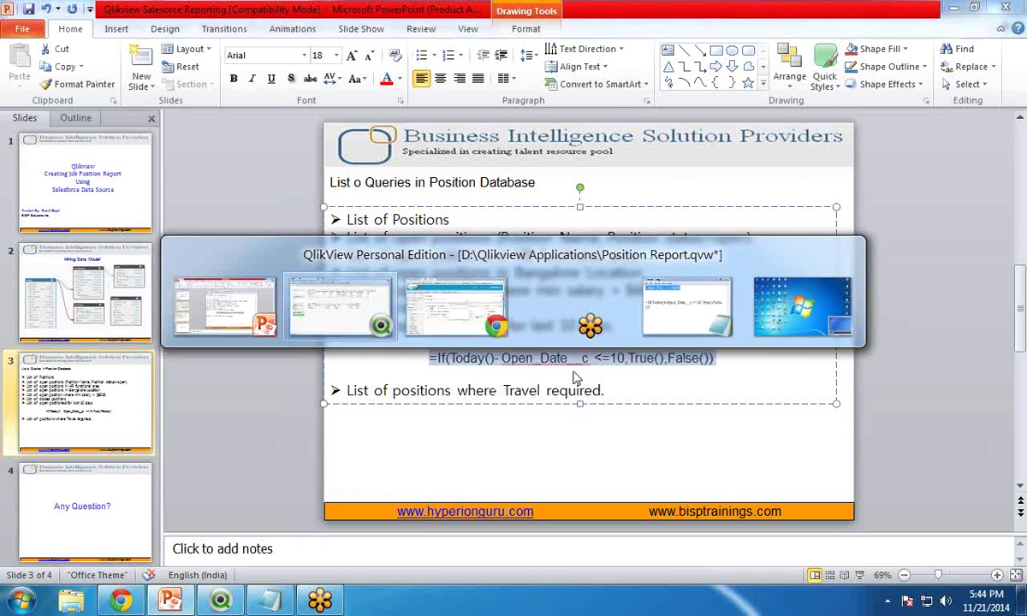
pyautogui.rightClick(340, 385)
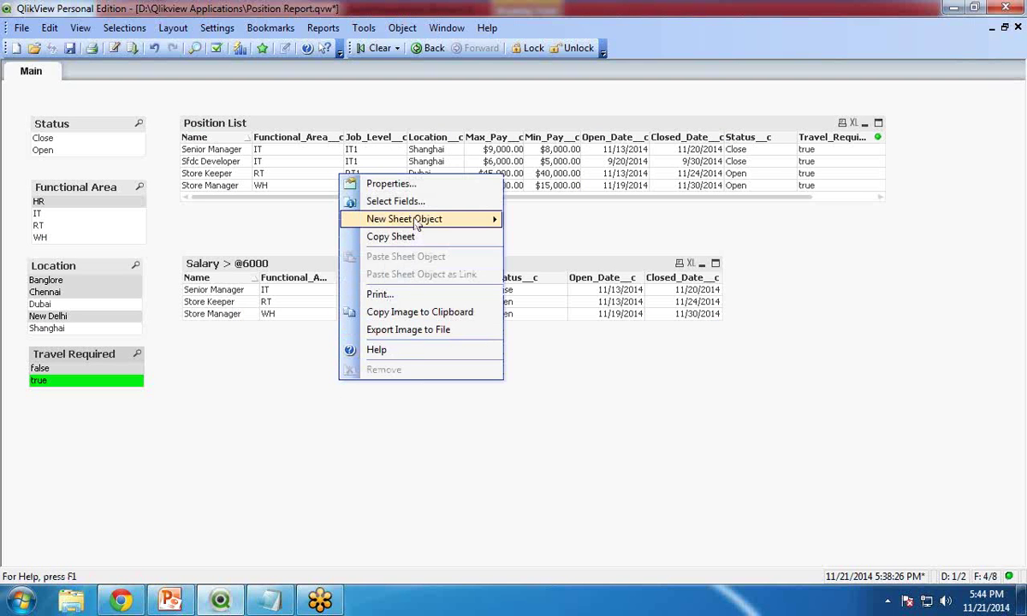
pyautogui.rightClick(264, 445)
pyautogui.moveTo(330, 292)
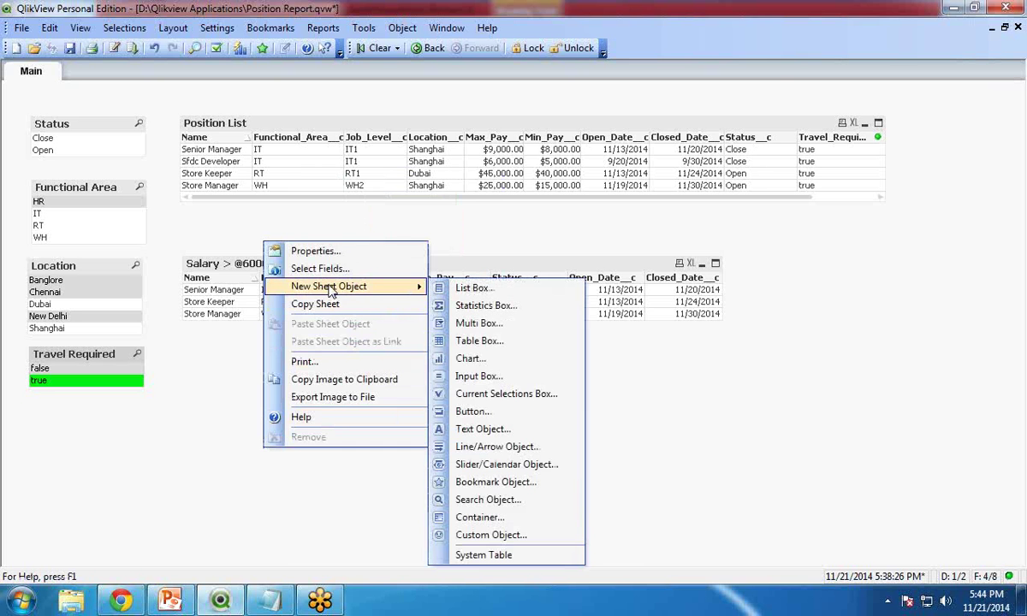
pyautogui.click(470, 358)
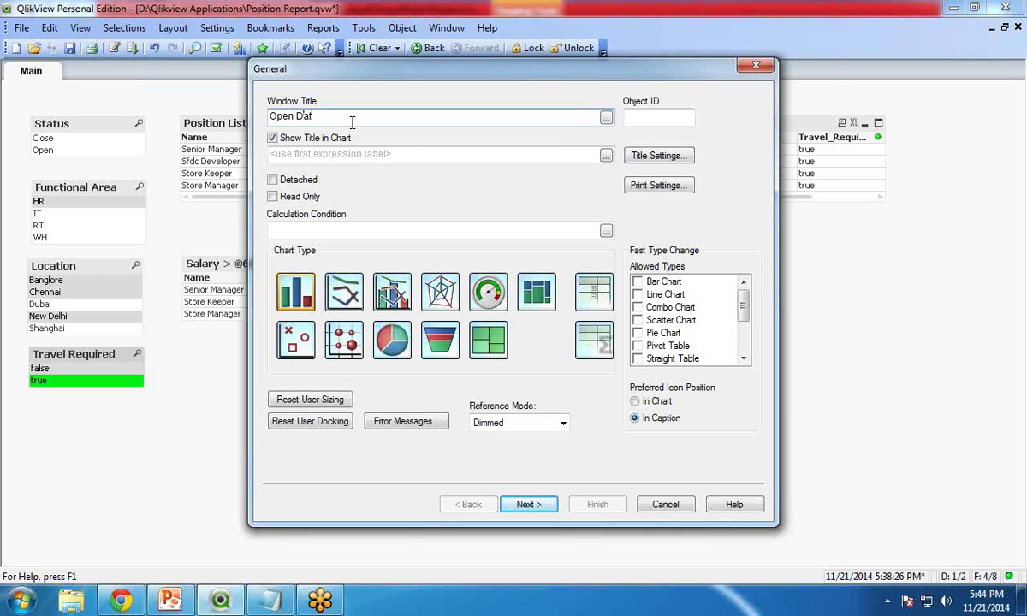
pyautogui.press('BackSpace')
pyautogui.press('BackSpace')
pyautogui.press('BackSpace')
pyautogui.press('BackSpace')
pyautogui.press('BackSpace')
pyautogui.press('BackSpace')
pyautogui.press('BackSpace')
pyautogui.press('BackSpace')
pyautogui.click(578, 329)
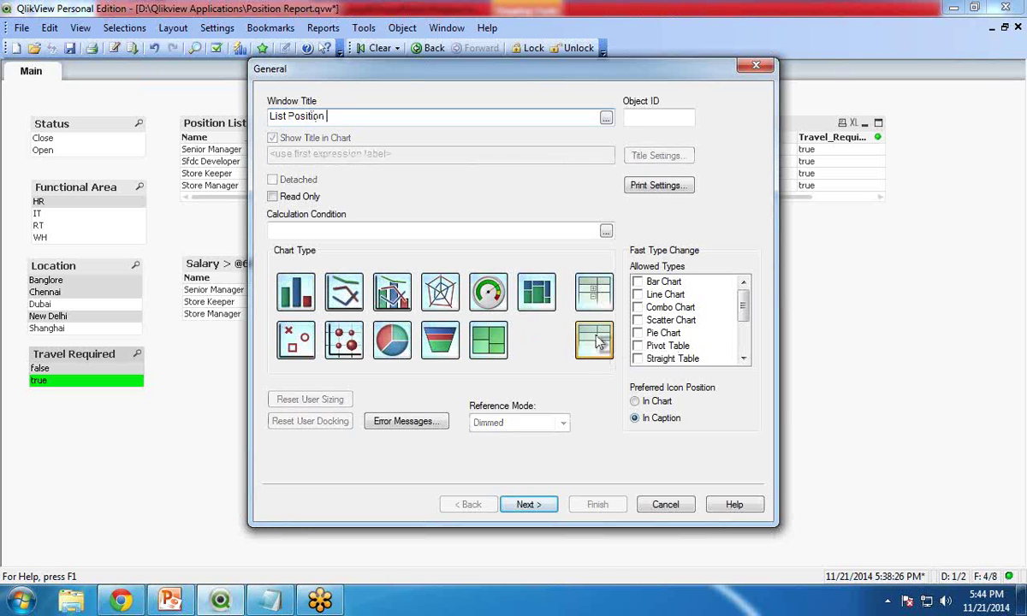
pyautogui.click(526, 506)
# Add Name, Max_Pay__c and Min_Pay__c as dimensions of the List Position table.
pyautogui.scroll(-1, 445, 231)
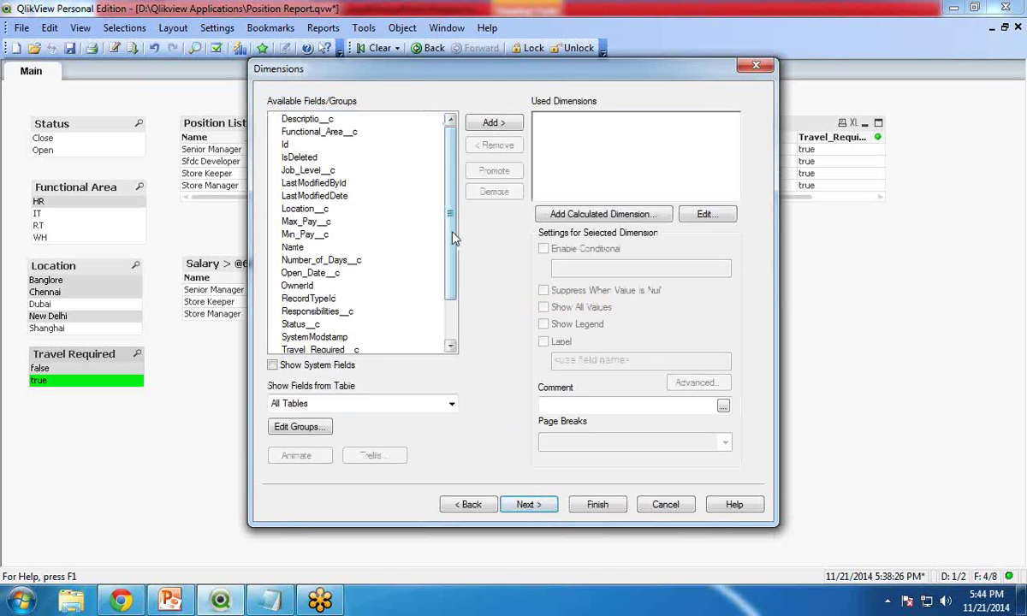
pyautogui.scroll(-1, 454, 238)
pyautogui.click(292, 234)
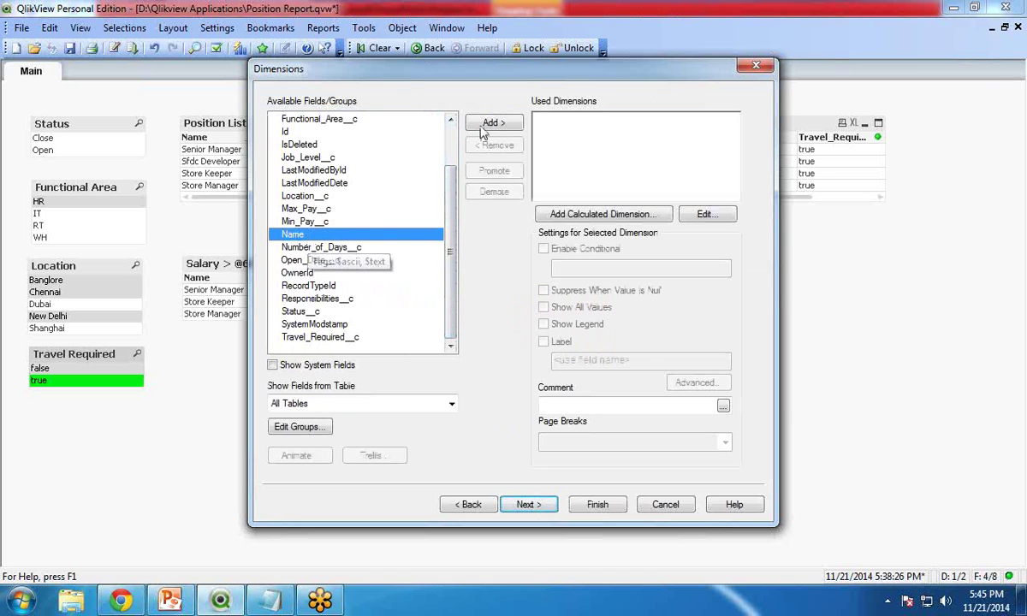
pyautogui.click(485, 127)
pyautogui.scroll(-1, 450, 274)
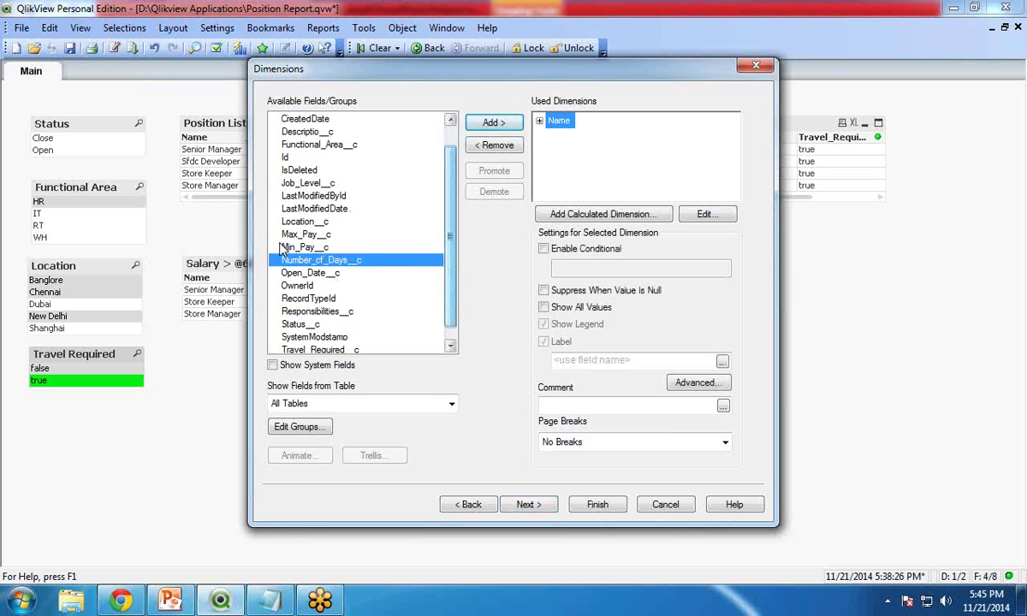
pyautogui.click(305, 234)
pyautogui.keyDown('ctrl'); pyautogui.click(304, 246); pyautogui.keyUp('ctrl')
pyautogui.click(493, 124)
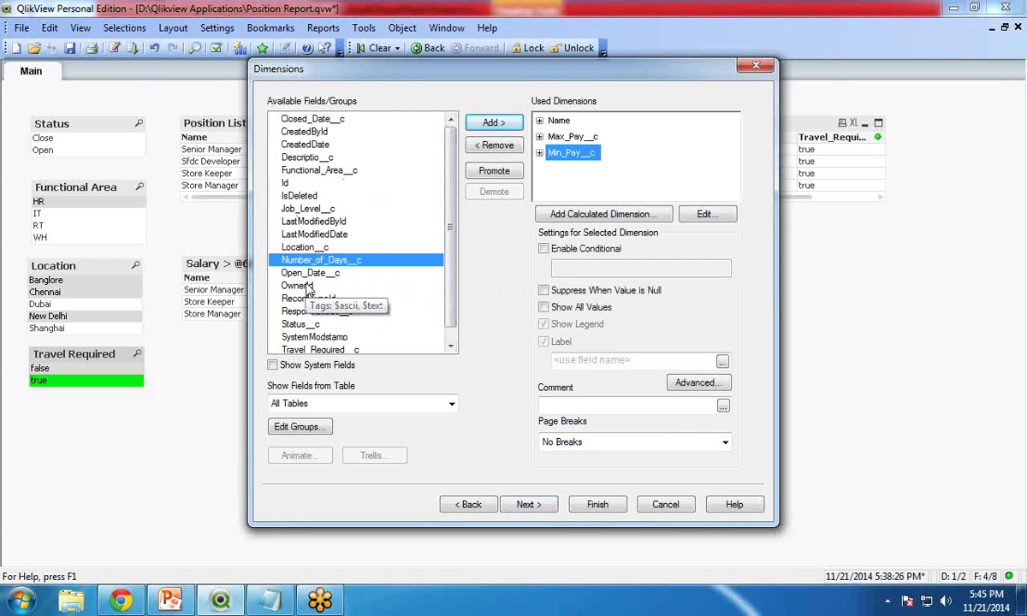
# Add Open_Date__c, Closed_Date__c and Status__c to the used dimensions and continue to the table's expressions.
pyautogui.click(310, 273)
pyautogui.click(494, 123)
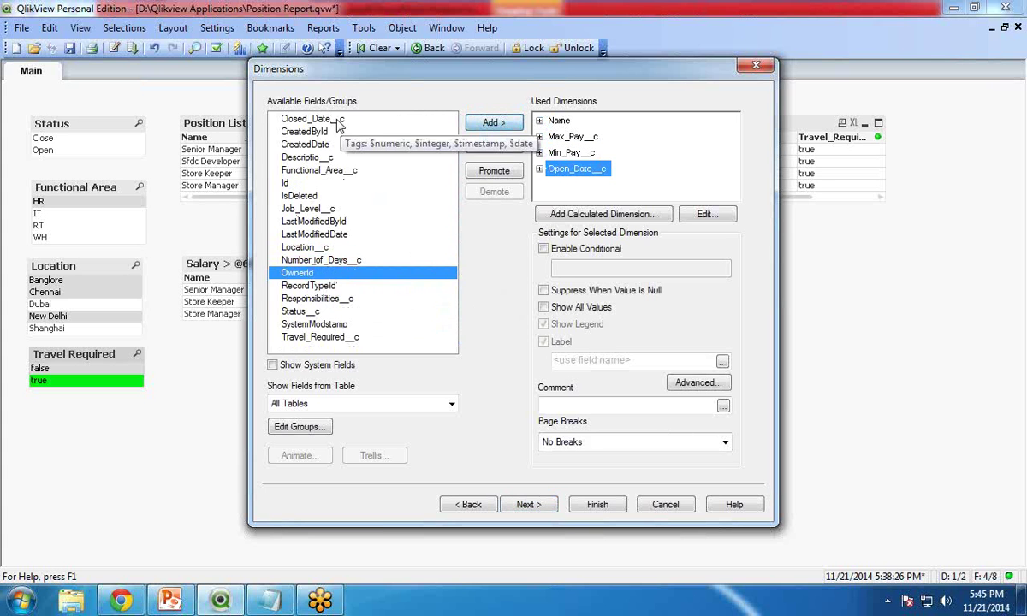
pyautogui.click(517, 126)
pyautogui.click(317, 298)
pyautogui.click(505, 125)
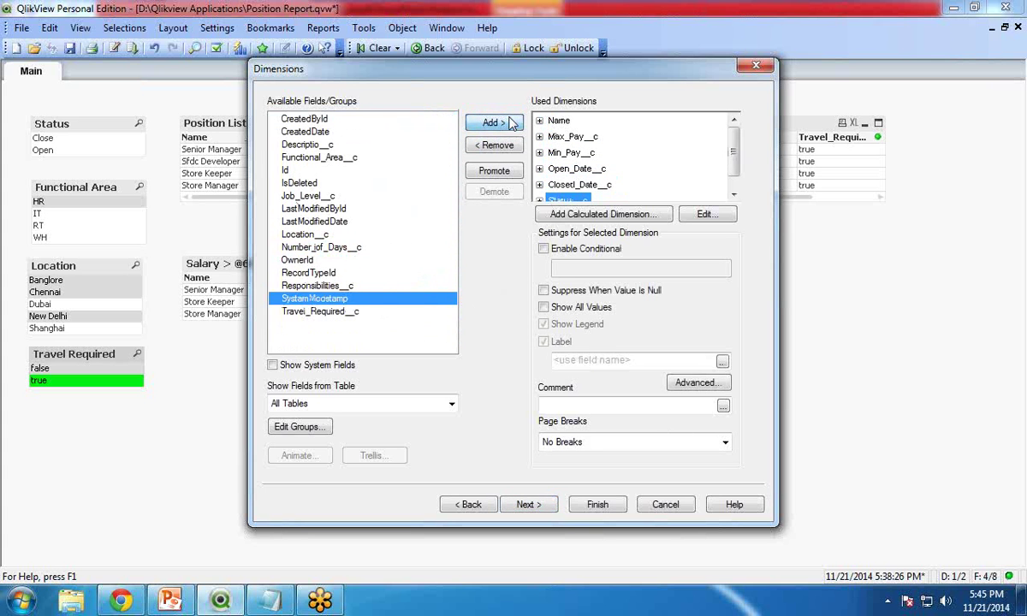
pyautogui.click(526, 504)
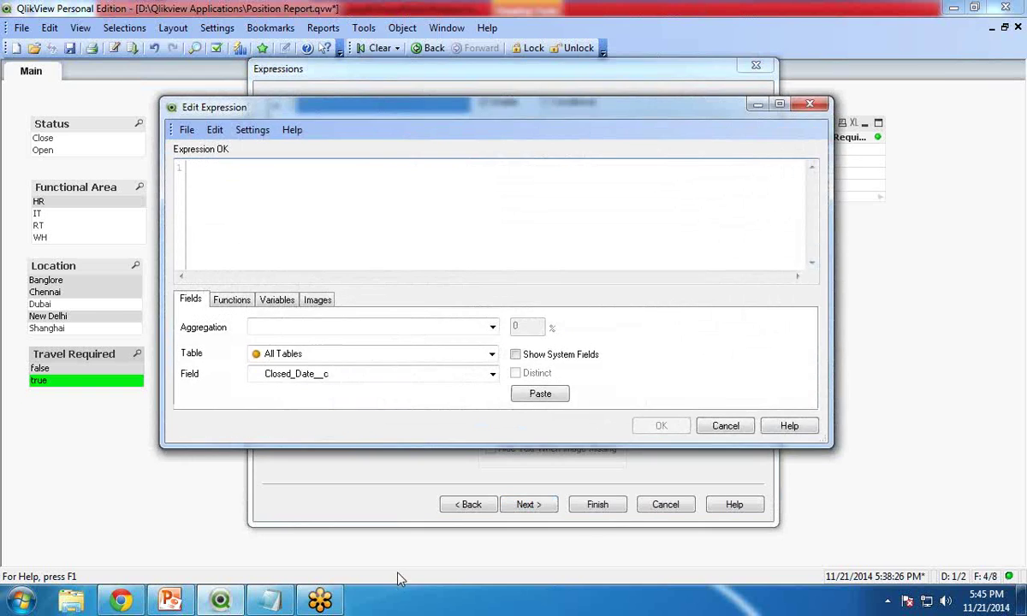
# Copy the formula =If(Today()- Open_Date__c <=10,True(),False()) from the PowerPoint slide and use it as the QlikView table's expression.
pyautogui.hotkey('alt', 'Tab')
pyautogui.moveTo(430, 358); pyautogui.dragTo(716, 357)
pyautogui.hotkey('ctrl', 'c')
pyautogui.hotkey('alt', 'Tab')
pyautogui.hotkey('ctrl', 'v')
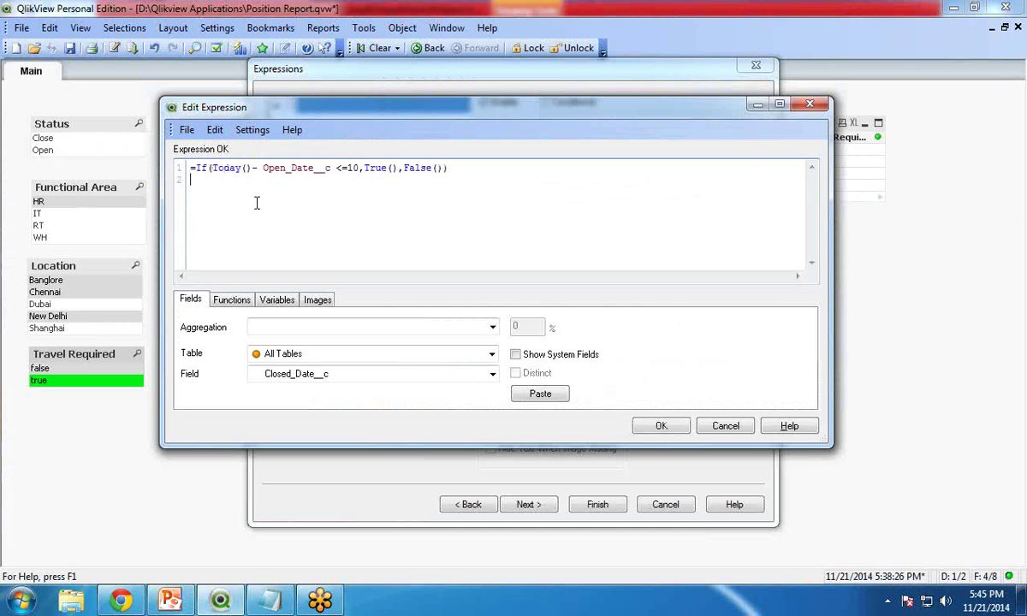
pyautogui.moveTo(262, 168); pyautogui.dragTo(286, 169)
pyautogui.moveTo(213, 169); pyautogui.dragTo(239, 168)
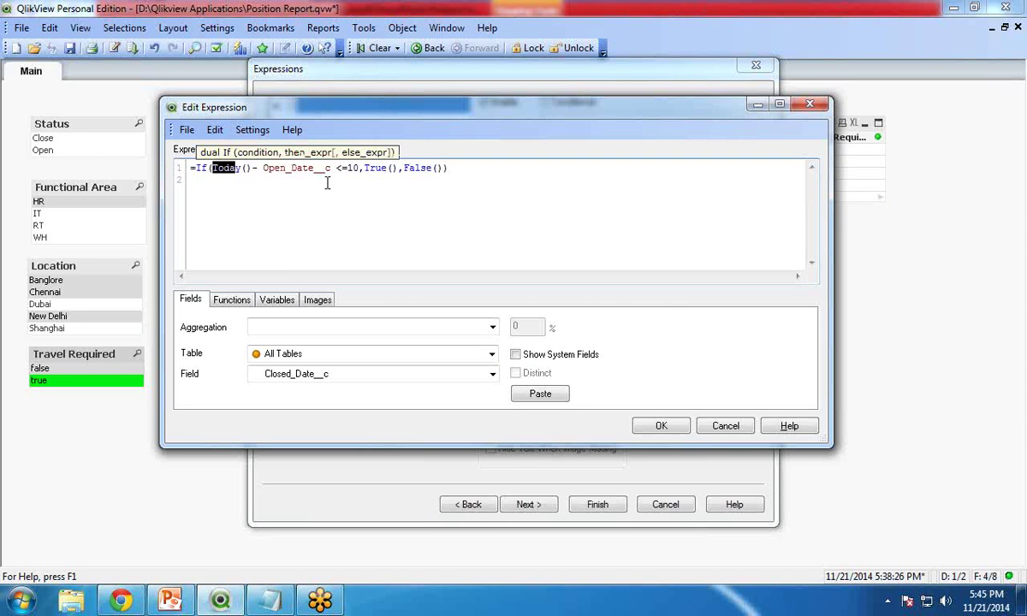
pyautogui.moveTo(337, 168); pyautogui.dragTo(434, 168)
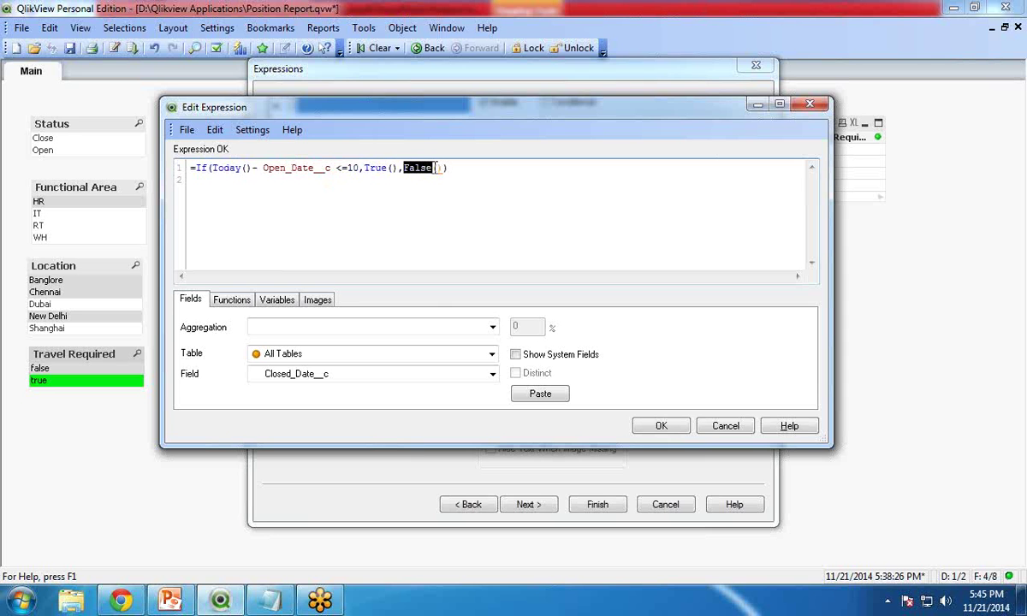
pyautogui.click(658, 427)
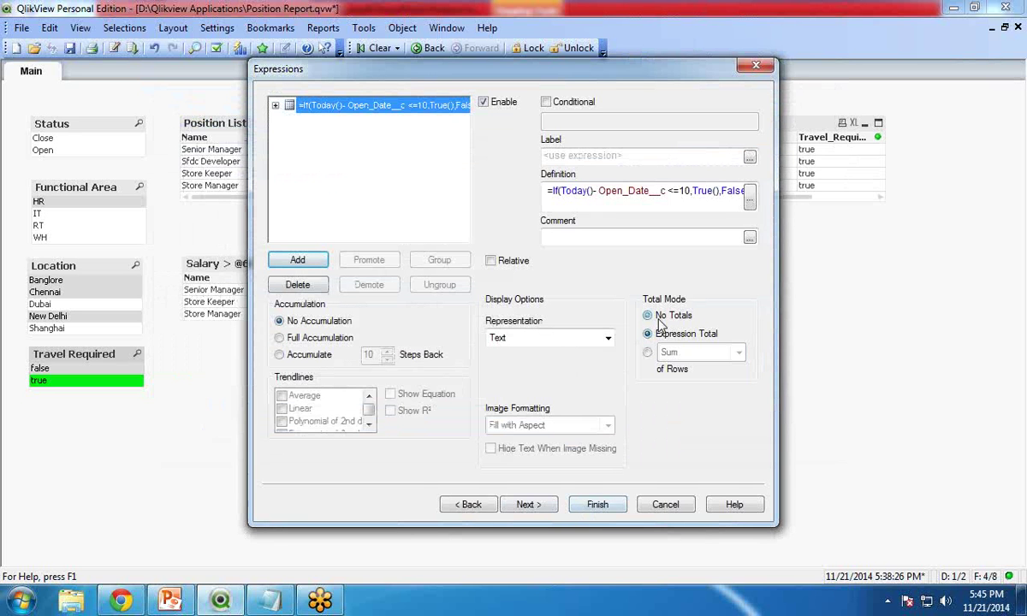
# Set the expression to No Totals with the label Total and finish the List Position table.
pyautogui.click(661, 317)
pyautogui.click(582, 157)
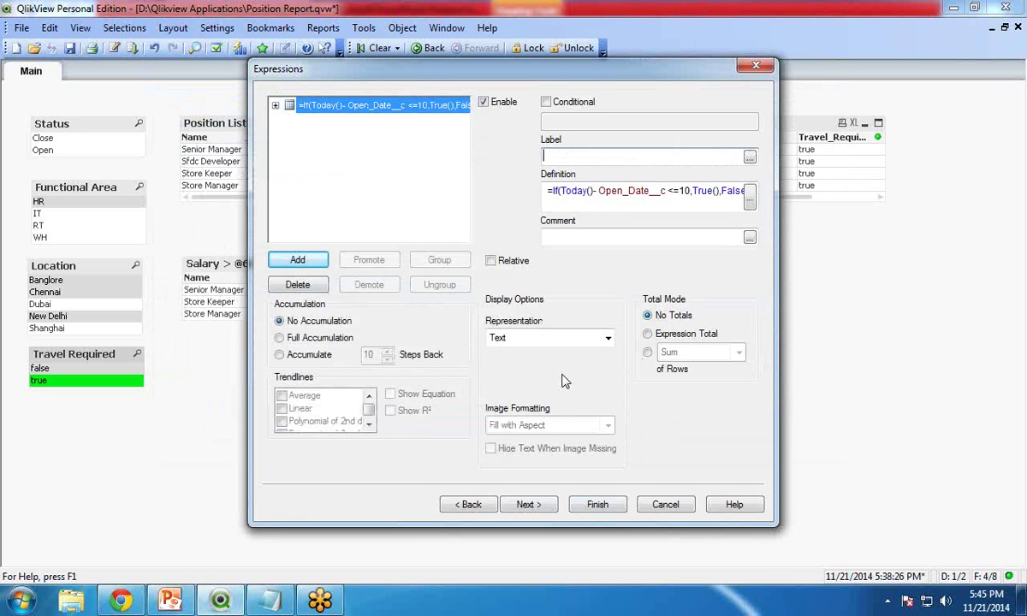
pyautogui.write('Total')
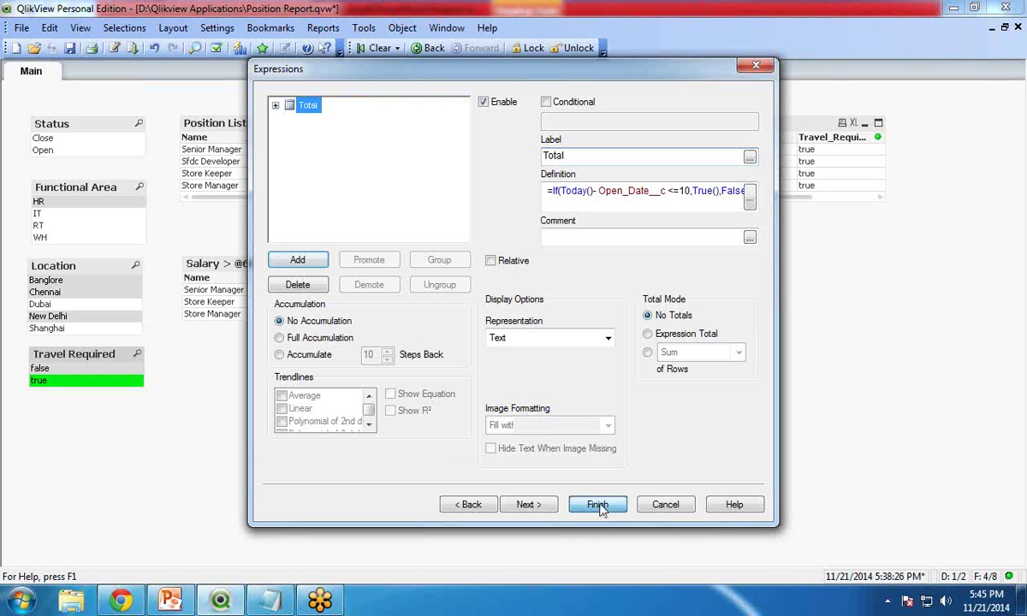
pyautogui.click(597, 504)
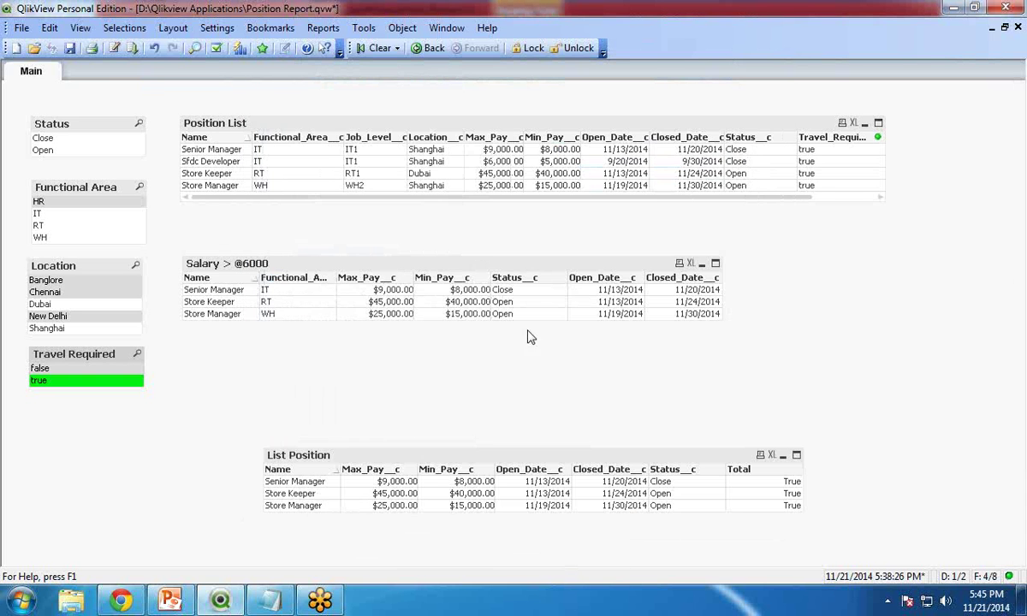
# Place the List Position table directly below the Salary table, aligned with it, and compare it with the formula on the slide.
pyautogui.moveTo(501, 457); pyautogui.dragTo(421, 356)
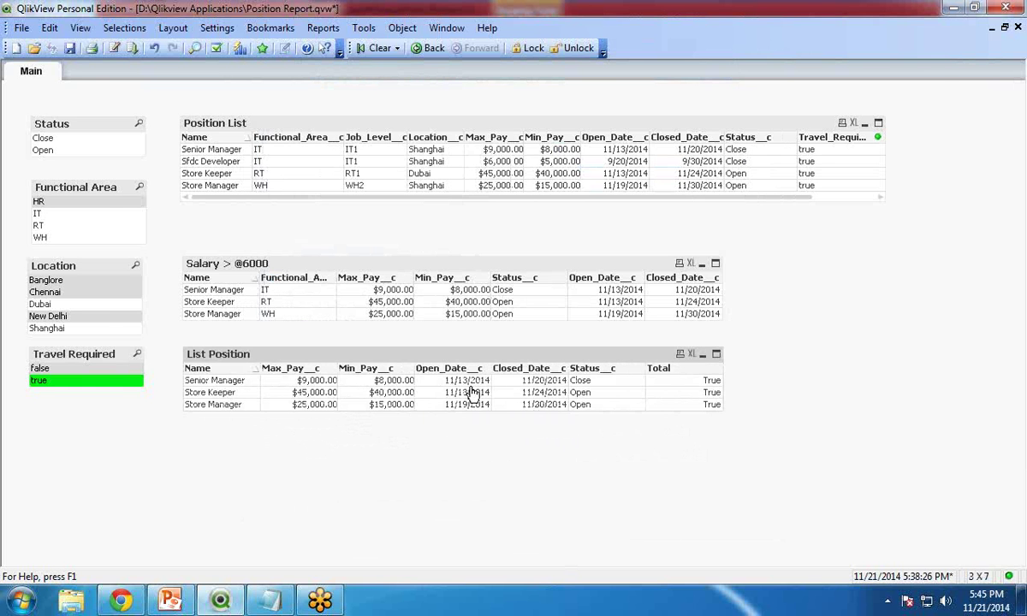
pyautogui.hotkey('alt', 'Tab')
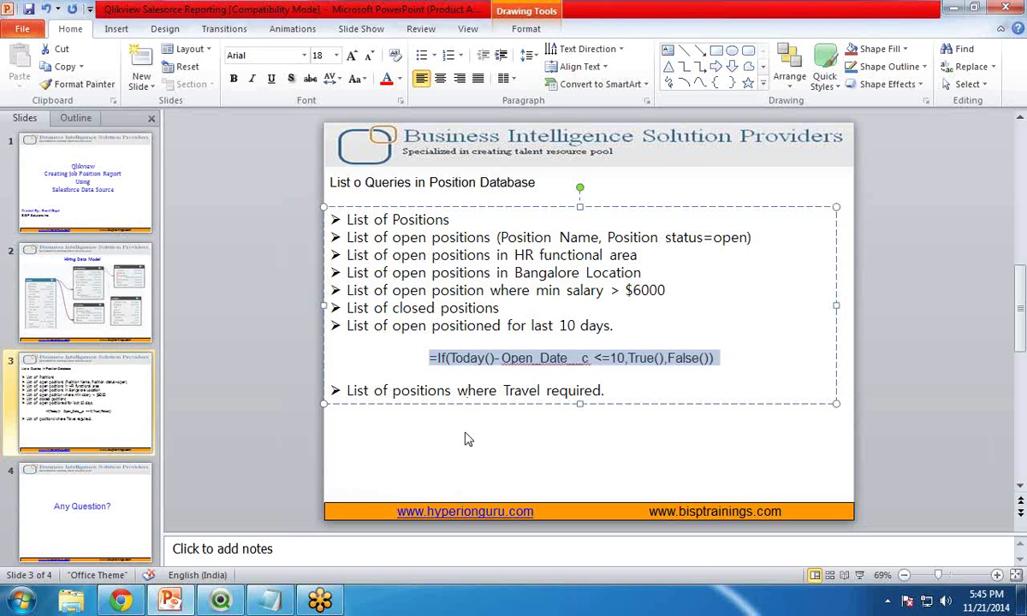
pyautogui.hotkey('alt', 'Tab')
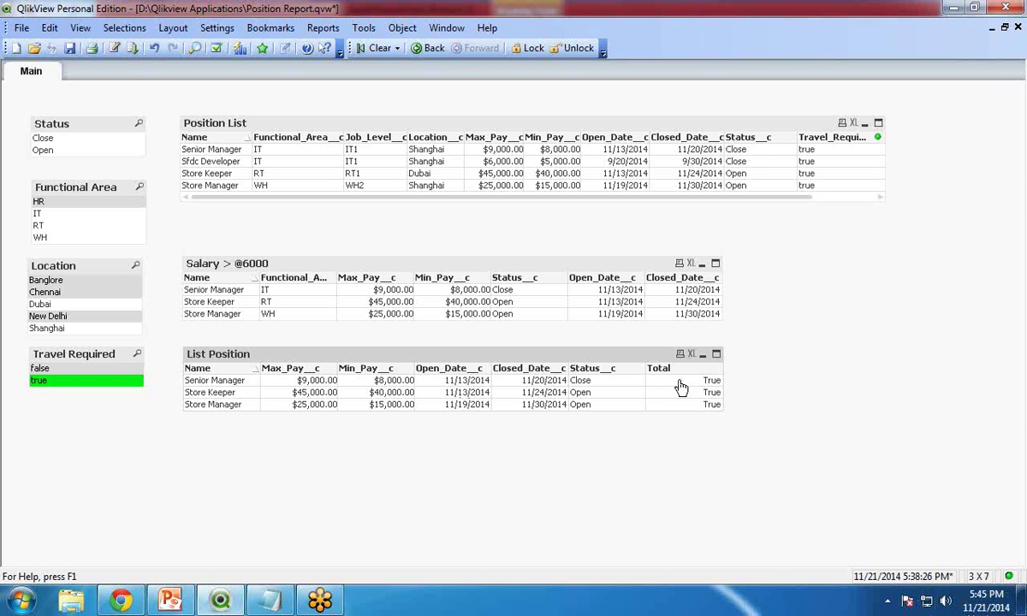
# Hide the Total column in the List Position table through its presentation properties.
pyautogui.rightClick(454, 122)
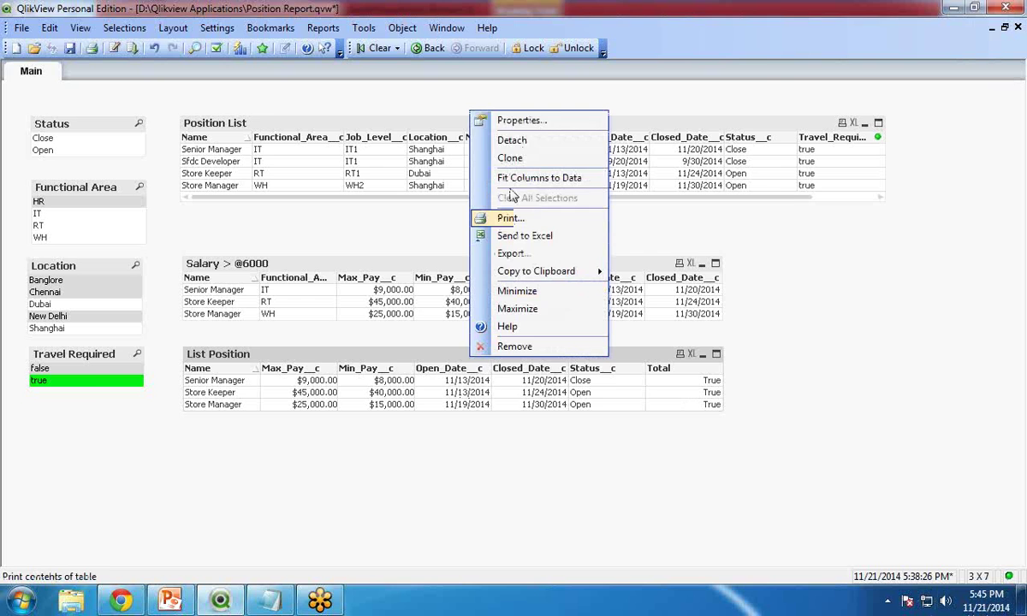
pyautogui.click(509, 119)
pyautogui.click(526, 96)
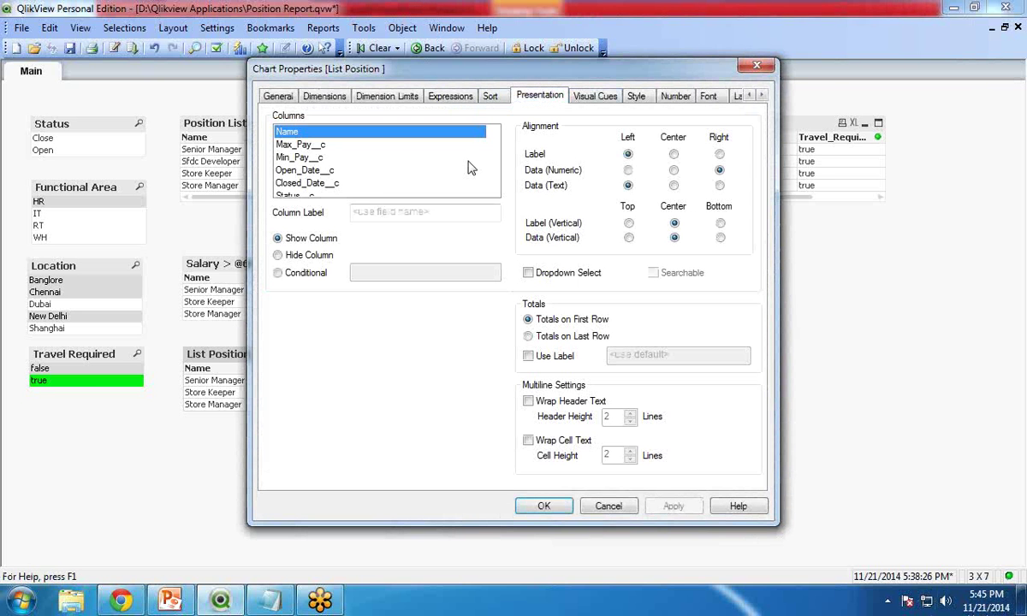
pyautogui.scroll(-2, 484, 162)
pyautogui.click(300, 183)
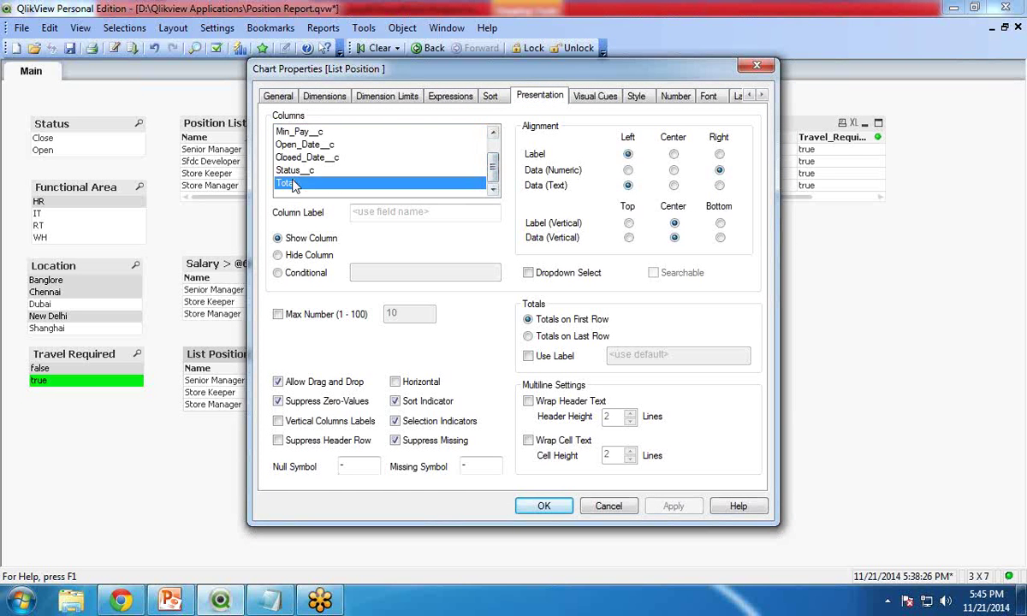
pyautogui.click(278, 256)
pyautogui.click(544, 506)
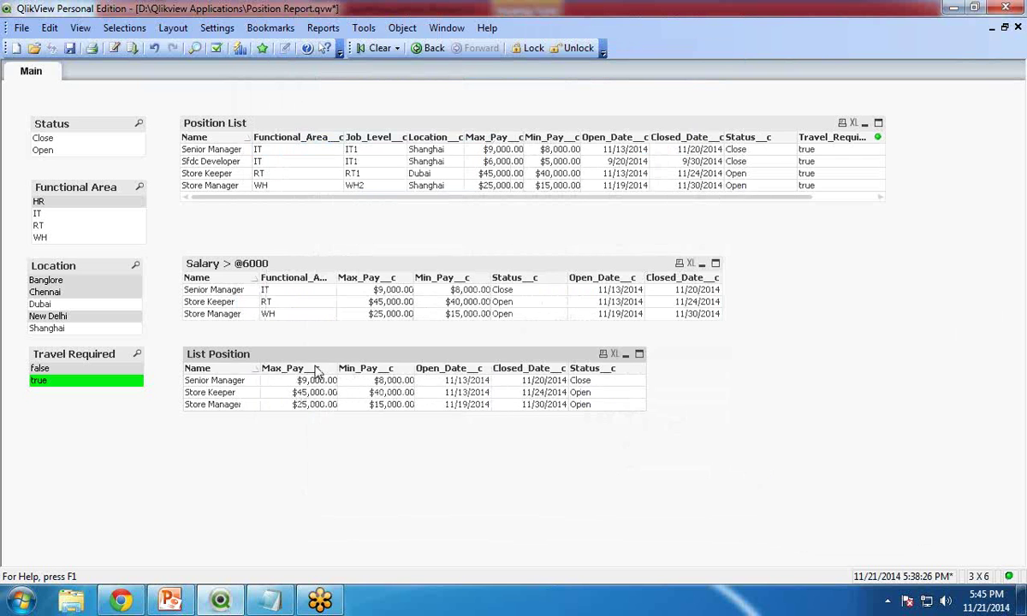
# Shift the List Position table slightly right beneath the Salary table and review the query list on the PowerPoint slide.
pyautogui.moveTo(323, 353); pyautogui.dragTo(336, 354)
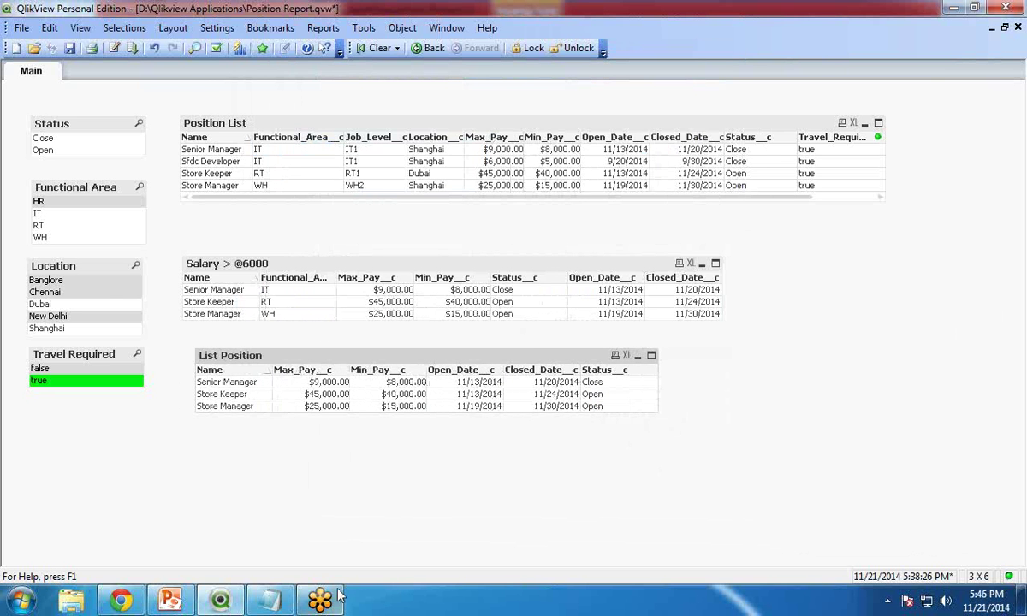
pyautogui.click(170, 601)
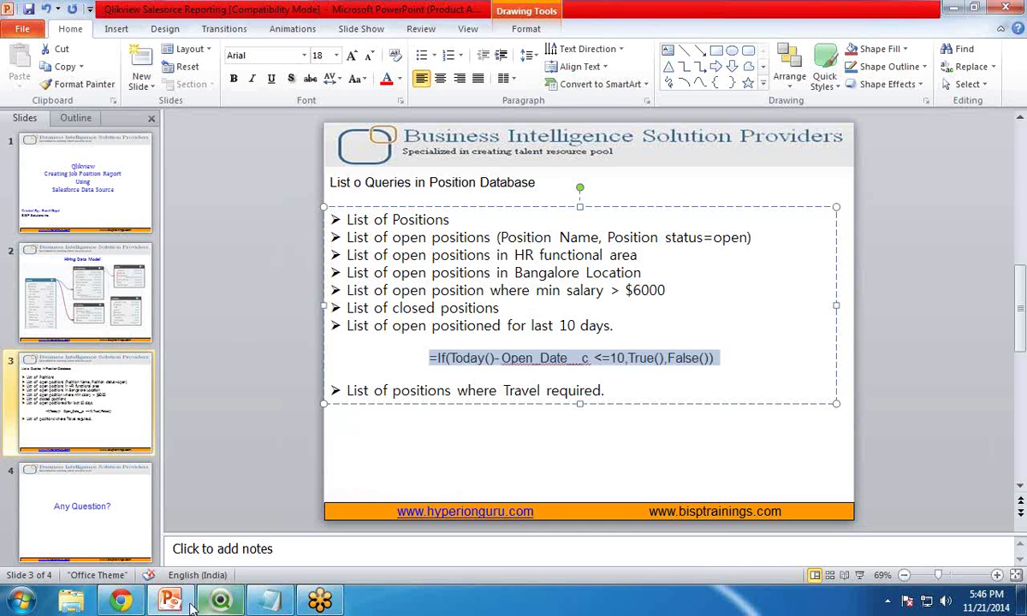
pyautogui.click(220, 601)
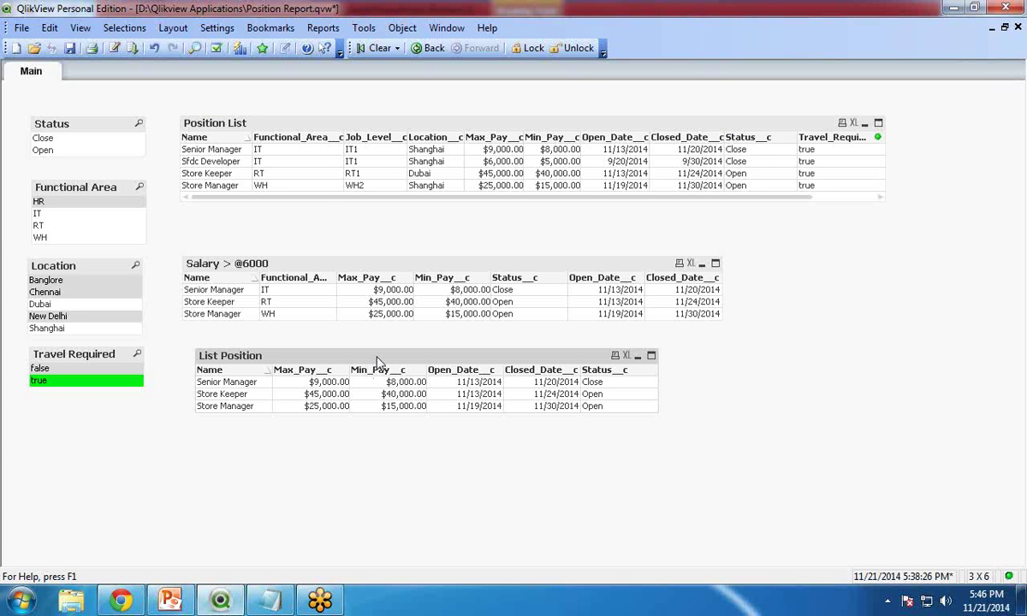